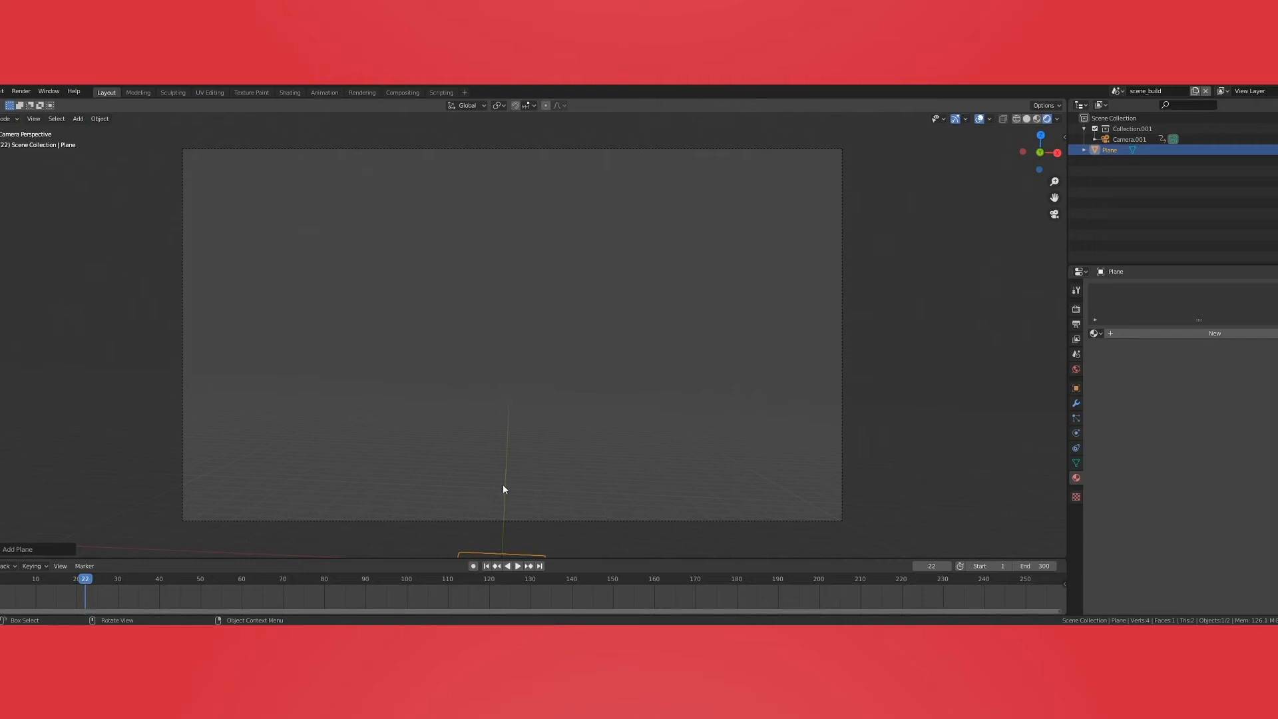
# Step: Scale the plane up until it spans the camera frame as a floor, and set the timeline to frame 2
pyautogui.press('s')
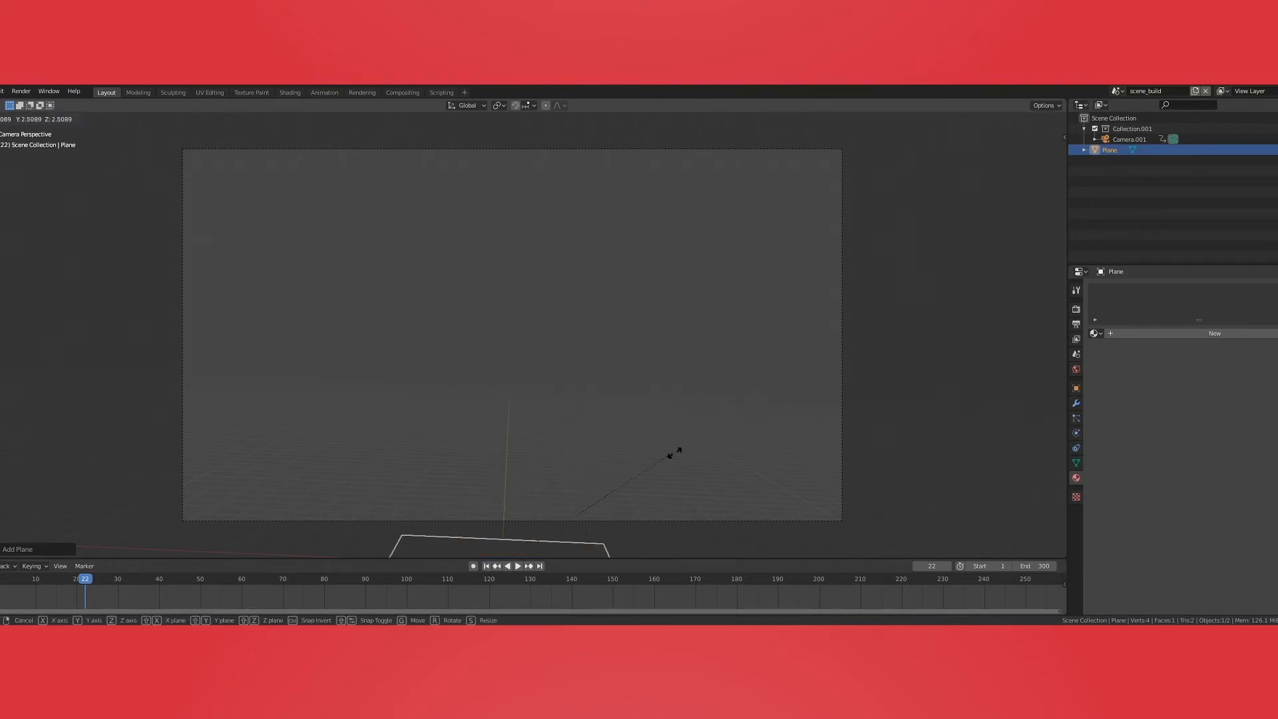
pyautogui.click(71, 346)
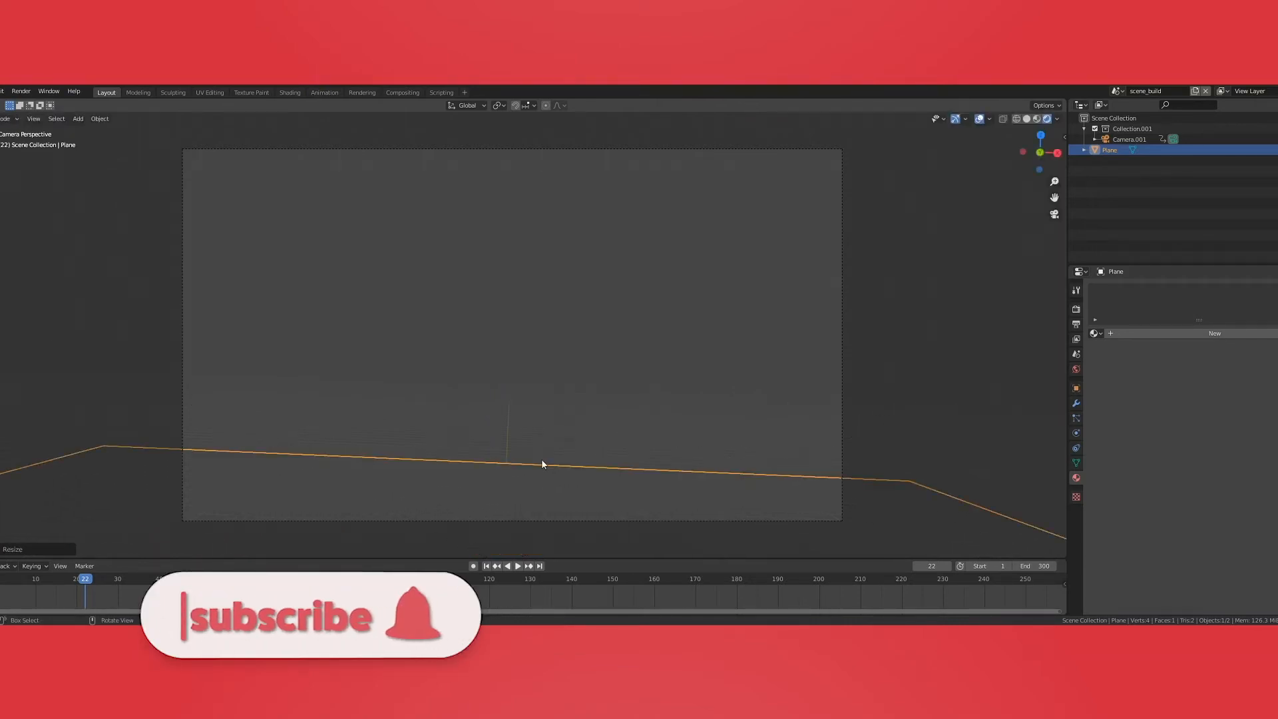
pyautogui.press('s')
pyautogui.click(805, 401)
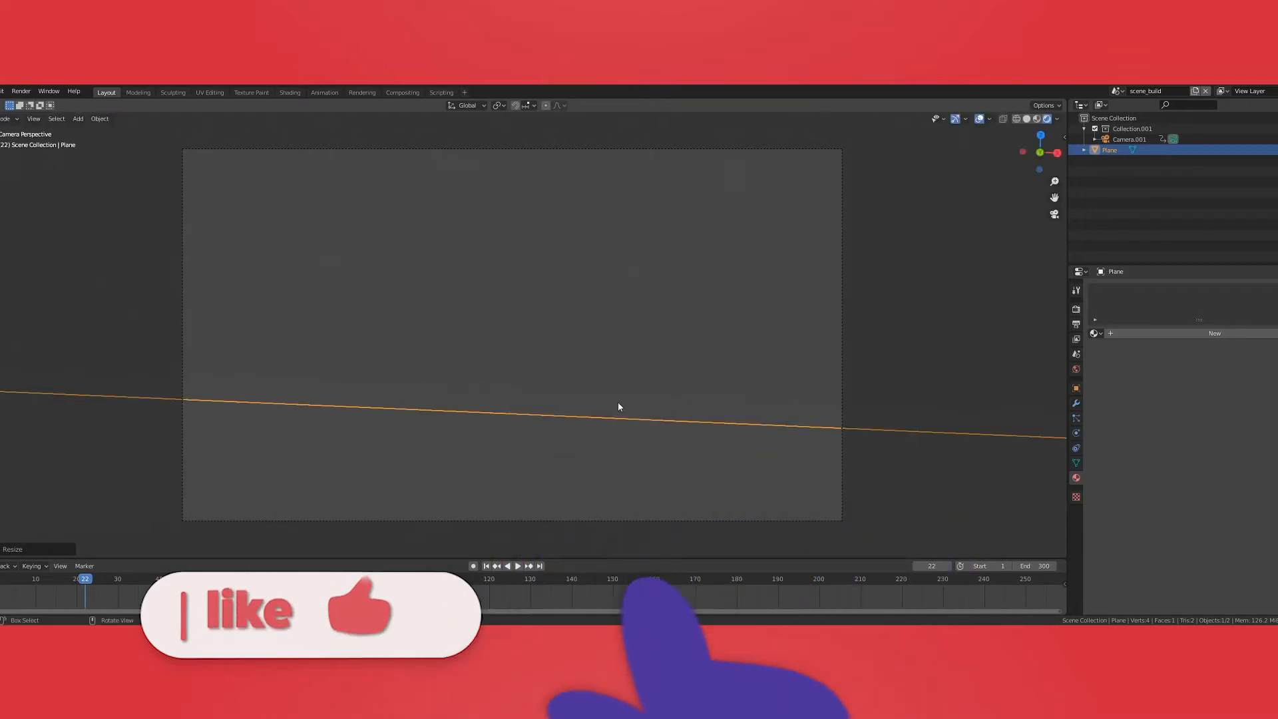
pyautogui.press('s')
pyautogui.click(727, 358)
pyautogui.moveTo(727, 357); pyautogui.dragTo(448, 464, button='middle')
pyautogui.moveTo(85, 579); pyautogui.dragTo(226, 537)
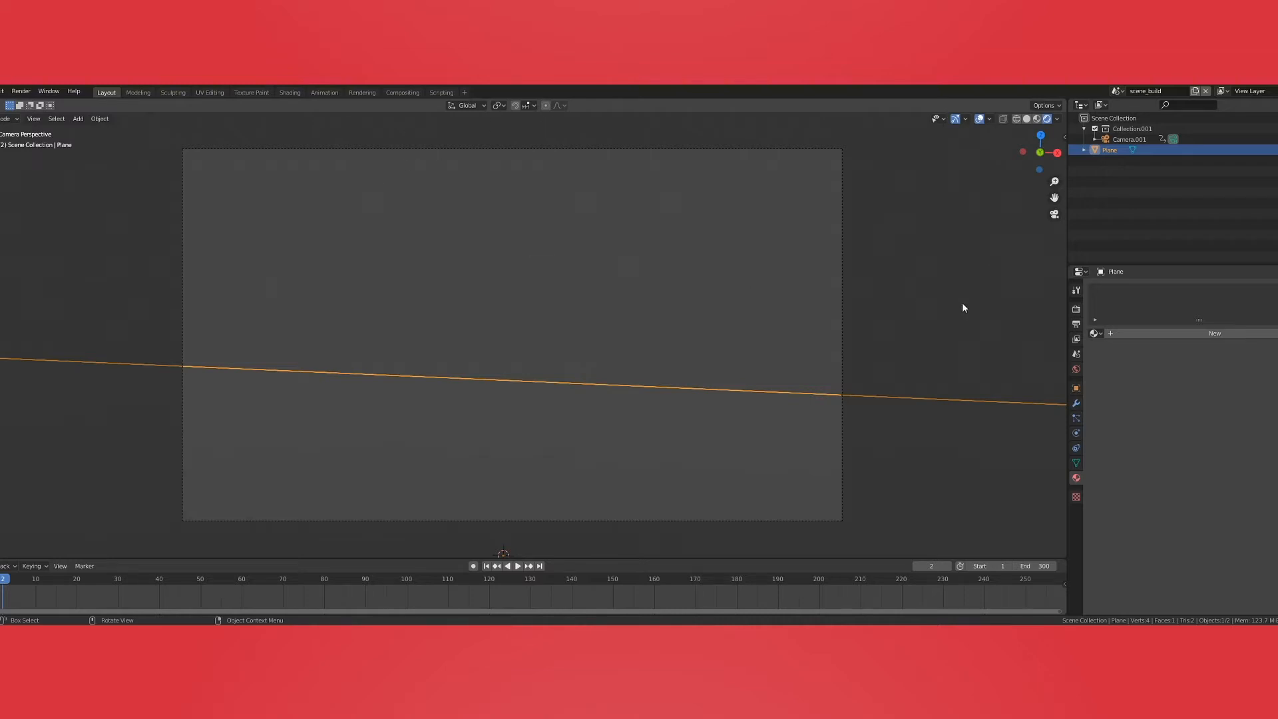
# Step: Check the scene's render settings and assign the existing grid_shader.001 material to the plane
pyautogui.click(1075, 311)
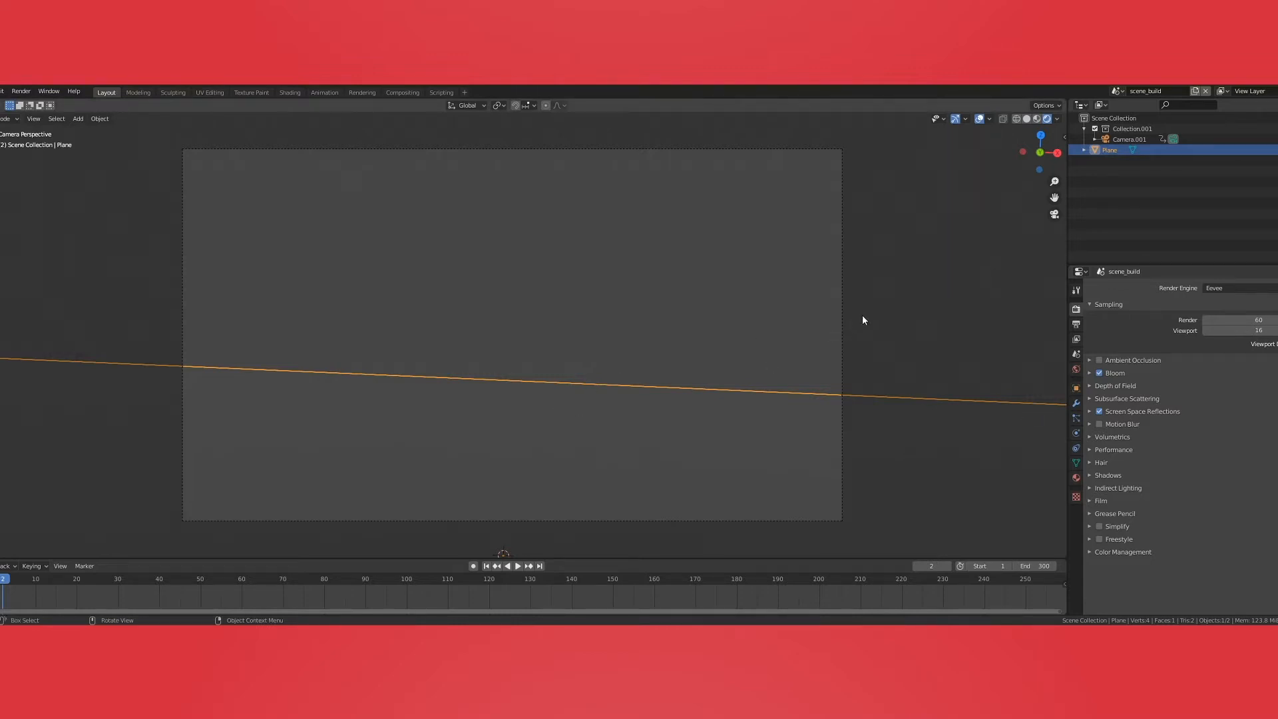
pyautogui.click(1076, 479)
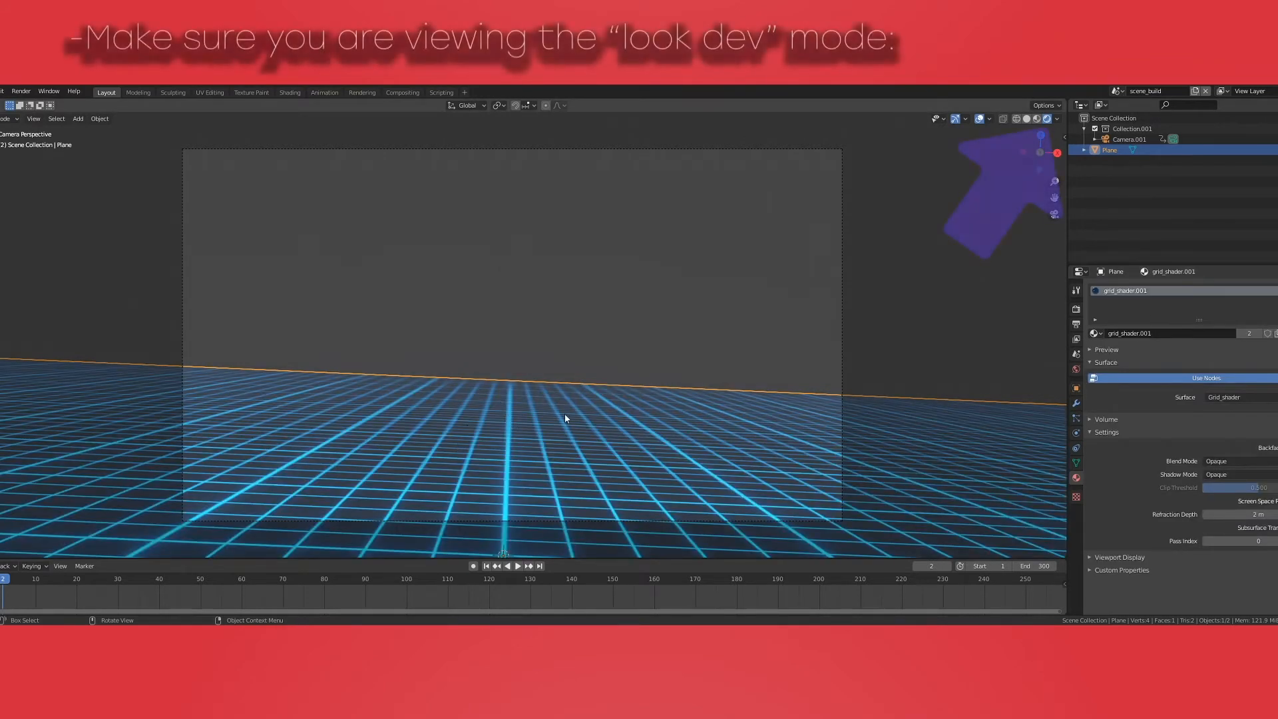
pyautogui.moveTo(565, 415); pyautogui.dragTo(428, 436, button='middle')
pyautogui.press('KP_0')
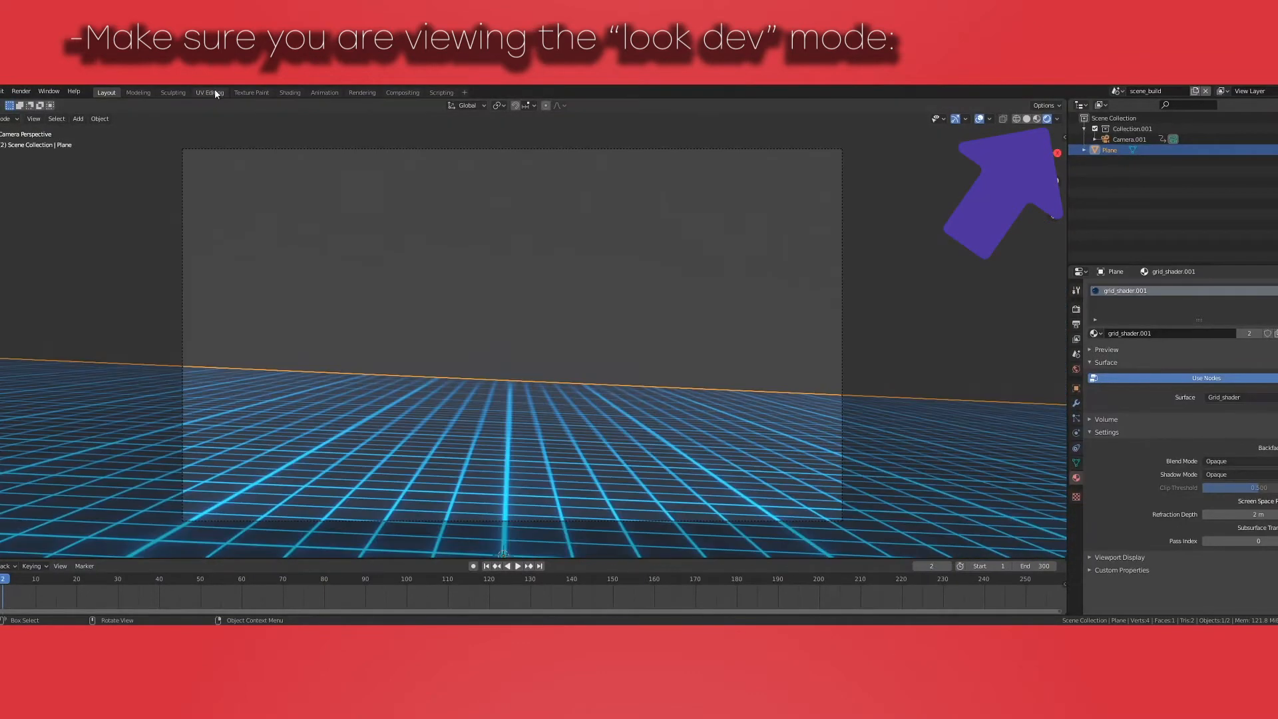
# Step: Connect the Grid_shader group's Shader output to the Material Output's Surface, and open the group in an enlarged node editor
pyautogui.click(290, 93)
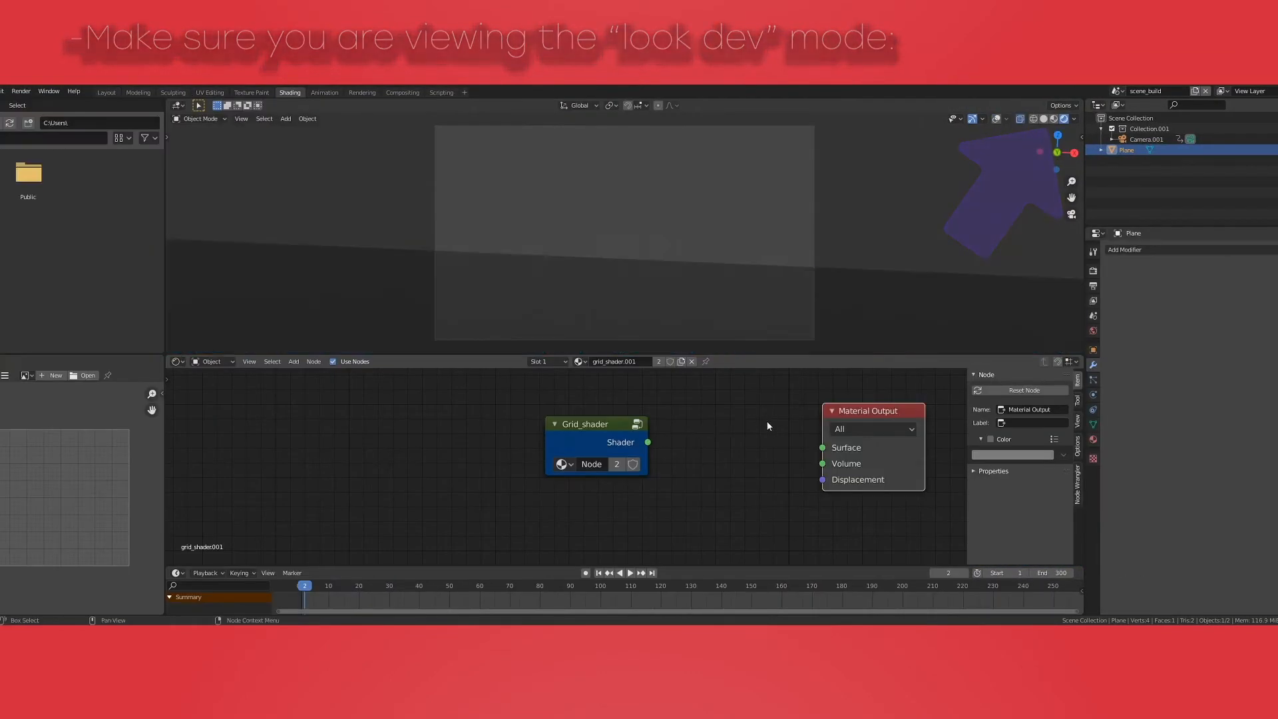
pyautogui.moveTo(648, 443); pyautogui.dragTo(827, 447)
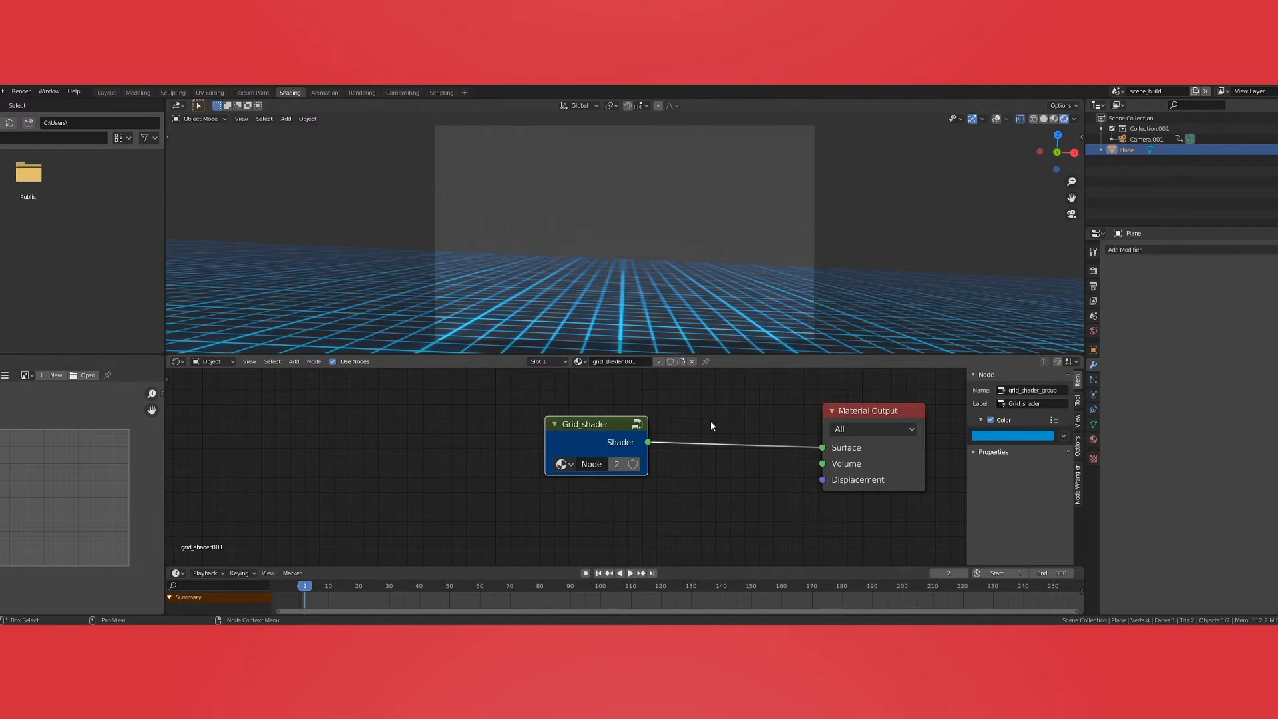
pyautogui.press('Tab')
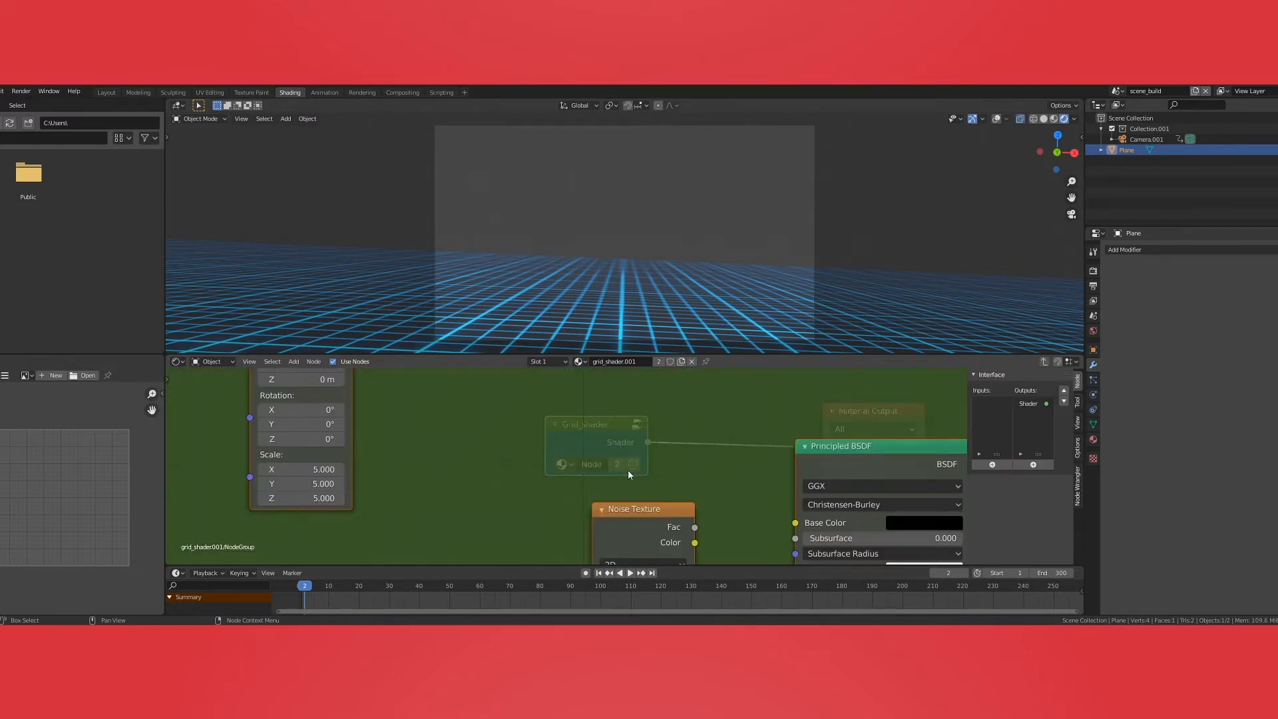
pyautogui.scroll(-3, 640, 426)
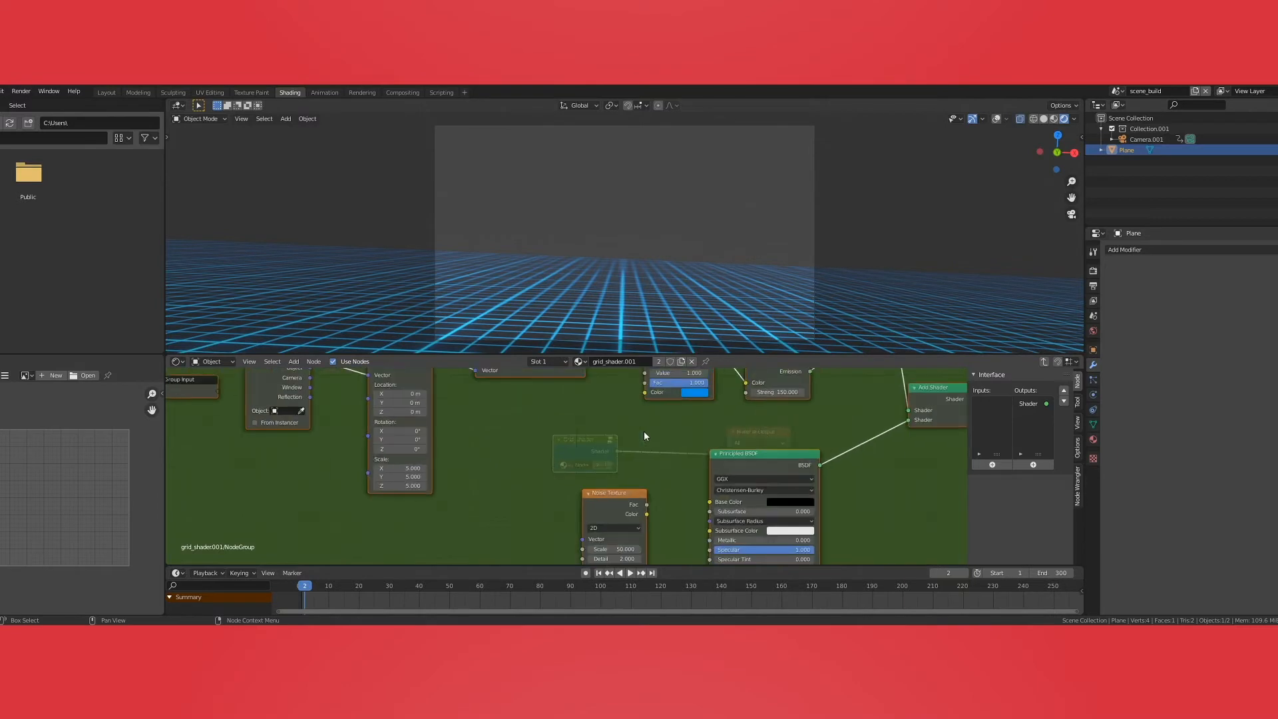
pyautogui.scroll(-8, 645, 436)
pyautogui.moveTo(586, 355); pyautogui.dragTo(563, 283)
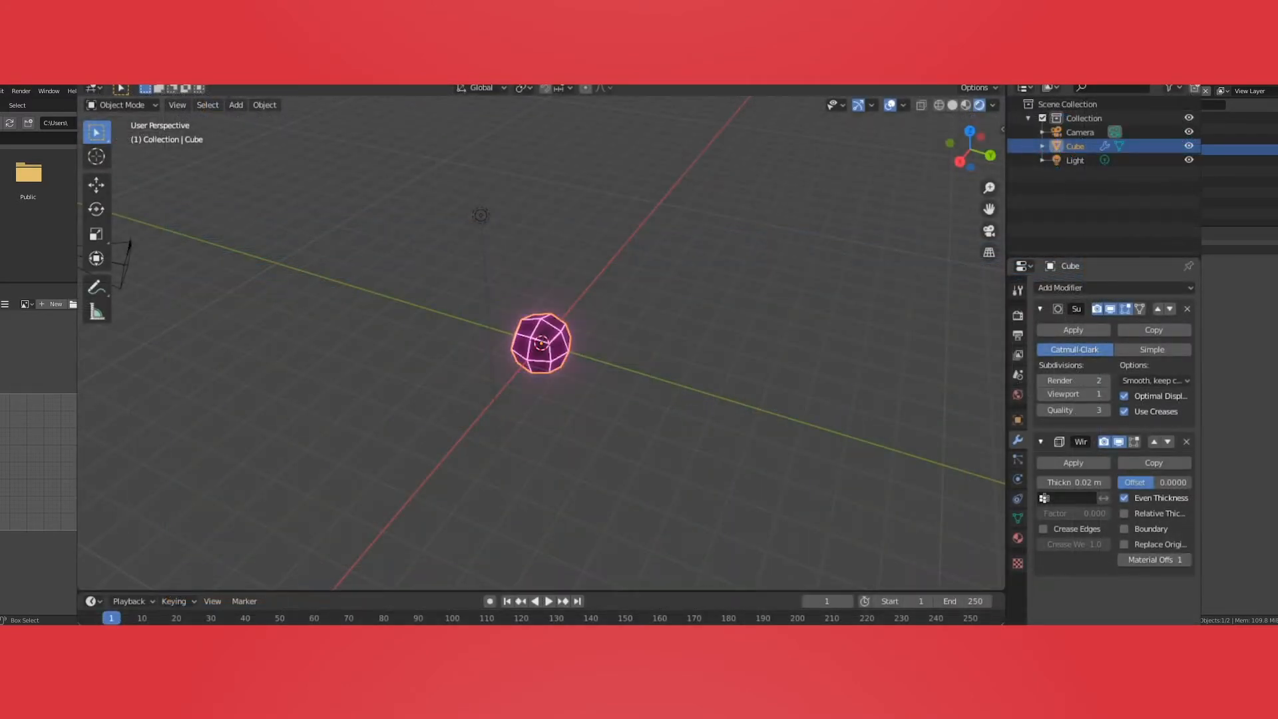
pyautogui.scroll(5, 541, 343)
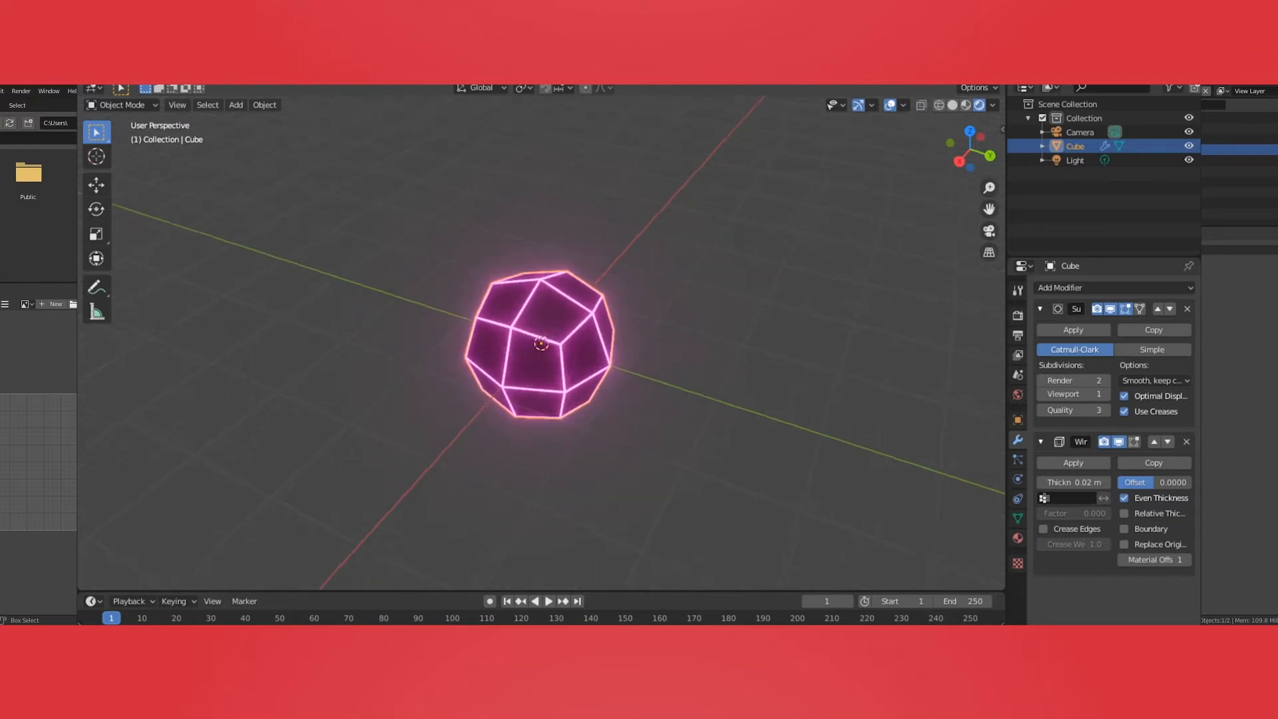
pyautogui.moveTo(541, 342); pyautogui.dragTo(593, 296, button='middle')
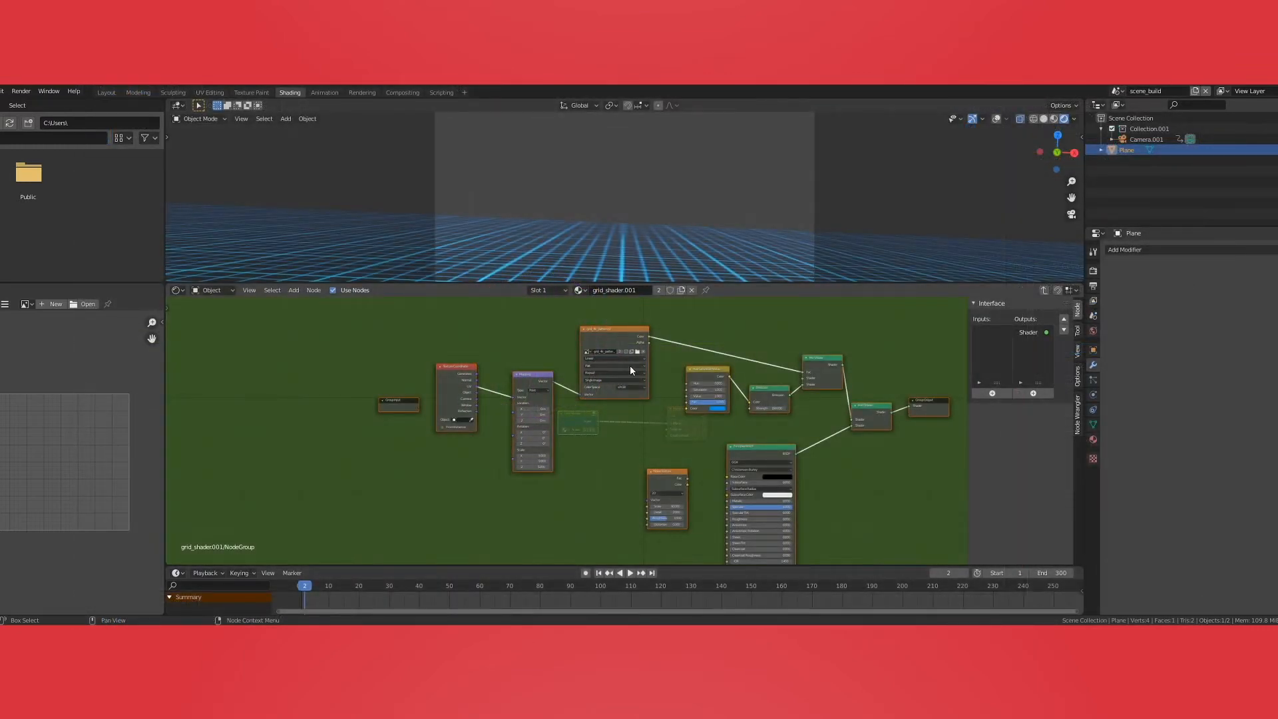
# Step: Add a Texture Coordinate node in the empty space below the existing nodes of the grid shader group
pyautogui.moveTo(559, 406); pyautogui.dragTo(513, 404, button='middle')
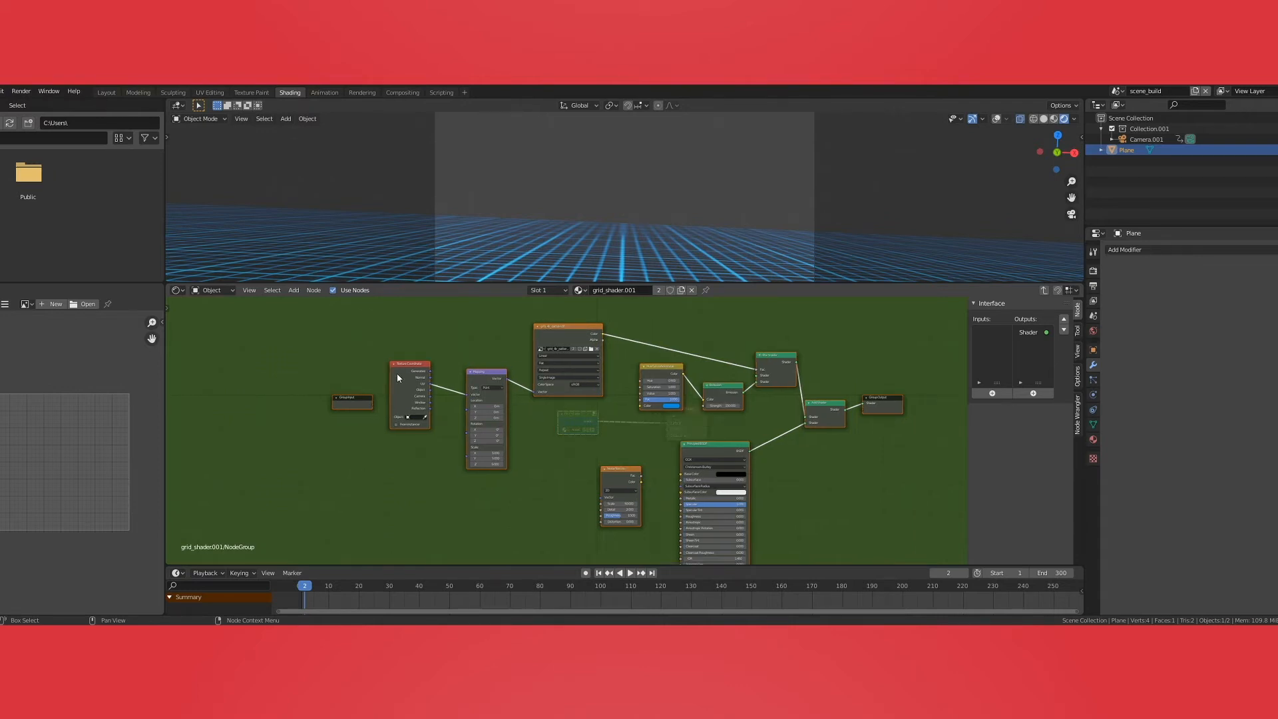
pyautogui.scroll(-2, 401, 372)
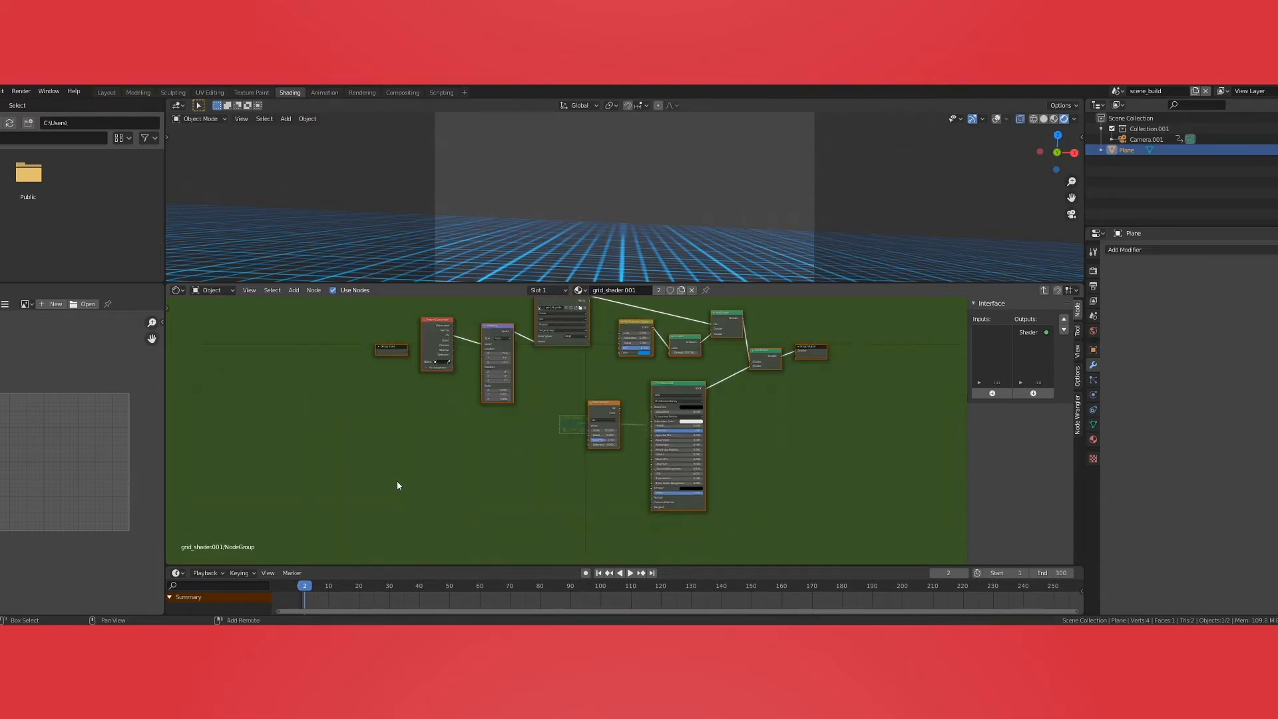
pyautogui.hotkey('shift', 'a')
pyautogui.click(397, 480)
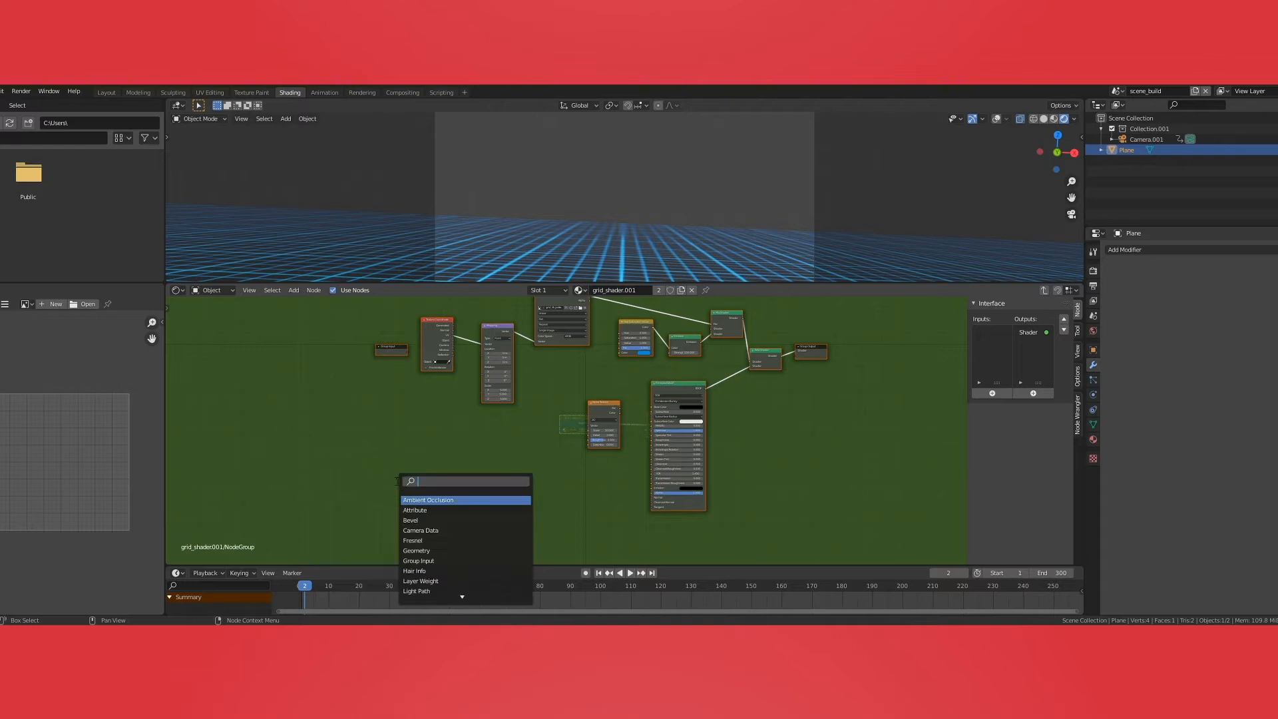
pyautogui.write('te')
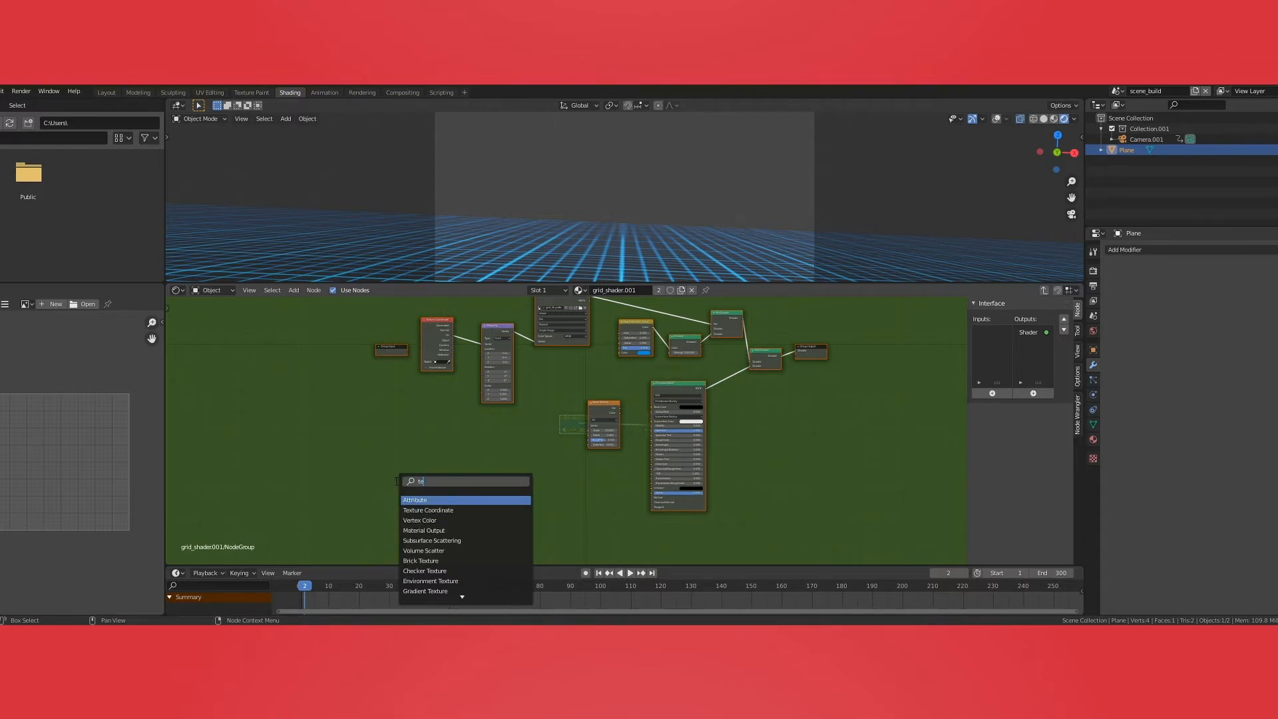
pyautogui.click(411, 510)
pyautogui.click(392, 501)
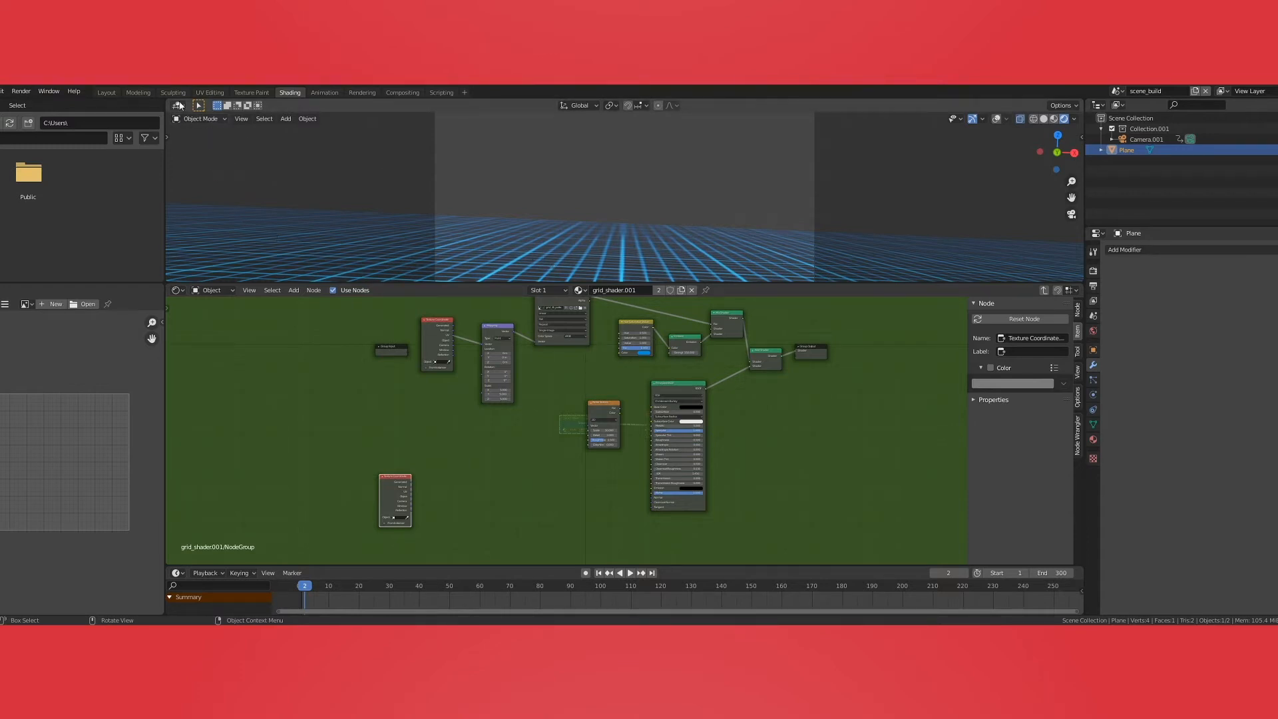
# Step: Unwrap the plane's UVs over the grid image in the UV Editing workspace
pyautogui.click(221, 93)
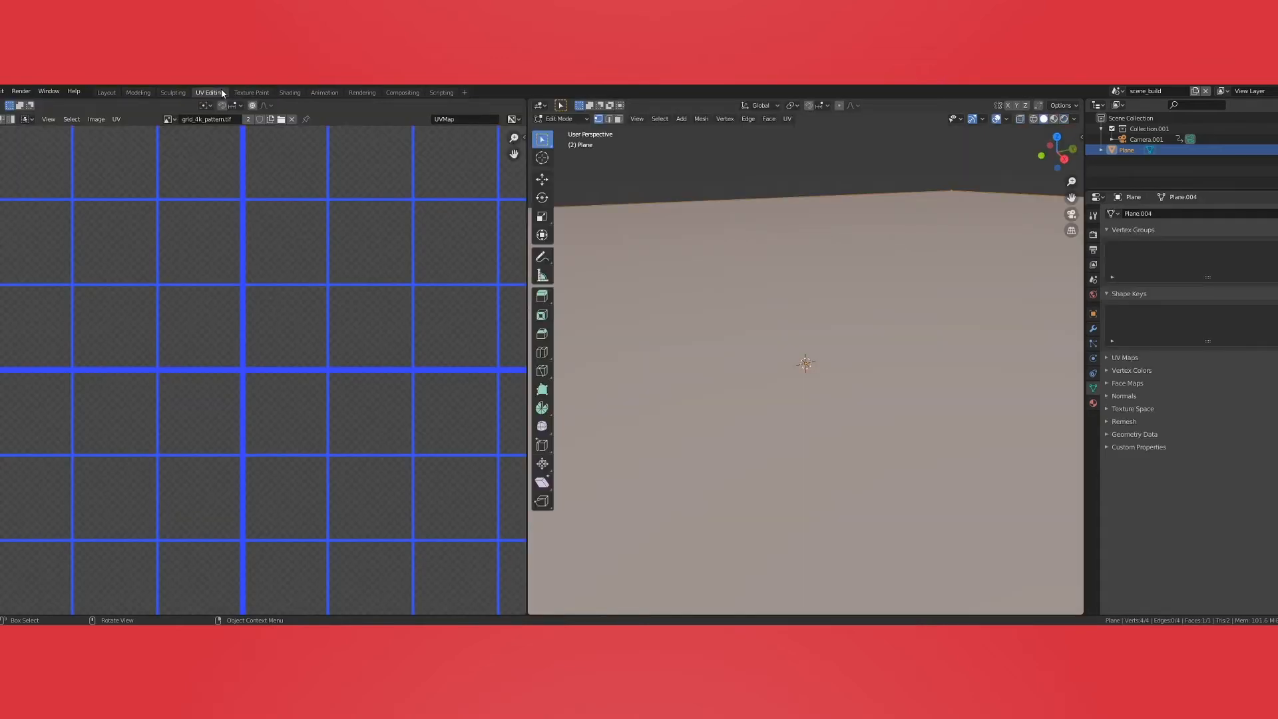
pyautogui.scroll(-6, 759, 274)
pyautogui.moveTo(751, 337); pyautogui.dragTo(750, 372, button='middle')
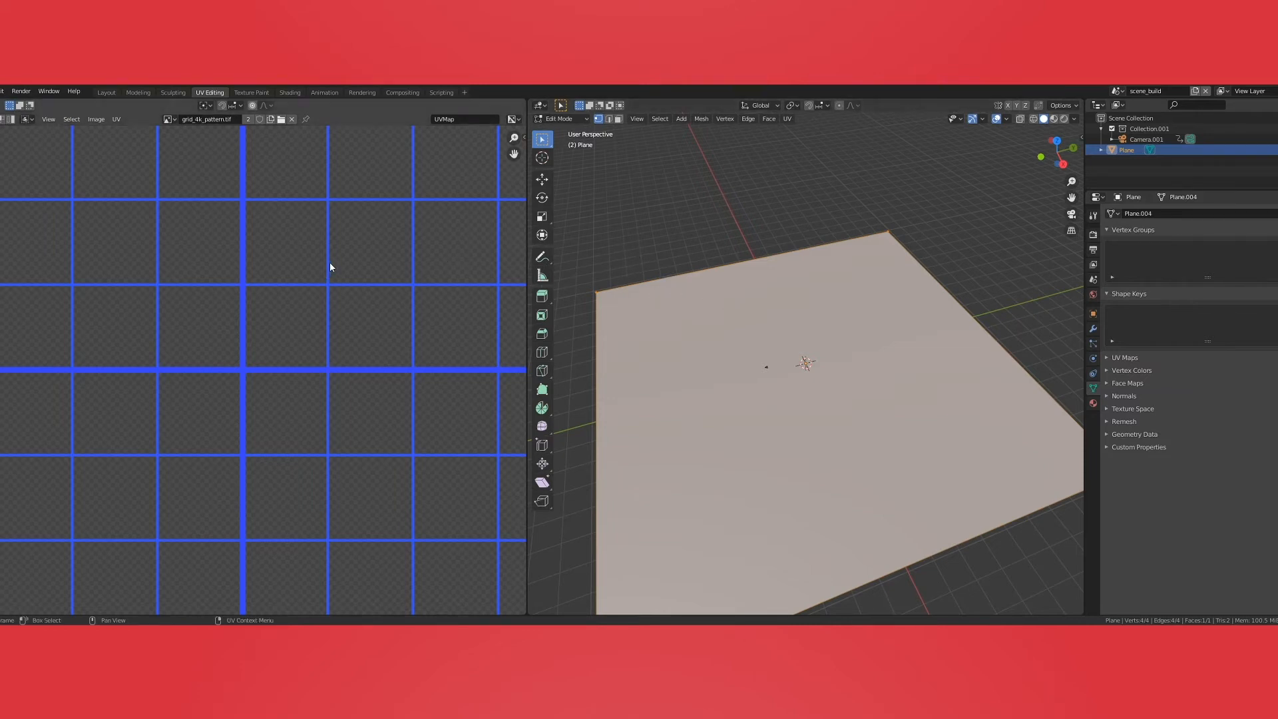
pyautogui.scroll(-8, 350, 253)
pyautogui.moveTo(133, 266); pyautogui.dragTo(376, 483)
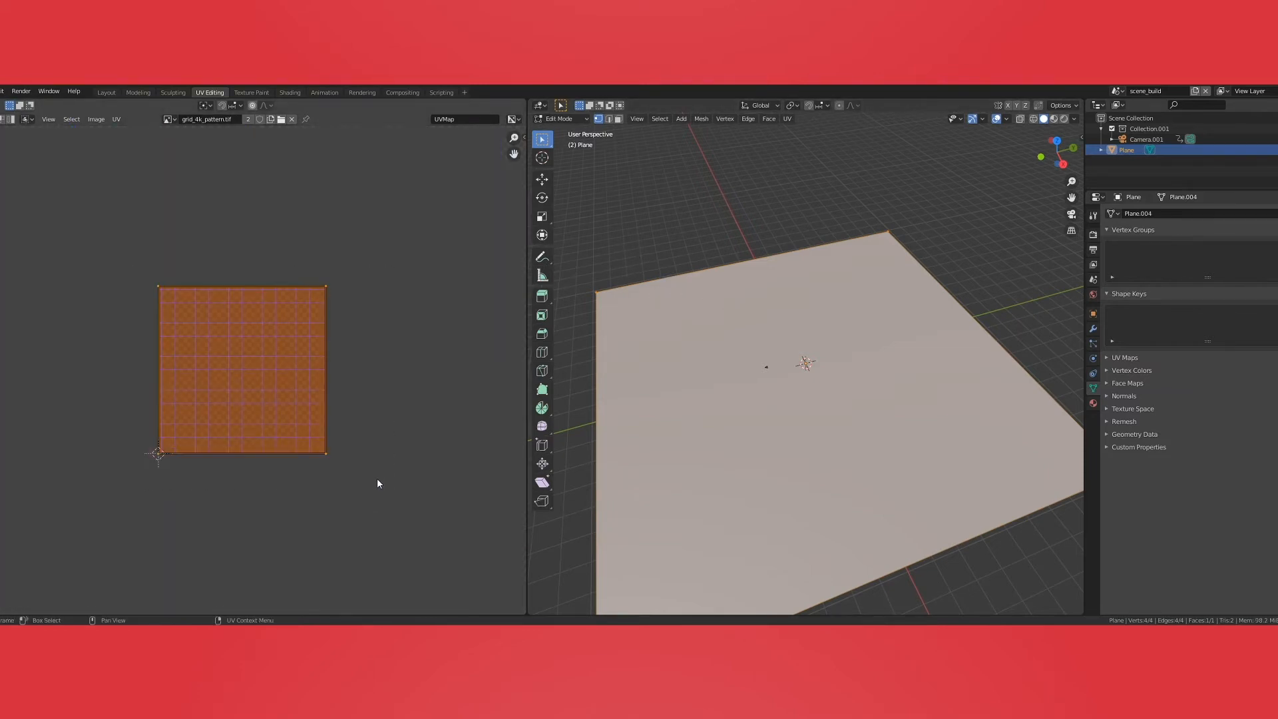
pyautogui.press('u')
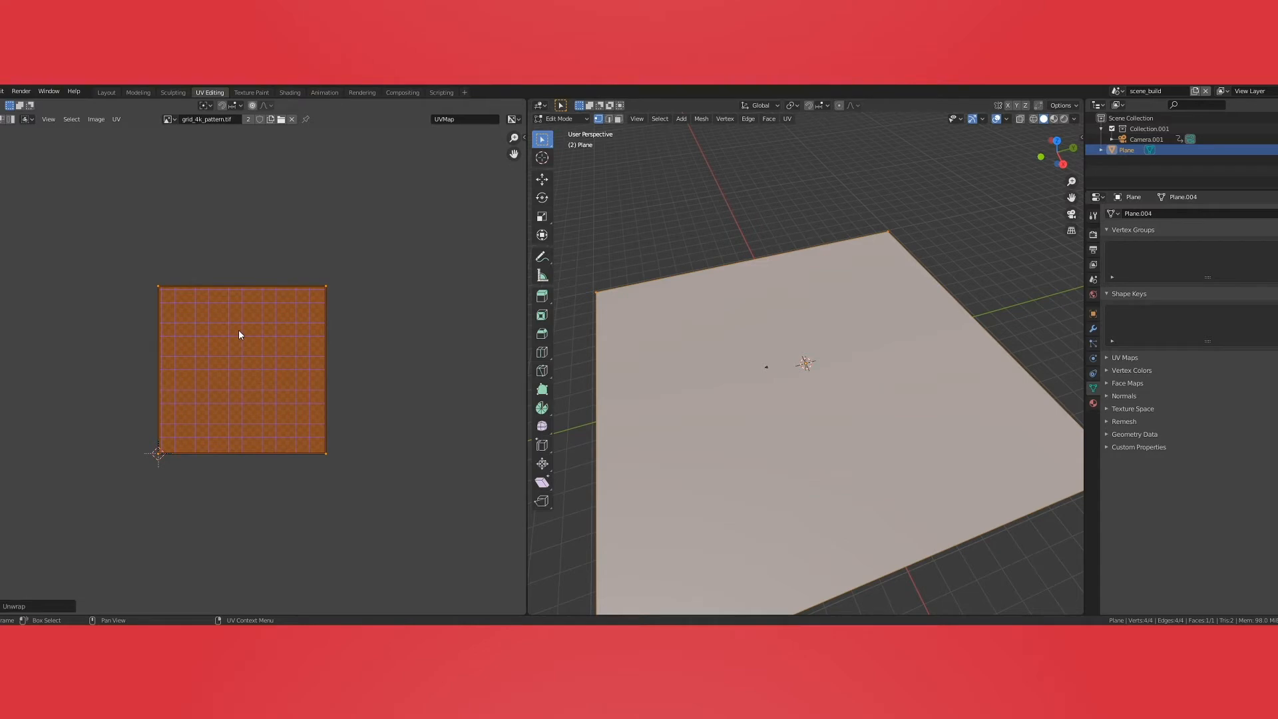
# Step: Back in the Shading workspace, add a Mapping node beside the new Texture Coordinate node and feed it the UV output
pyautogui.click(298, 91)
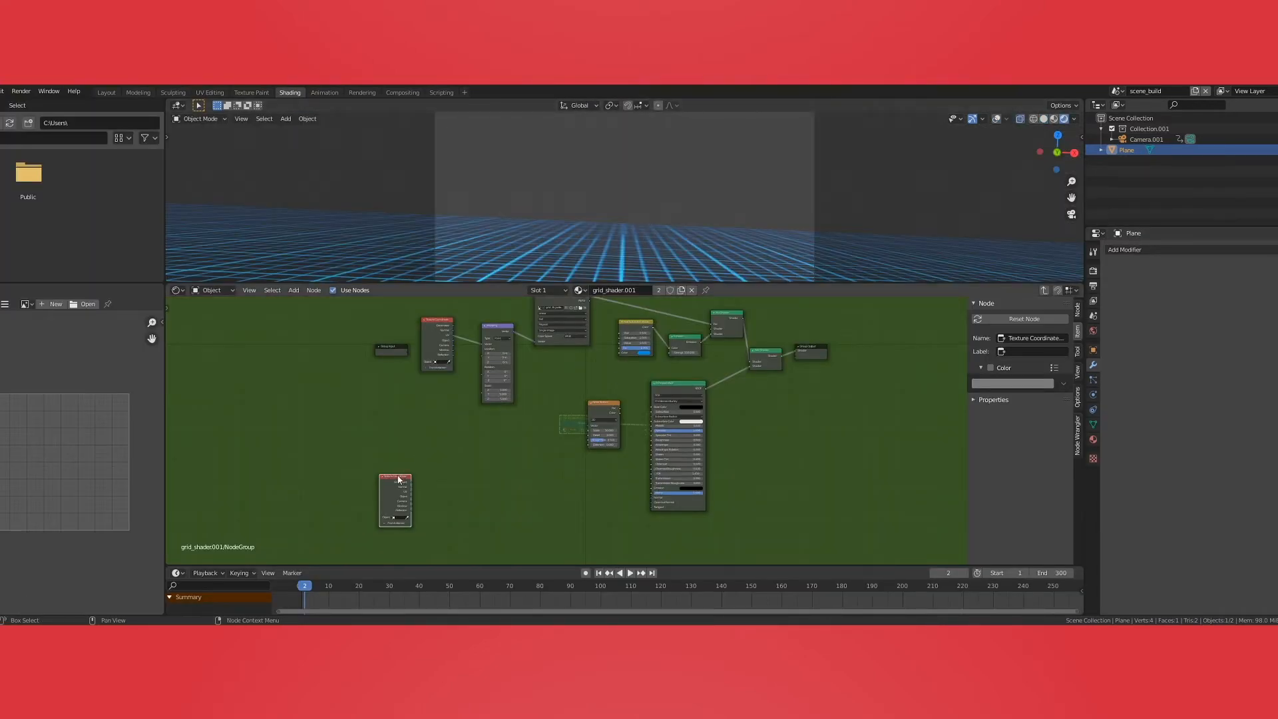
pyautogui.moveTo(411, 469); pyautogui.dragTo(446, 459)
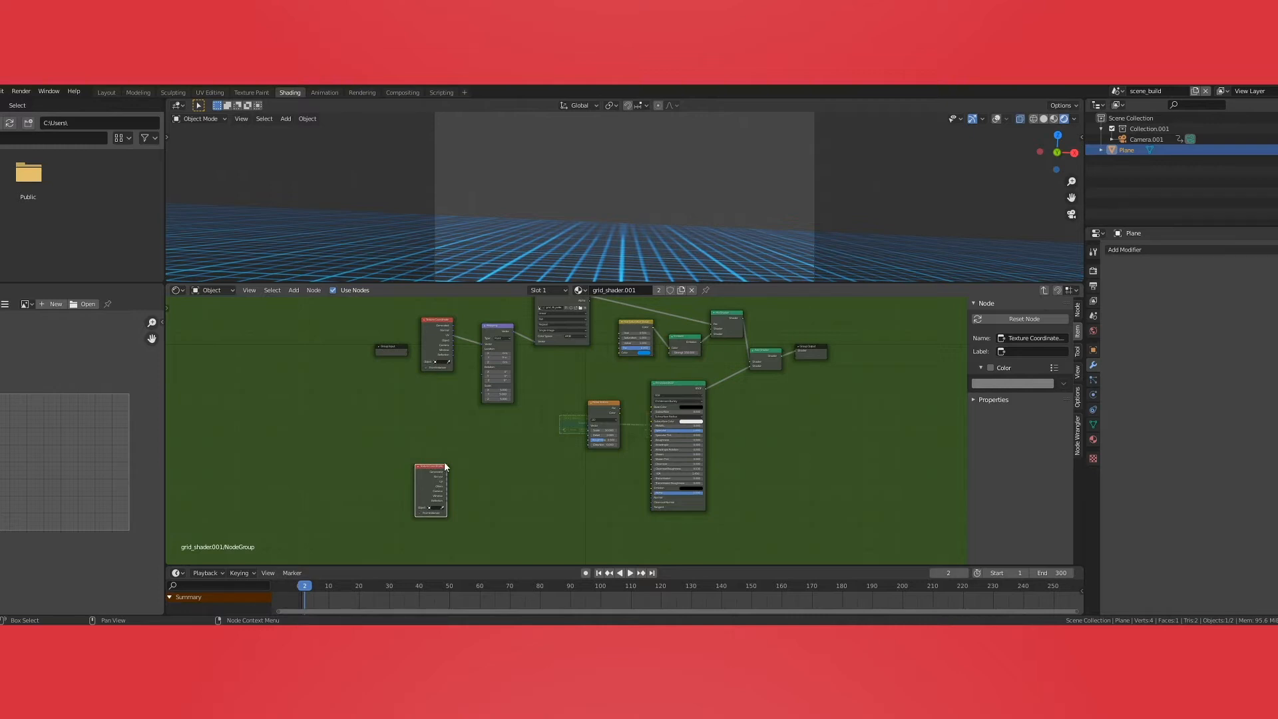
pyautogui.hotkey('shift', 'a')
pyautogui.click(483, 479)
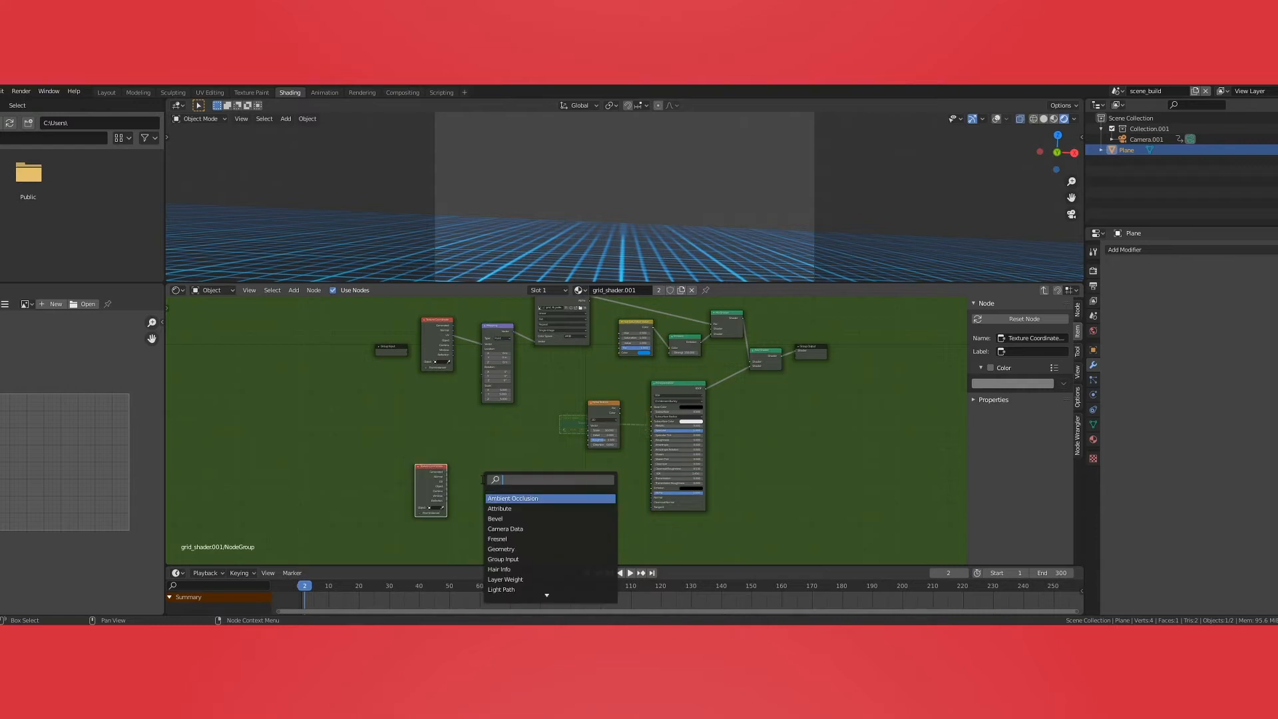
pyautogui.write('mapping')
pyautogui.press('Return')
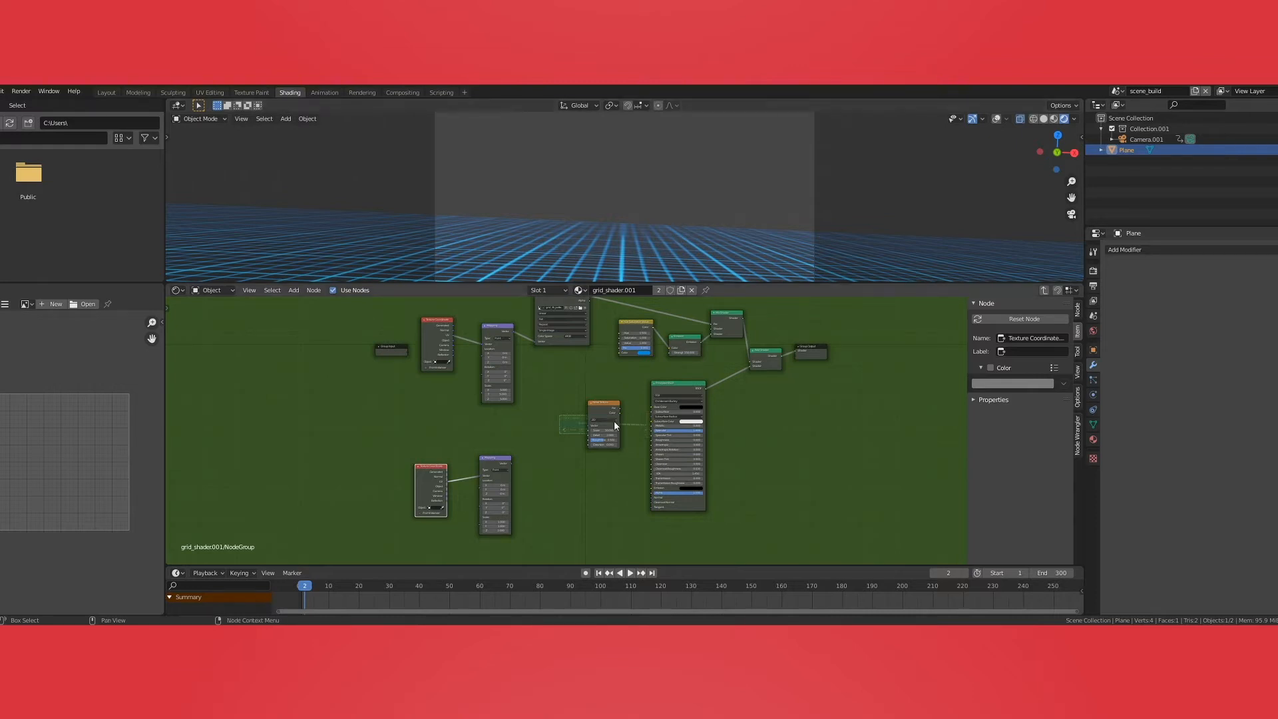
# Step: Add an Image Texture node beside the new Mapping node and connect the Mapping output to its Vector input
pyautogui.moveTo(539, 410); pyautogui.dragTo(529, 453, button='middle')
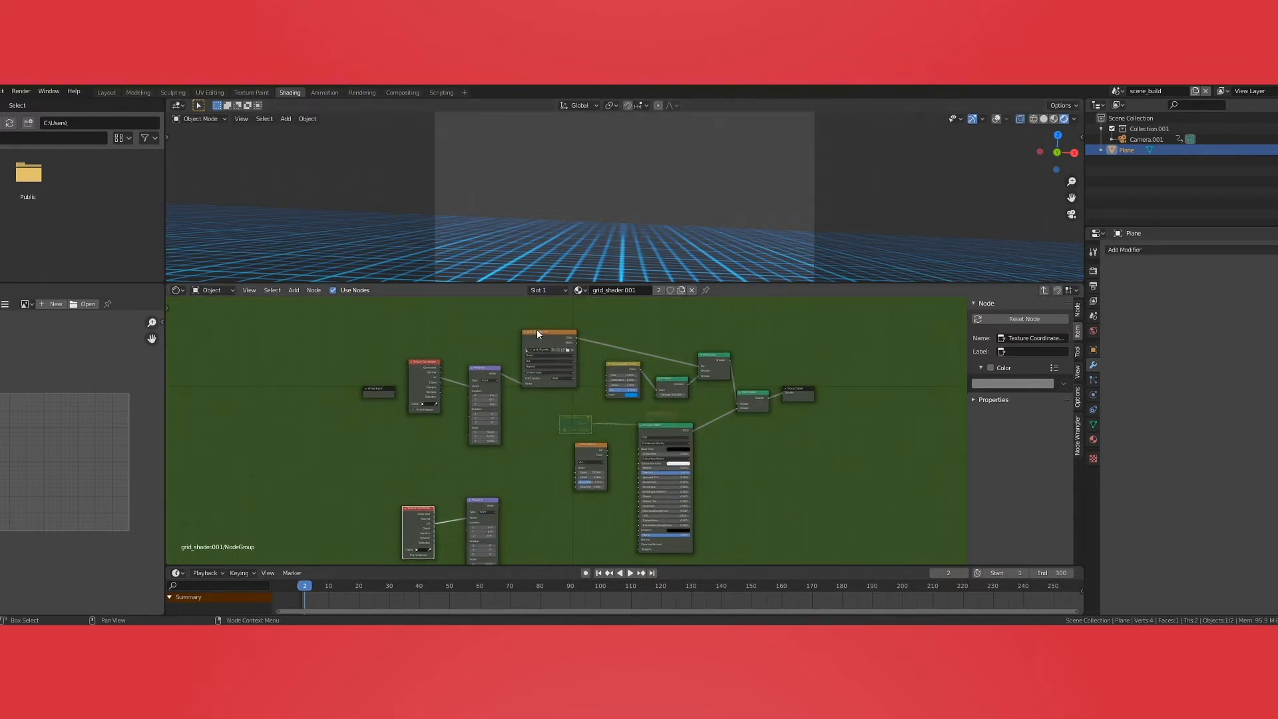
pyautogui.moveTo(547, 499); pyautogui.dragTo(557, 412, button='middle')
pyautogui.moveTo(413, 385); pyautogui.dragTo(564, 477)
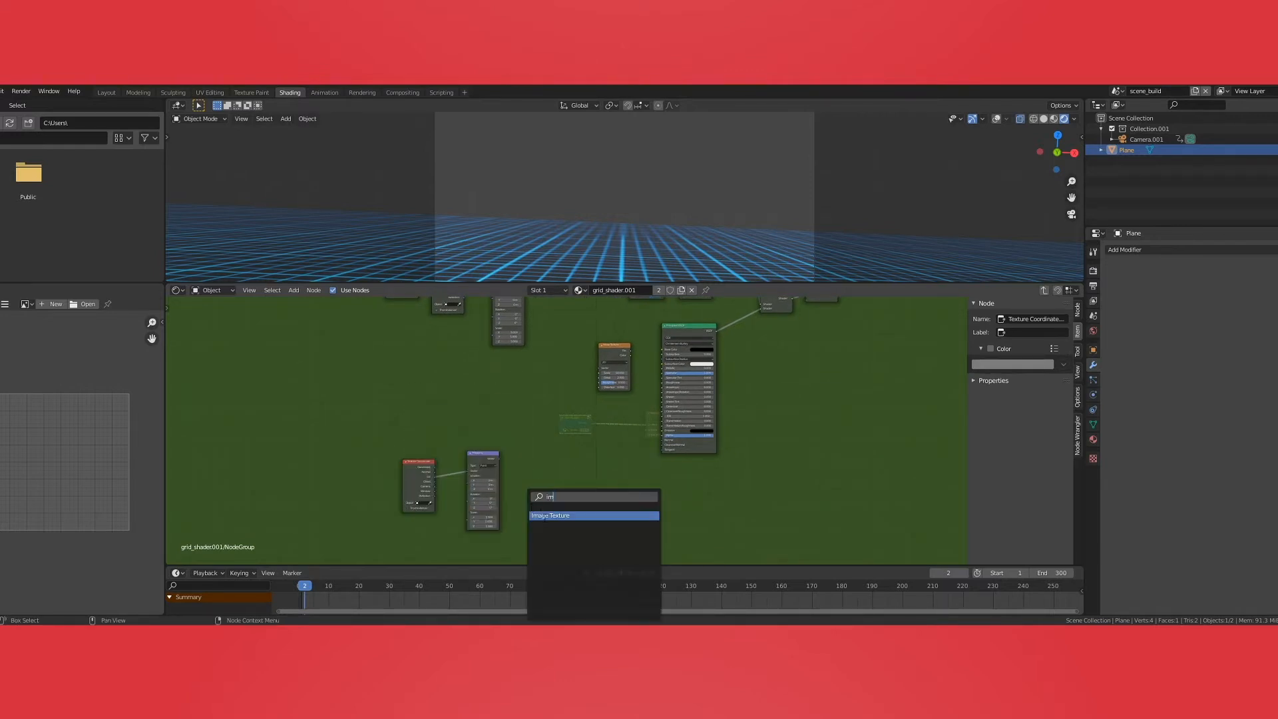
pyautogui.click(547, 516)
pyautogui.click(546, 493)
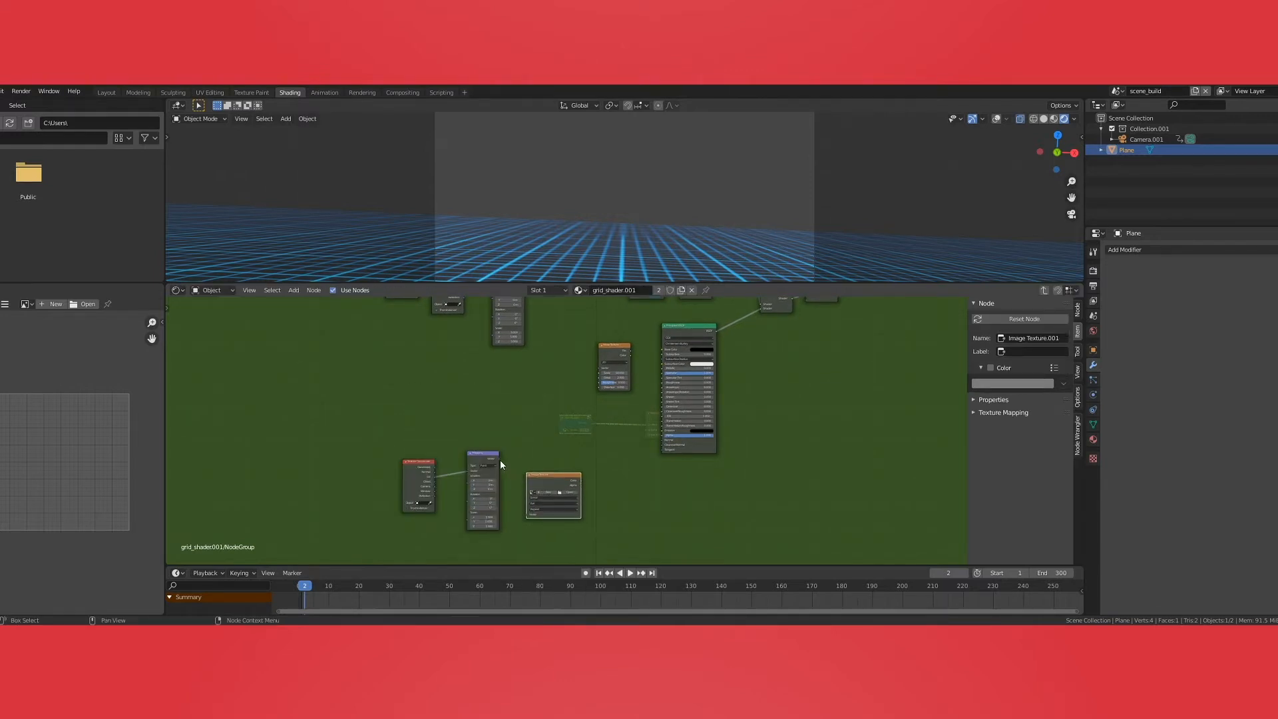
pyautogui.moveTo(498, 458); pyautogui.dragTo(537, 511)
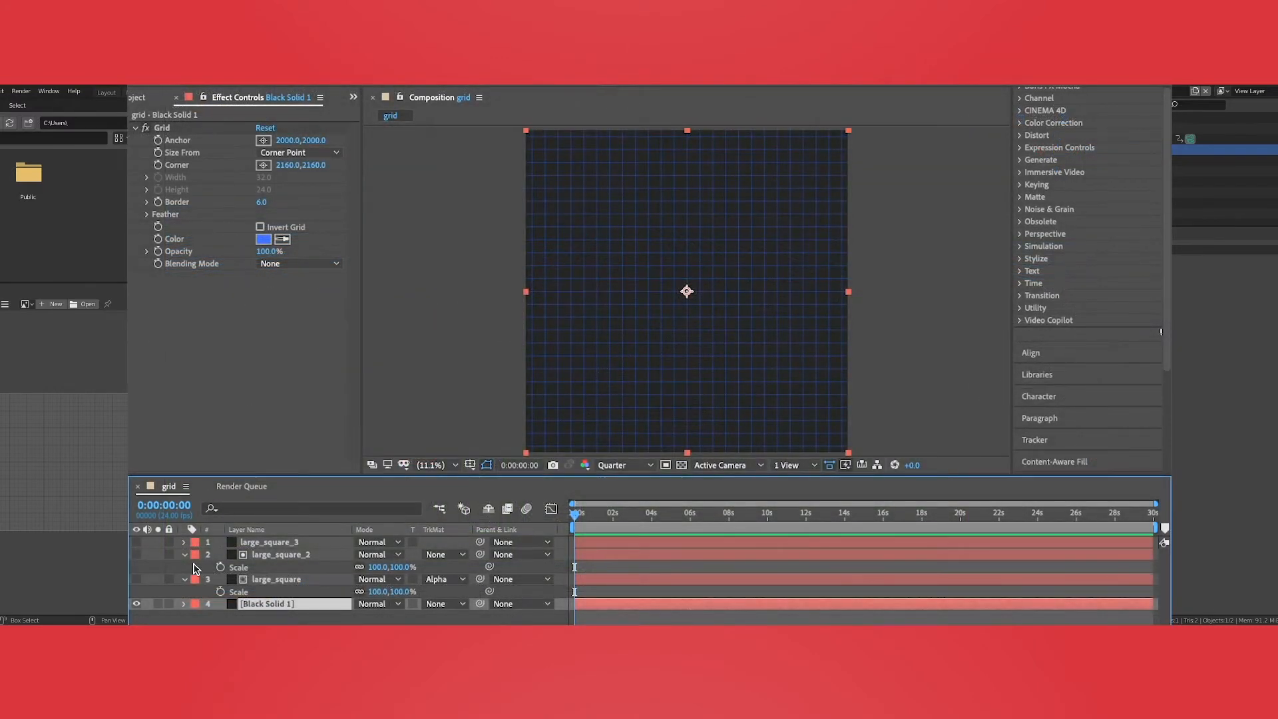
# Step: Switch to After Effects, toggle the Black Solid 1 grid layer off and on, and show and select the large_square layer
pyautogui.click(136, 604)
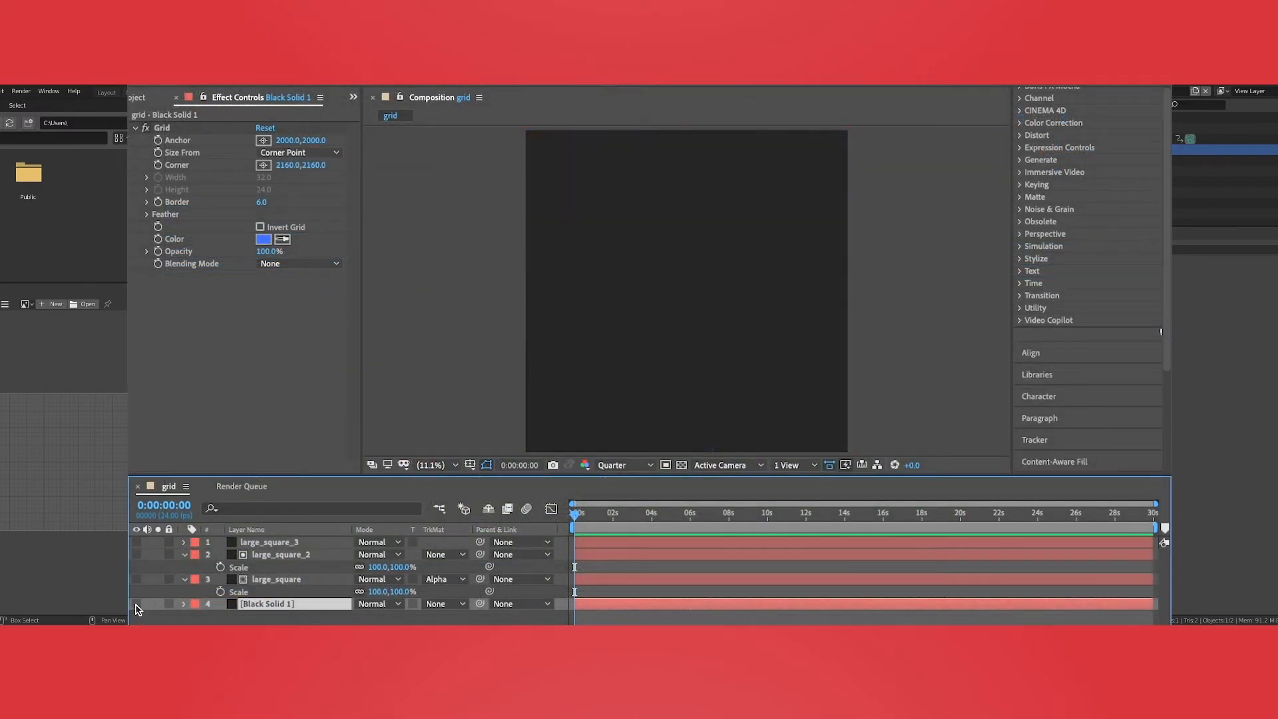
pyautogui.click(136, 603)
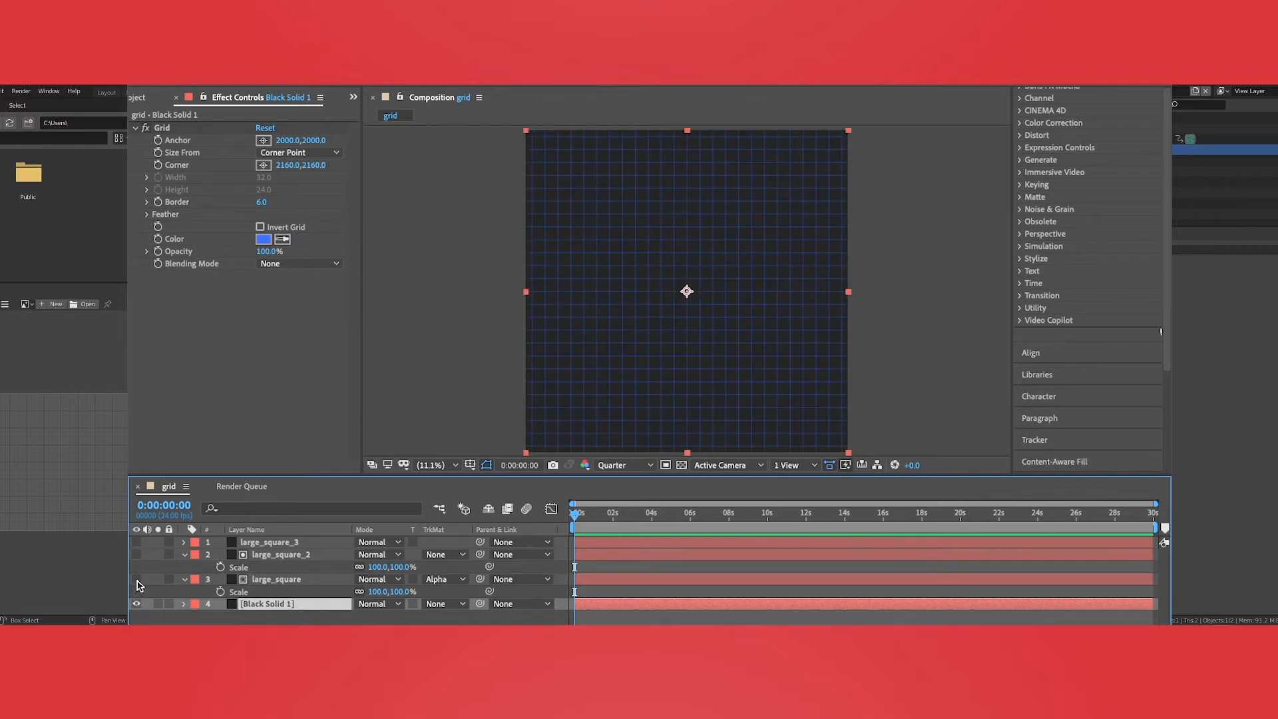
pyautogui.click(137, 579)
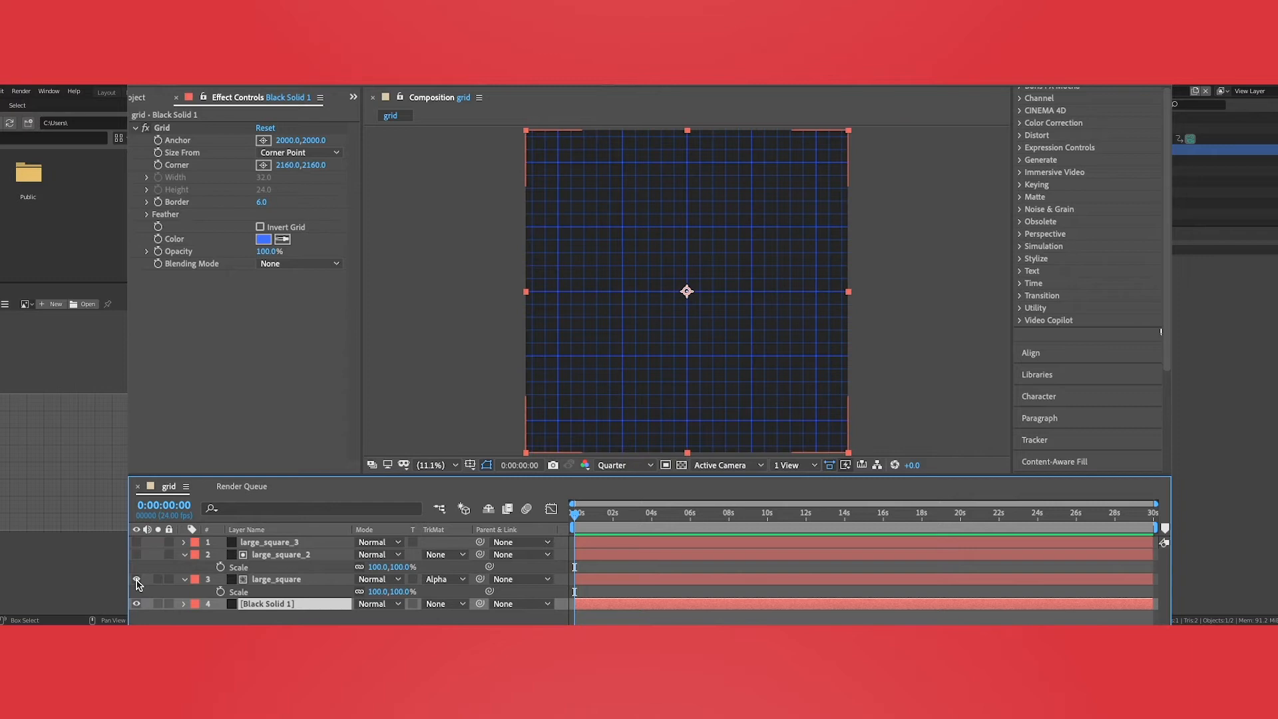
pyautogui.click(287, 580)
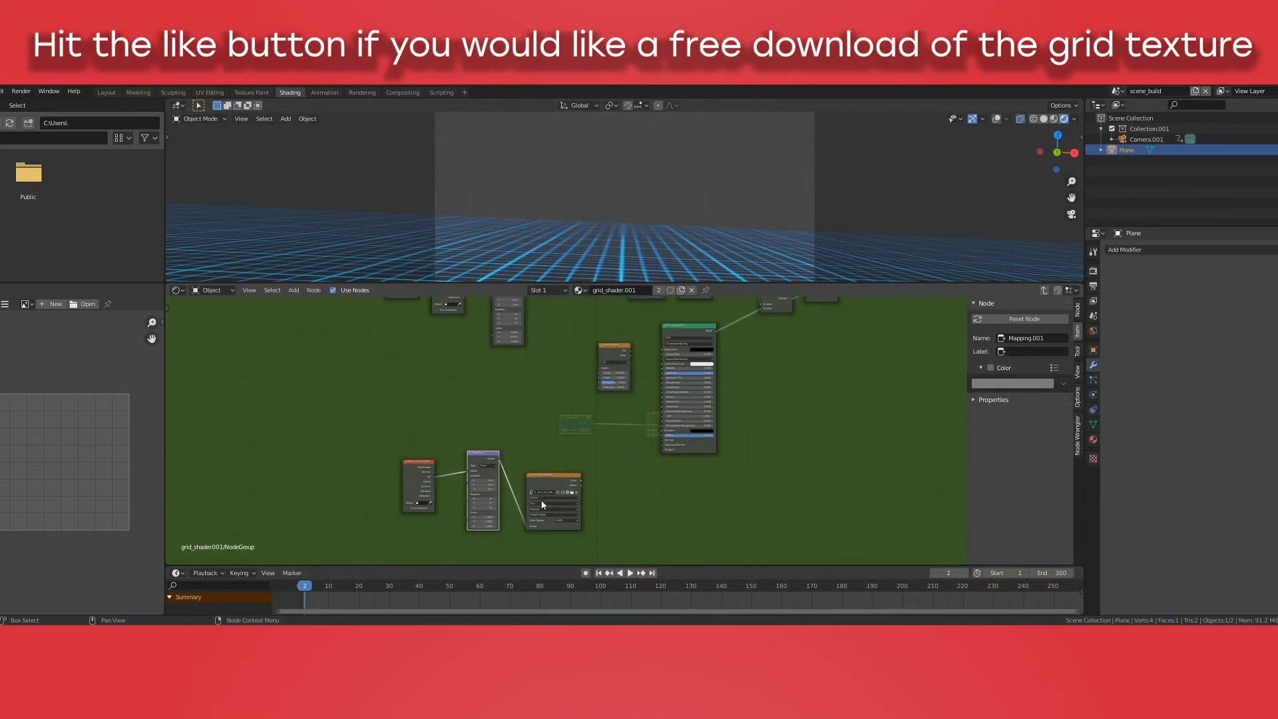
# Step: Add a Mix Shader beside the new Image Texture node and connect the texture's Color output to its Fac input
pyautogui.moveTo(578, 422); pyautogui.dragTo(533, 491, button='middle')
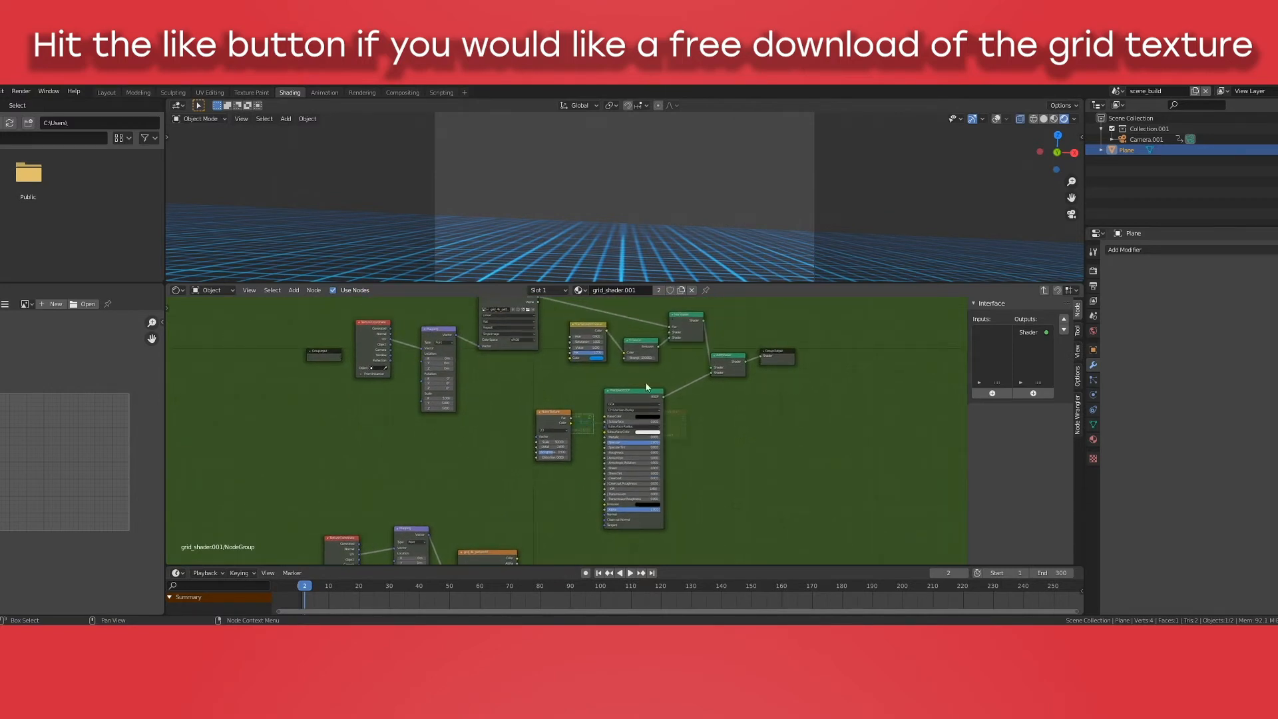
pyautogui.moveTo(645, 381); pyautogui.dragTo(655, 307, button='middle')
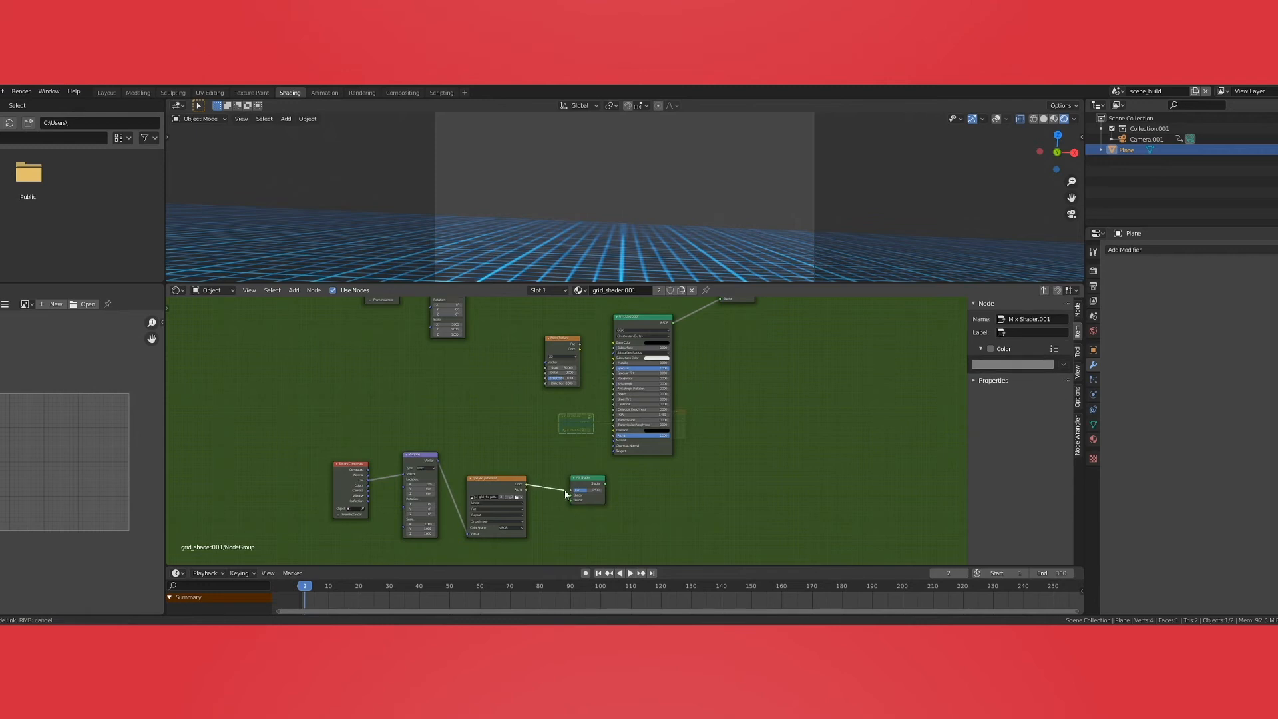
pyautogui.moveTo(526, 483); pyautogui.dragTo(578, 494)
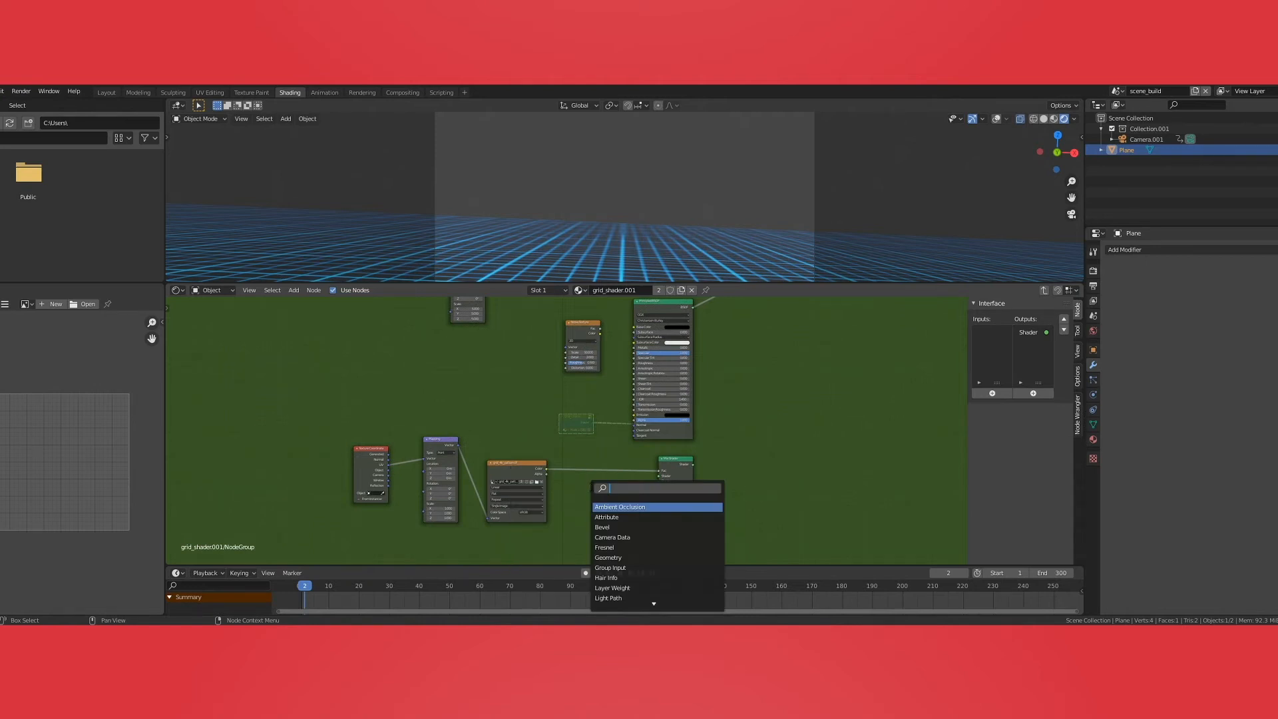
# Step: Add an Emission node feeding the Mix Shader's second Shader input, and drive its Color with a Hue Saturation Value node
pyautogui.write('em')
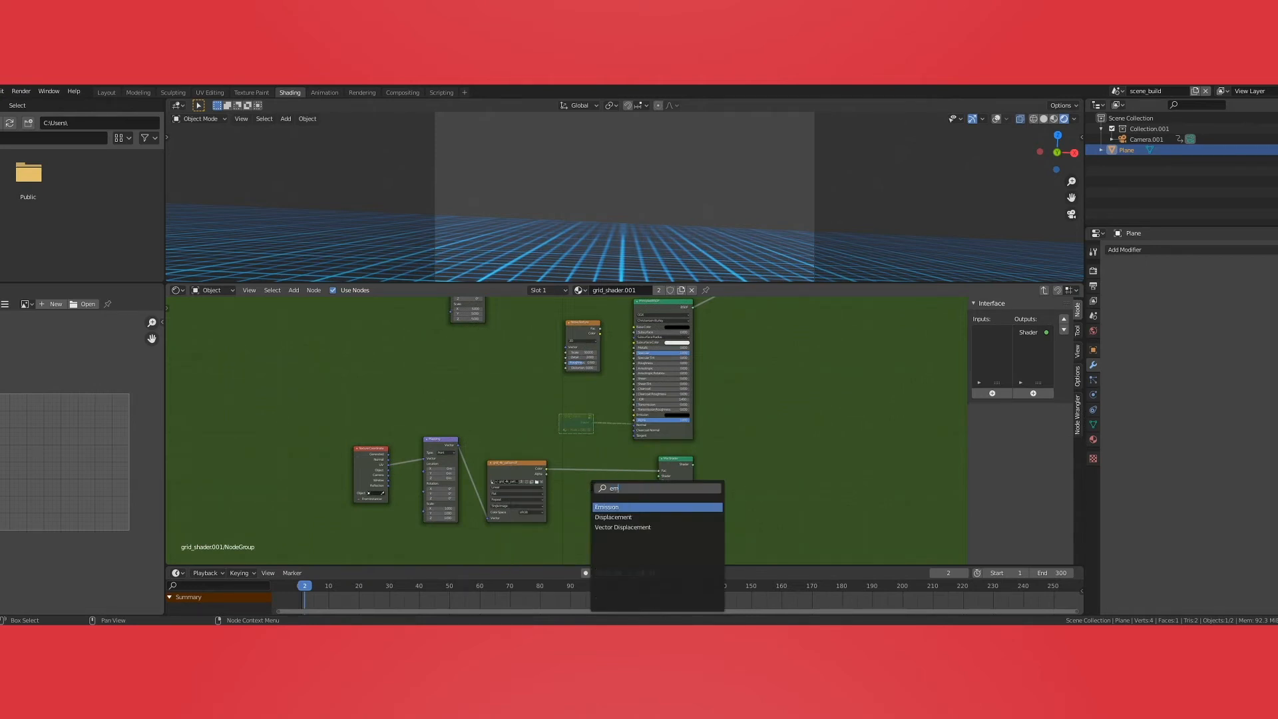
pyautogui.press('Return')
pyautogui.click(600, 494)
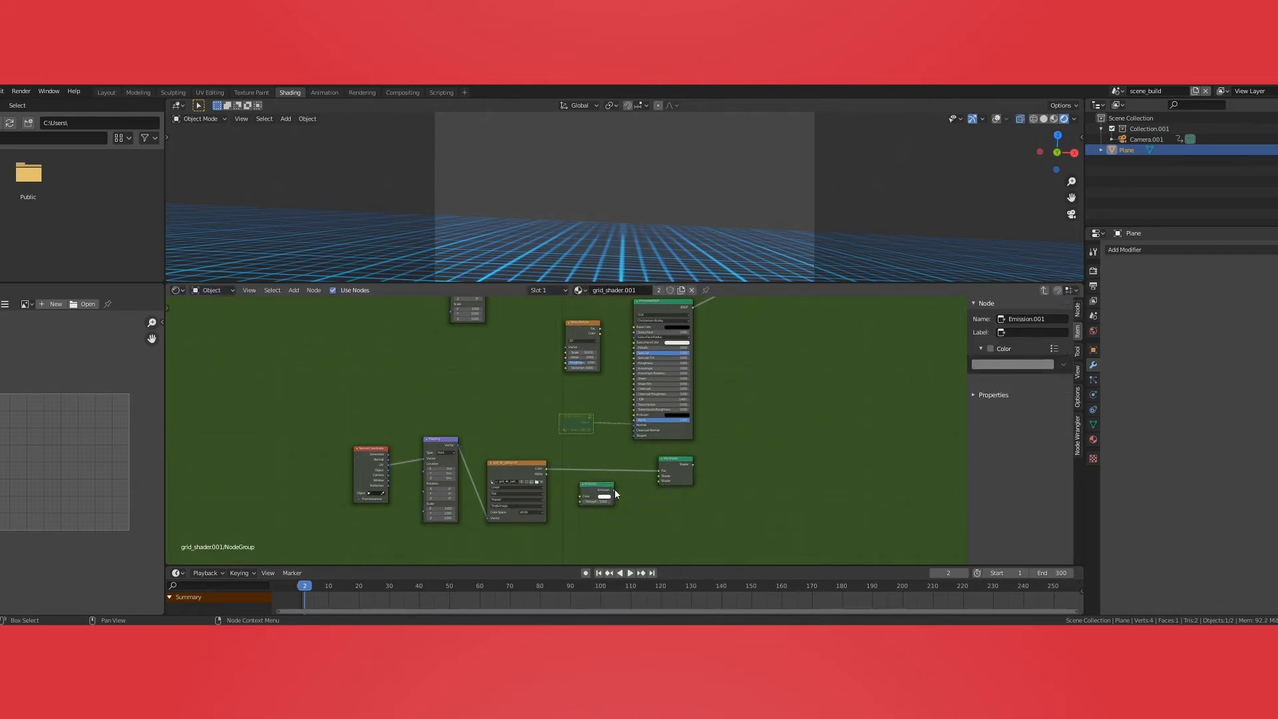
pyautogui.moveTo(614, 489); pyautogui.dragTo(661, 483)
pyautogui.moveTo(607, 490); pyautogui.dragTo(627, 489)
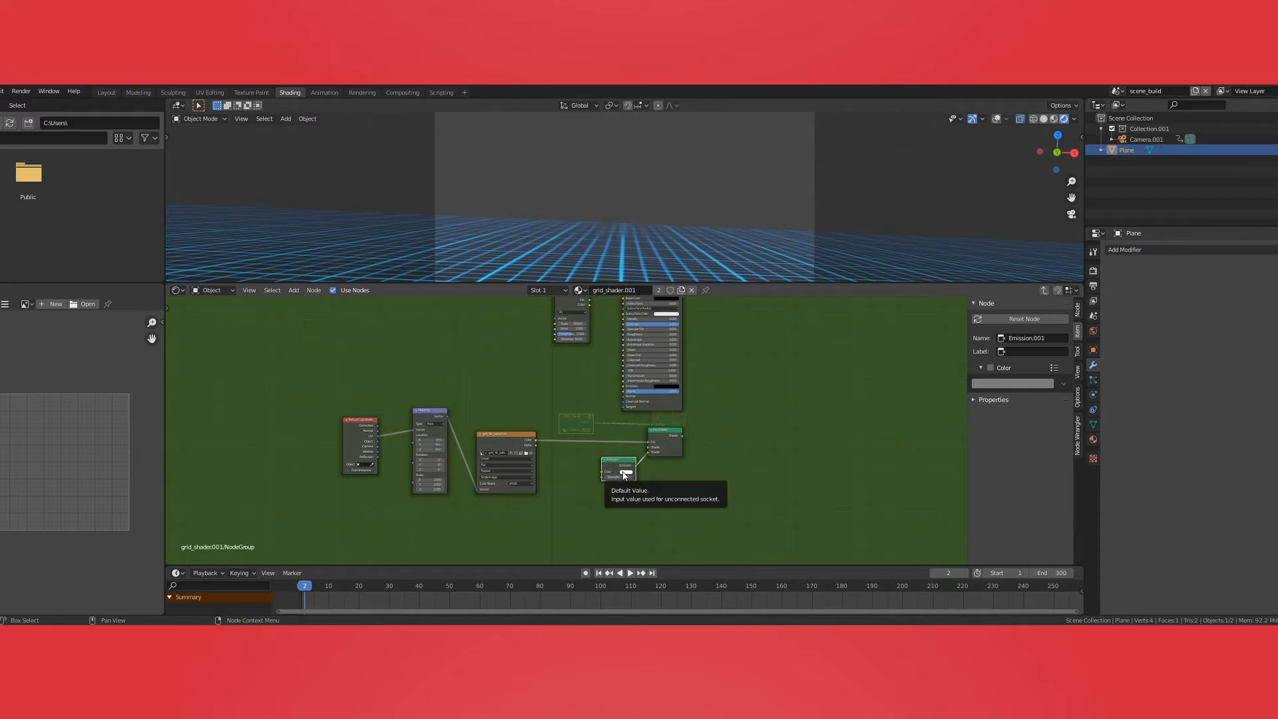
pyautogui.moveTo(581, 477); pyautogui.dragTo(572, 466)
# Step: Add a Principled BSDF node below the new Emission branch
pyautogui.scroll(-1, 694, 391)
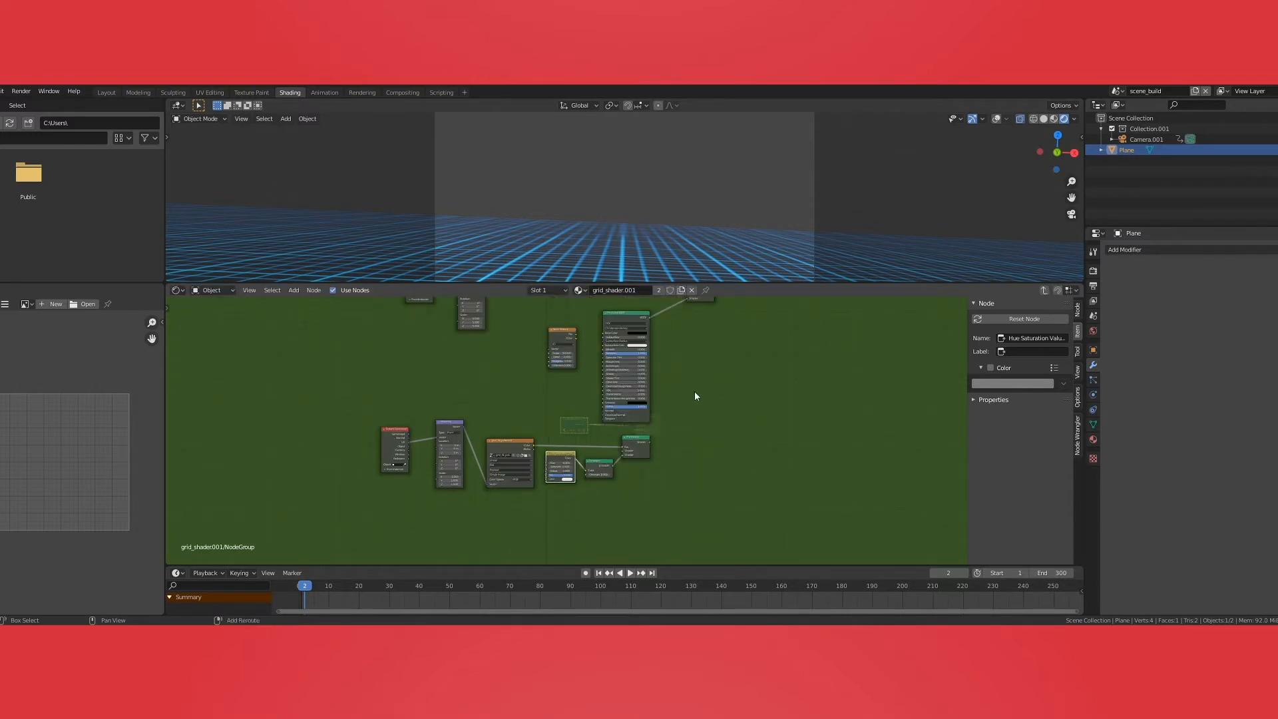
pyautogui.hotkey('shift', 'a')
pyautogui.click(694, 390)
pyautogui.write('prin')
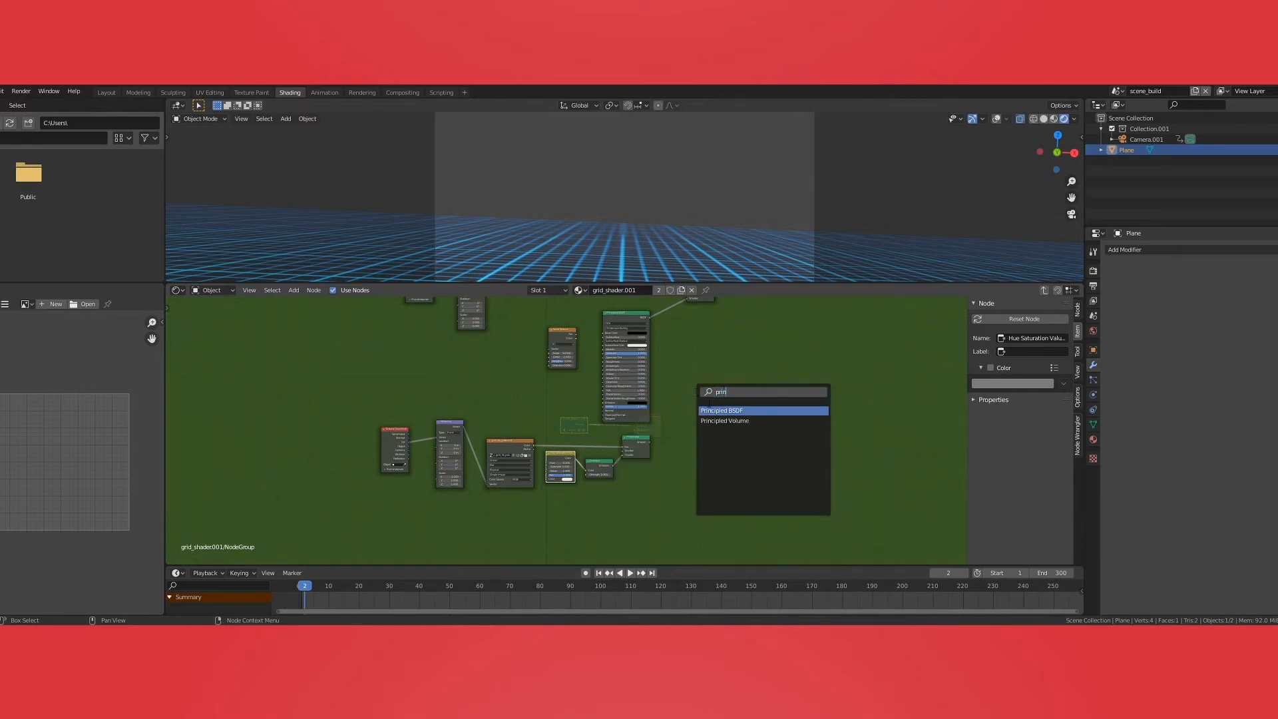
pyautogui.press('Return')
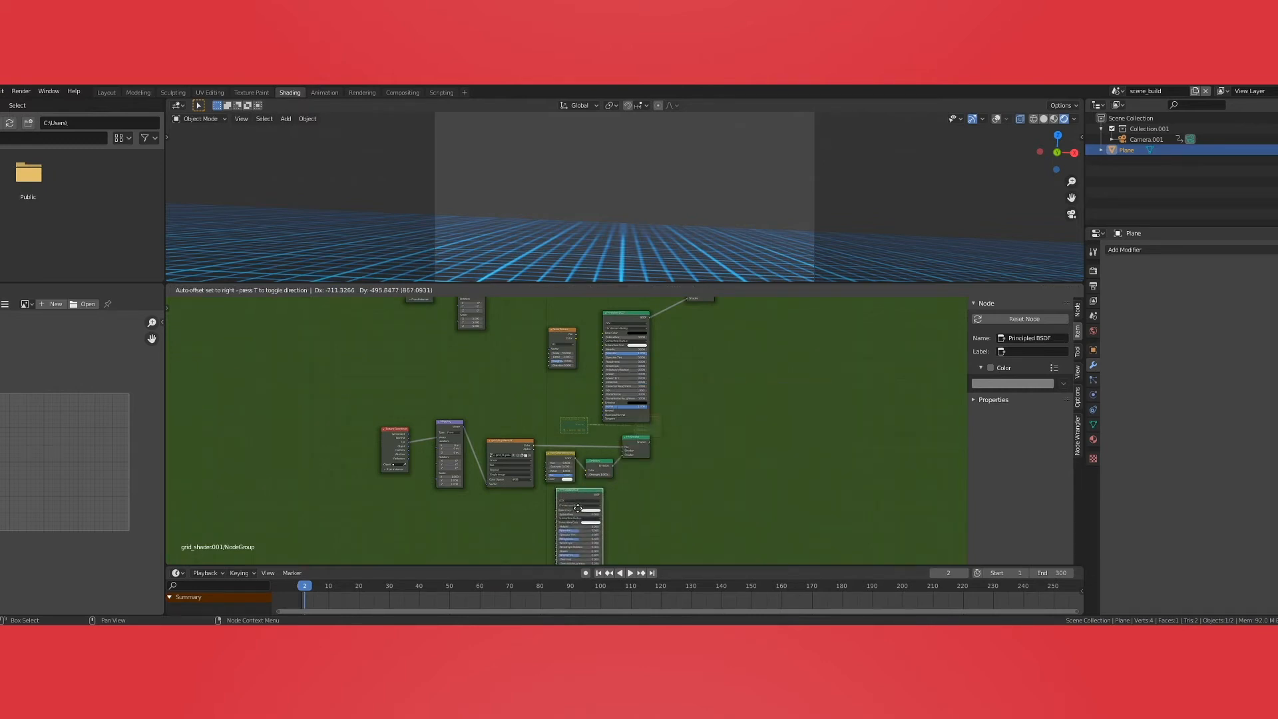
# Step: Add an Add Shader node that combines the new Mix Shader with the new Principled BSDF
pyautogui.moveTo(680, 444); pyautogui.dragTo(639, 482, button='middle')
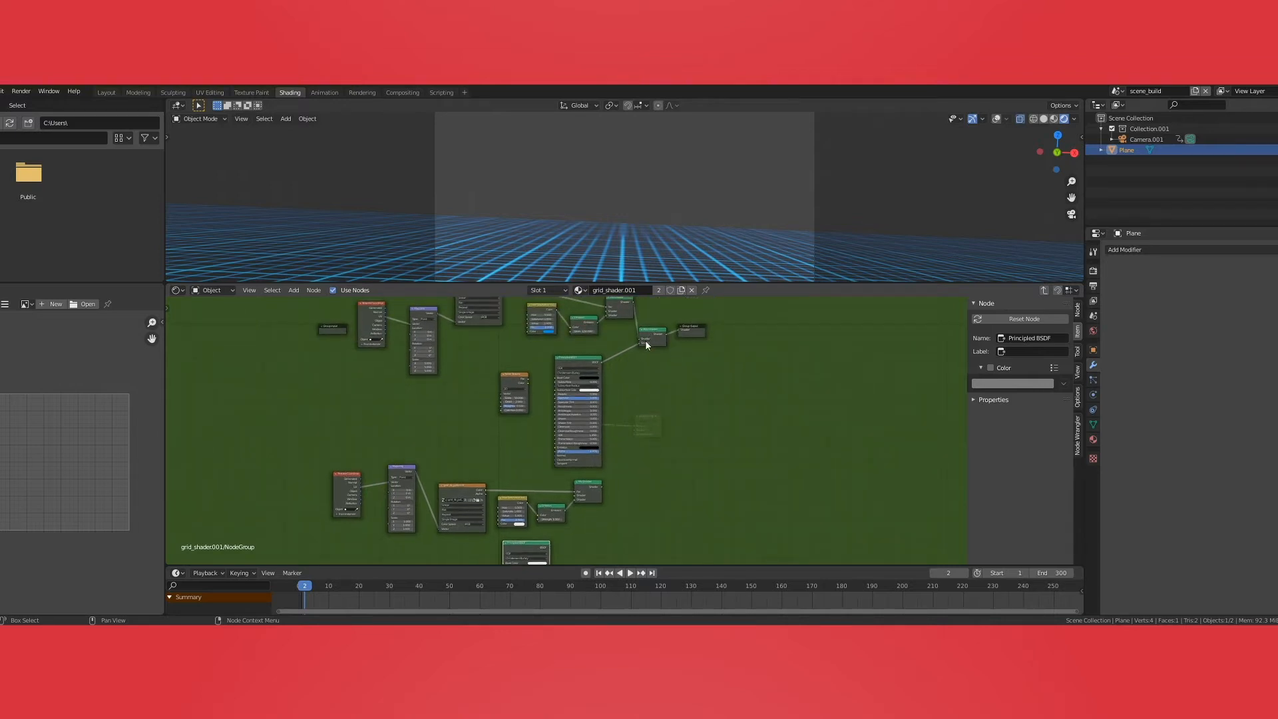
pyautogui.moveTo(640, 479); pyautogui.dragTo(624, 415, button='middle')
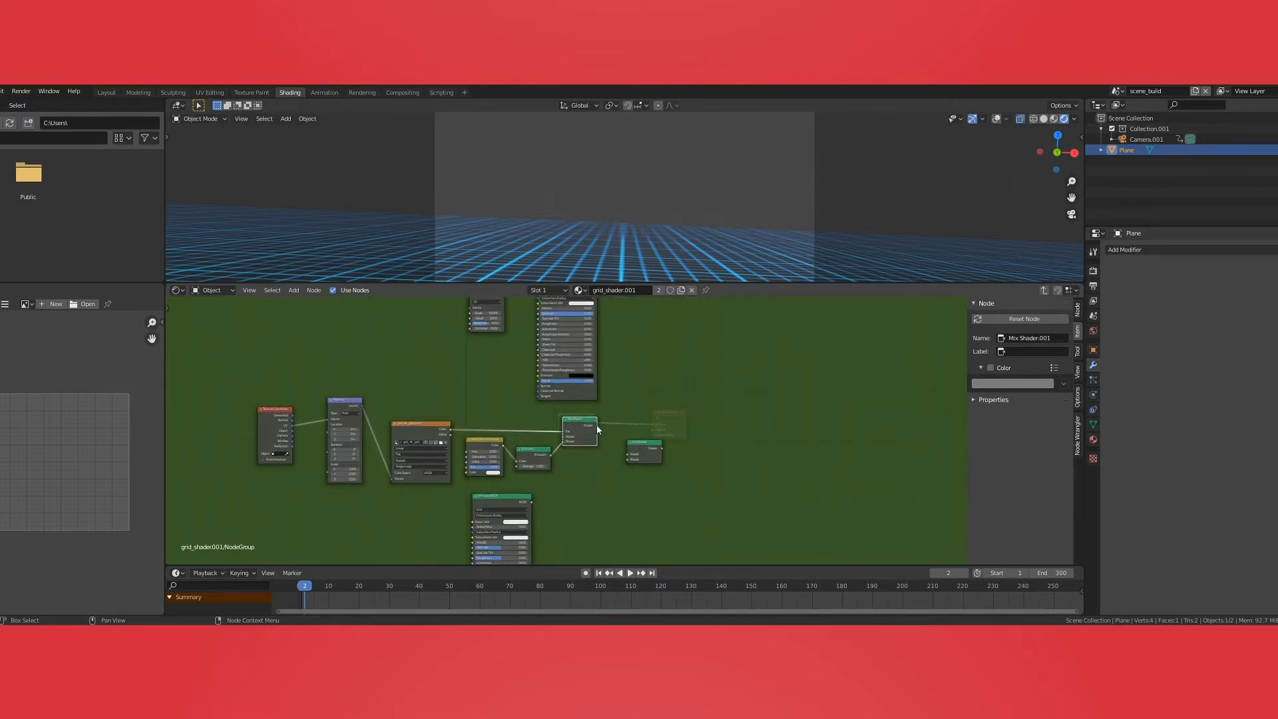
pyautogui.moveTo(596, 424); pyautogui.dragTo(628, 454)
pyautogui.moveTo(533, 501); pyautogui.dragTo(630, 460)
pyautogui.moveTo(512, 518); pyautogui.dragTo(590, 501)
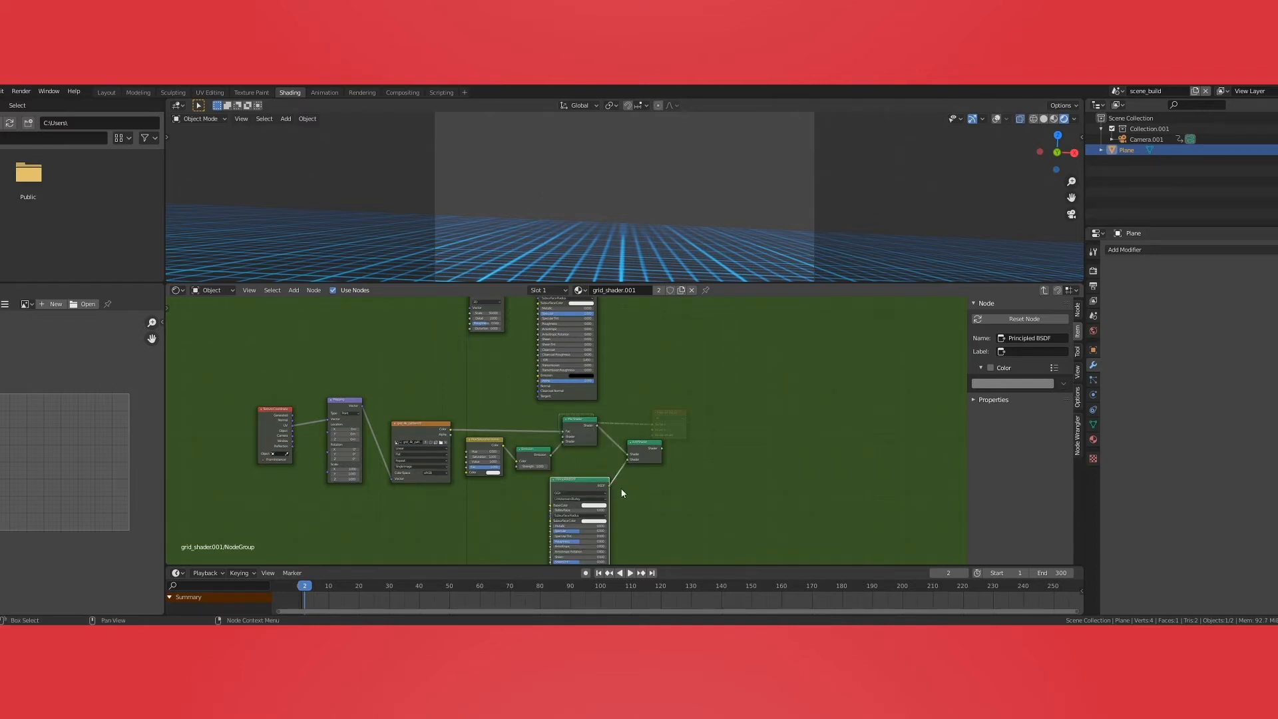
# Step: On the new Principled BSDF, set the Base Color to black, Specular to 1.000 and Roughness to 0.014
pyautogui.click(594, 505)
pyautogui.click(624, 456)
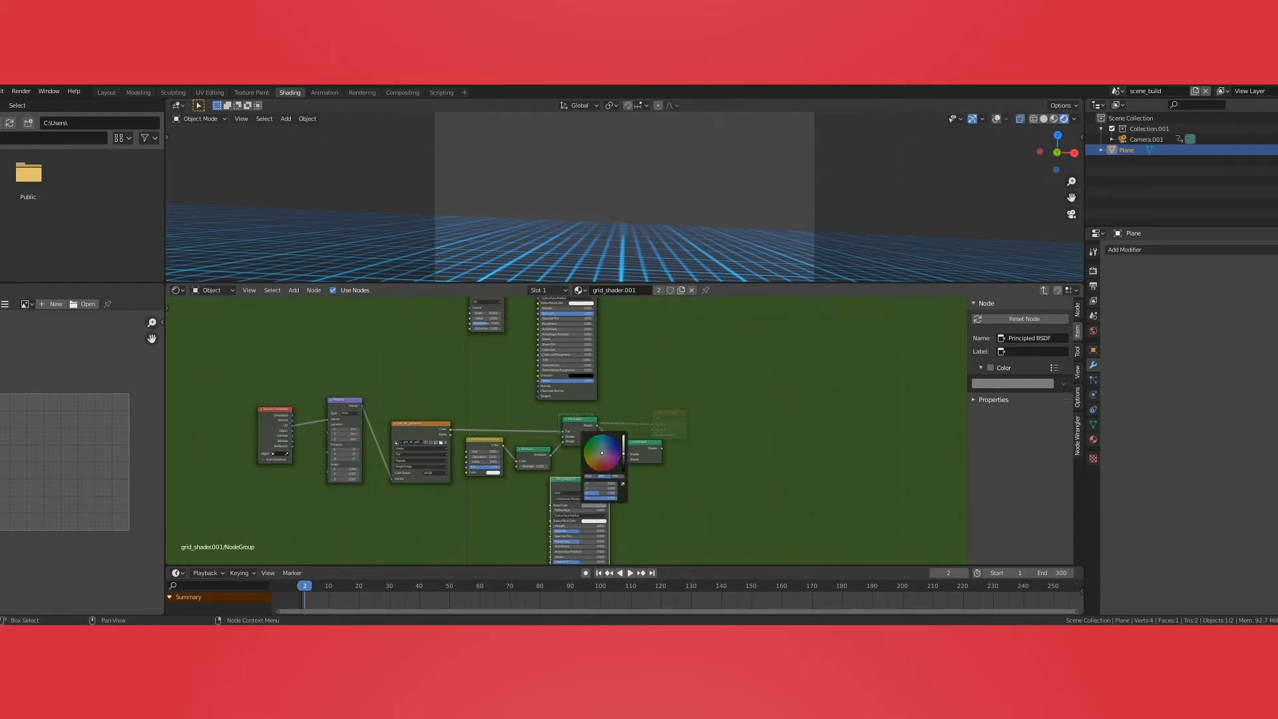
pyautogui.moveTo(623, 453); pyautogui.dragTo(624, 472)
pyautogui.moveTo(543, 483); pyautogui.dragTo(493, 504)
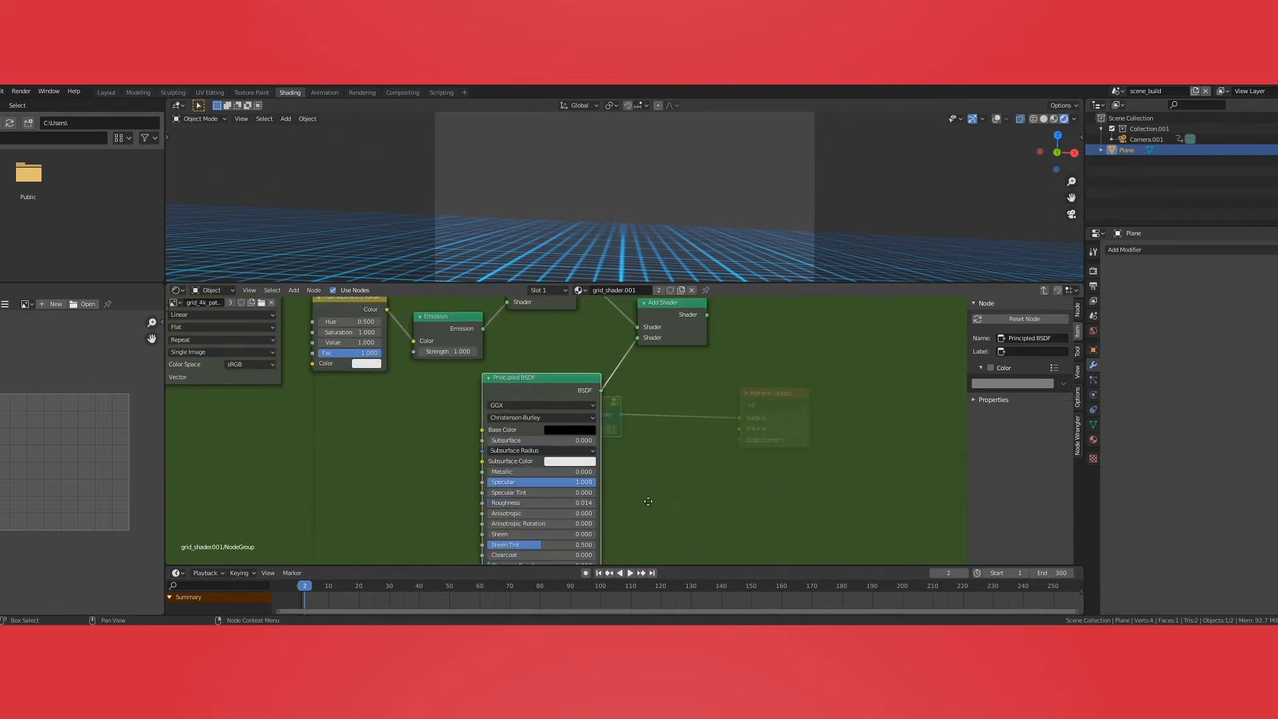
pyautogui.moveTo(649, 501); pyautogui.dragTo(633, 407, button='middle')
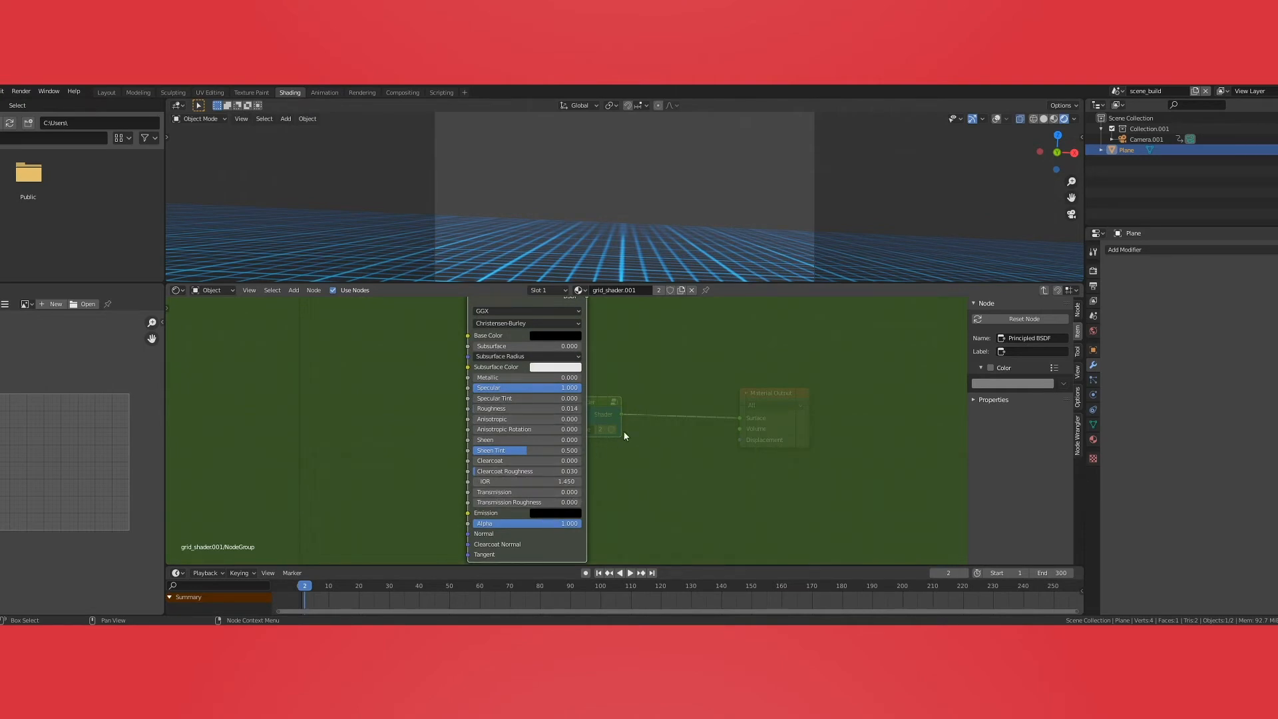
pyautogui.moveTo(624, 436); pyautogui.dragTo(637, 507, button='middle')
# Step: Move the Group Output node clear of the old network and connect the new Add Shader to it
pyautogui.scroll(-6, 643, 508)
pyautogui.moveTo(679, 393); pyautogui.dragTo(661, 516, button='middle')
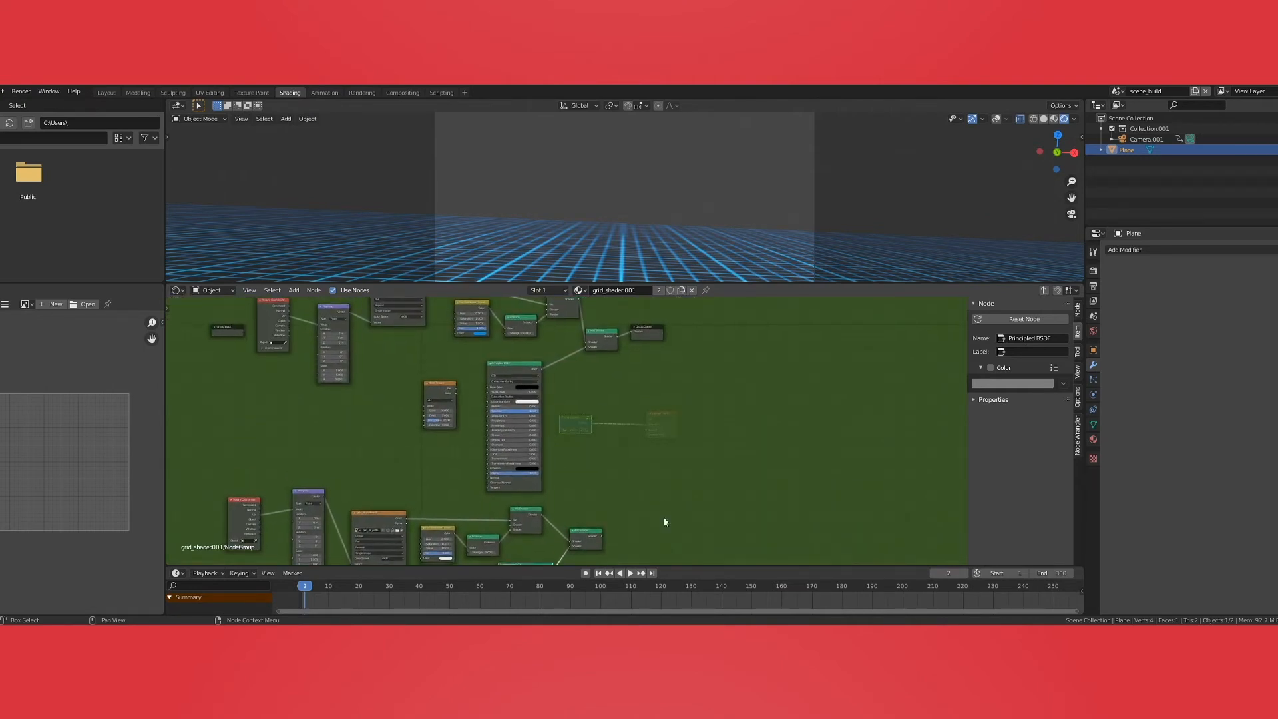
pyautogui.moveTo(594, 456); pyautogui.dragTo(577, 510, button='middle')
pyautogui.moveTo(629, 378); pyautogui.dragTo(660, 430)
pyautogui.moveTo(641, 450); pyautogui.dragTo(635, 377, button='middle')
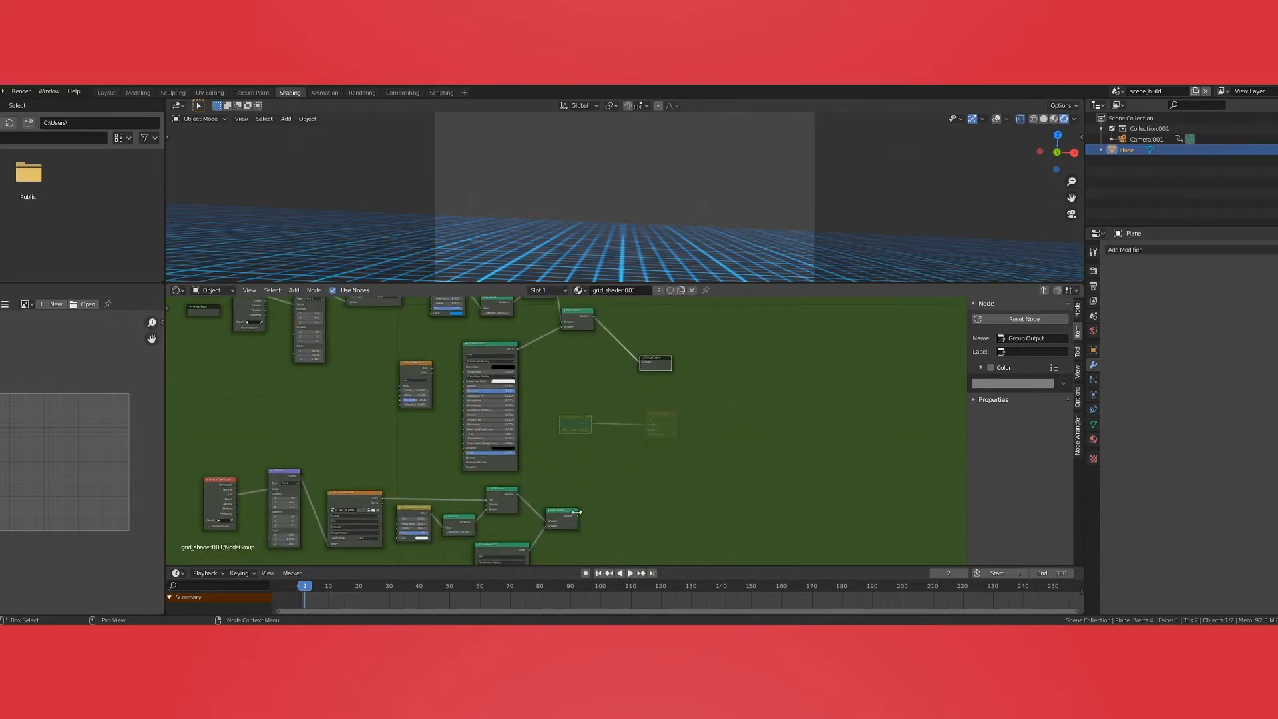
pyautogui.moveTo(577, 514); pyautogui.dragTo(640, 363)
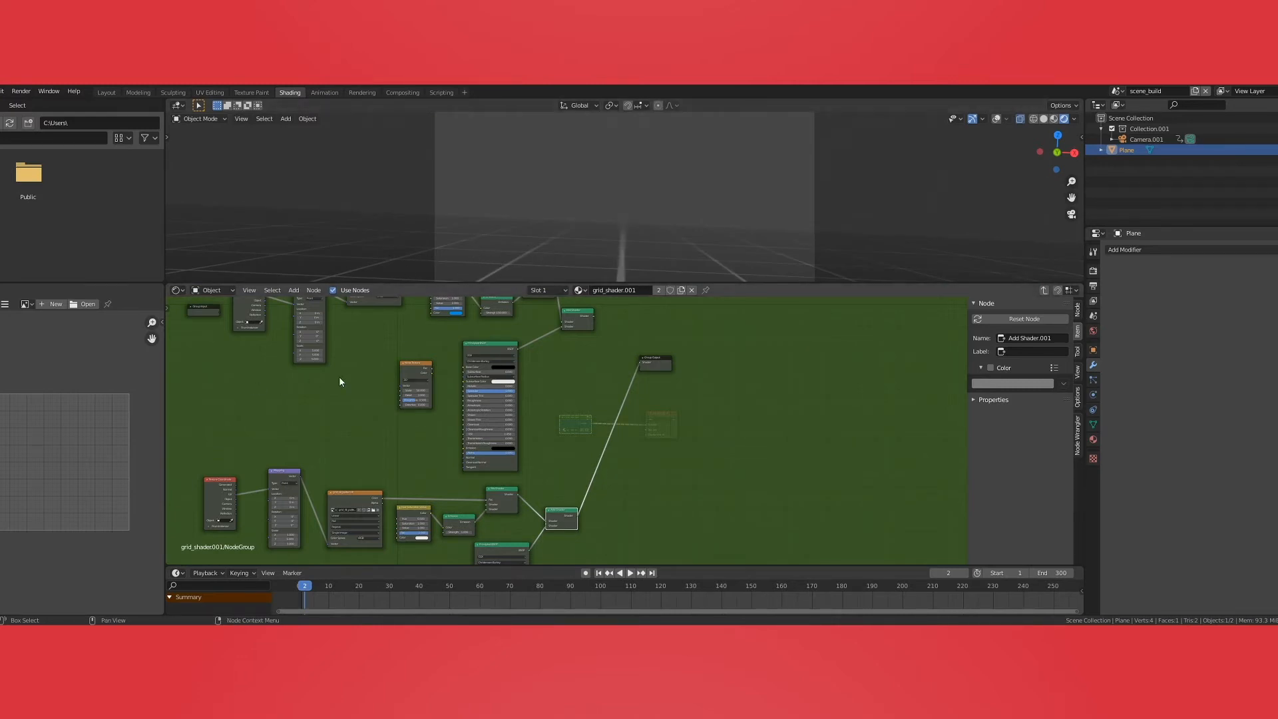
# Step: Set the new Mapping node's X, Y and Z scale to 10
pyautogui.moveTo(339, 380); pyautogui.dragTo(537, 385, button='middle')
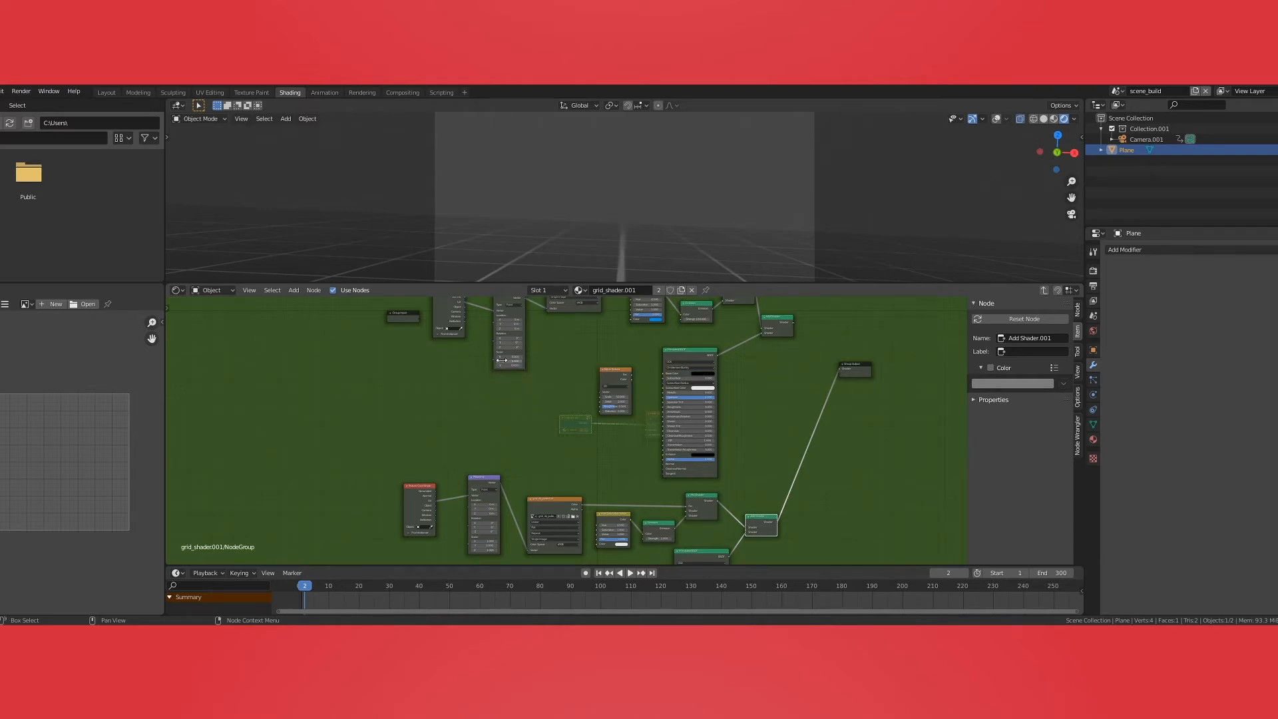
pyautogui.scroll(4, 502, 410)
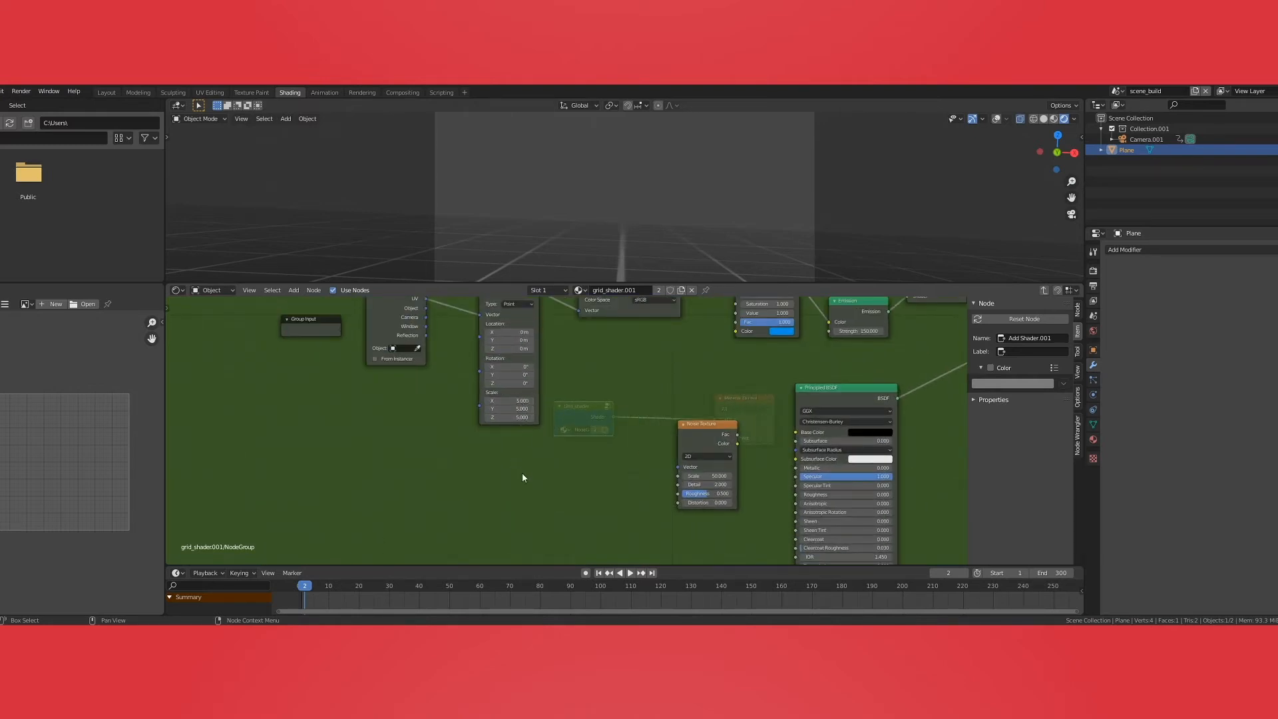
pyautogui.moveTo(525, 480)
pyautogui.mouseDown(button='middle')
pyautogui.moveTo(546, 335)
pyautogui.moveTo(546, 351)
pyautogui.mouseUp(button='middle')
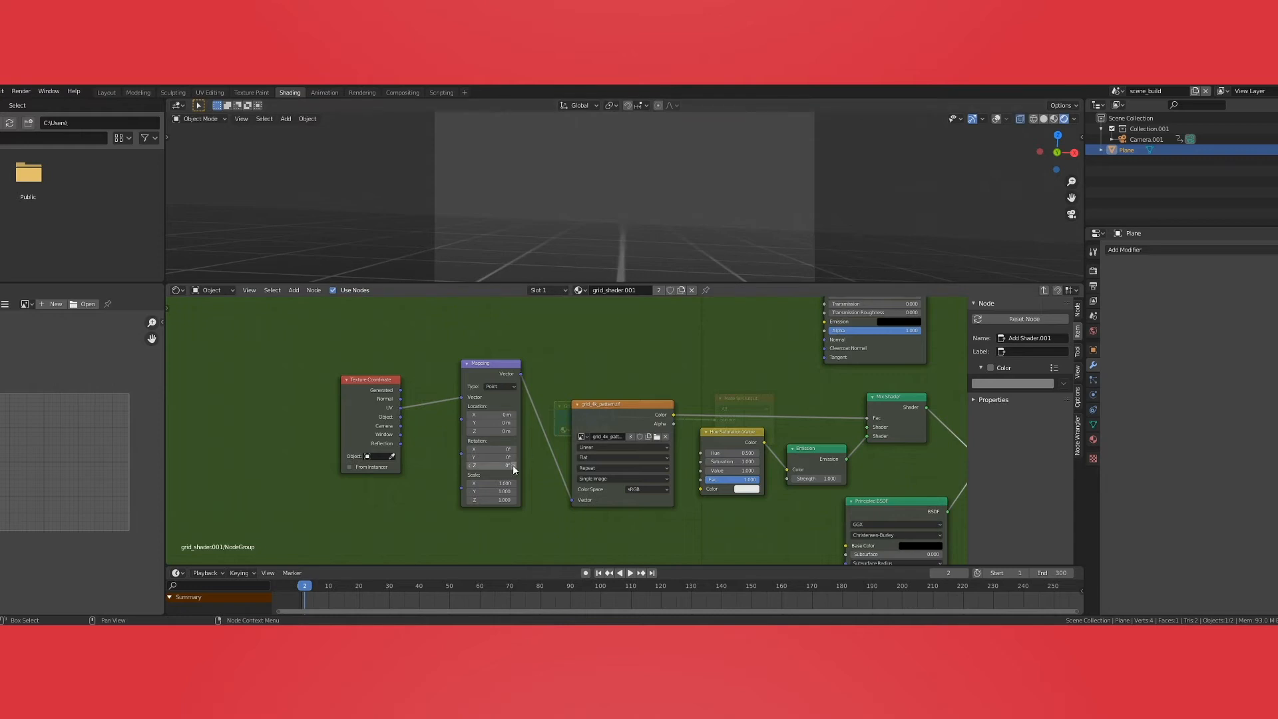
pyautogui.click(505, 483)
pyautogui.write('10')
pyautogui.press('Tab')
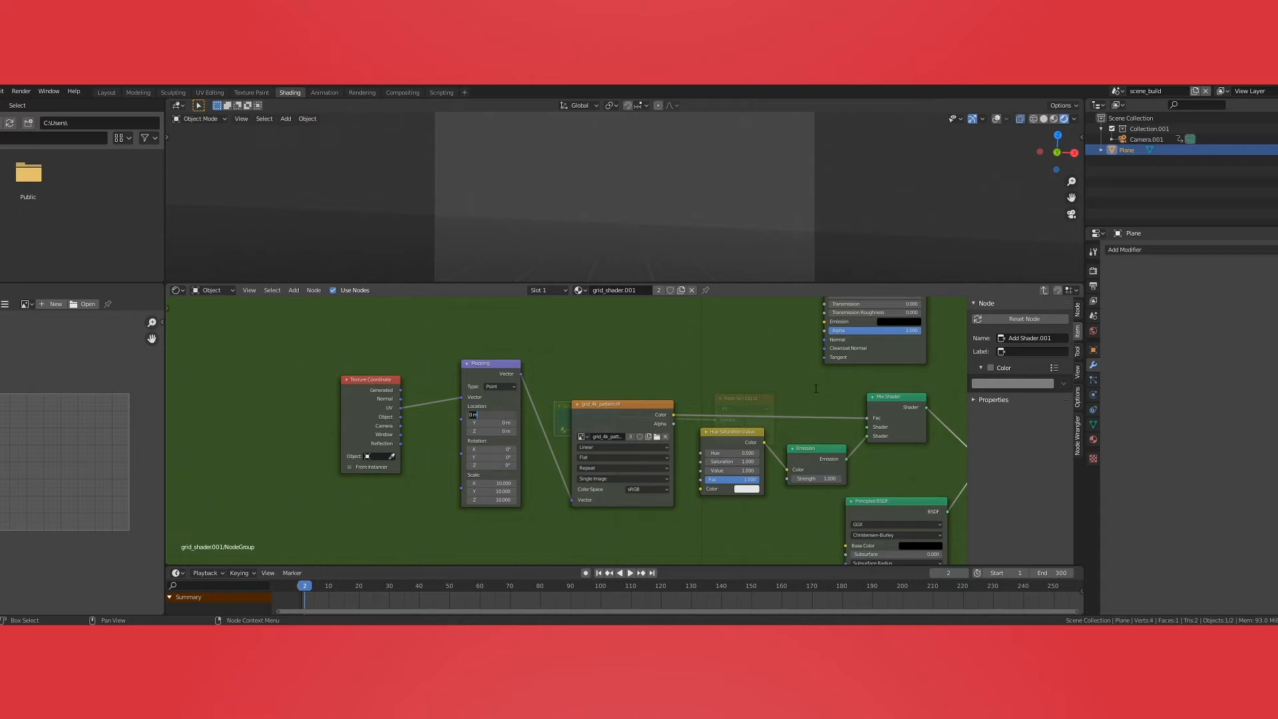
pyautogui.click(797, 418)
# Step: Set the new Hue Saturation Value node's color to red and the Emission strength to 50
pyautogui.moveTo(797, 421); pyautogui.dragTo(730, 386, button='middle')
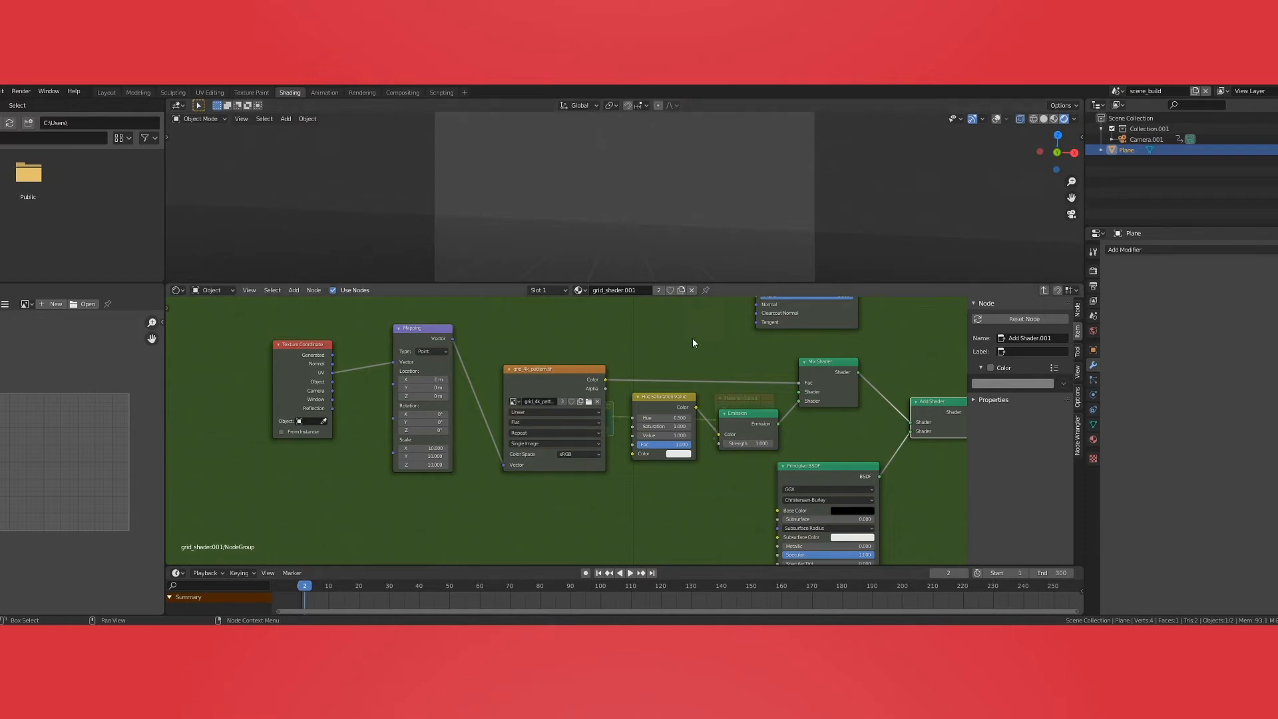
pyautogui.click(674, 452)
pyautogui.click(710, 394)
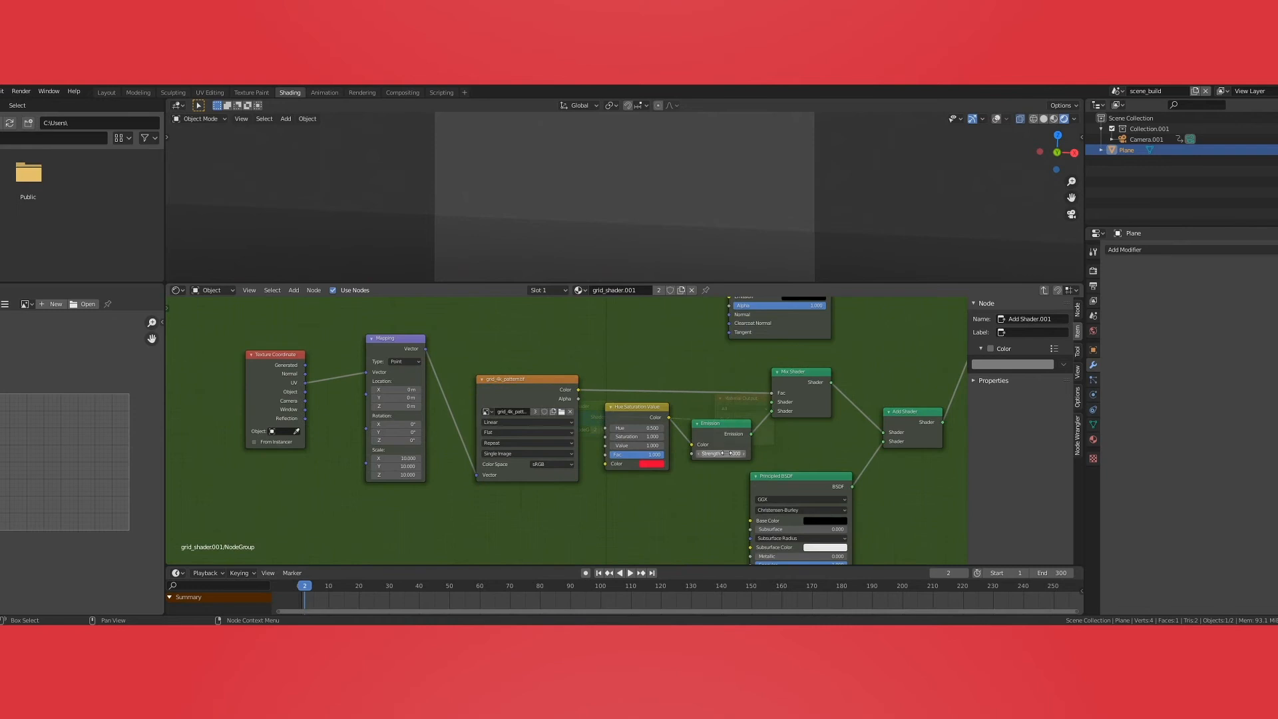
pyautogui.click(727, 453)
pyautogui.write('50')
pyautogui.press('Return')
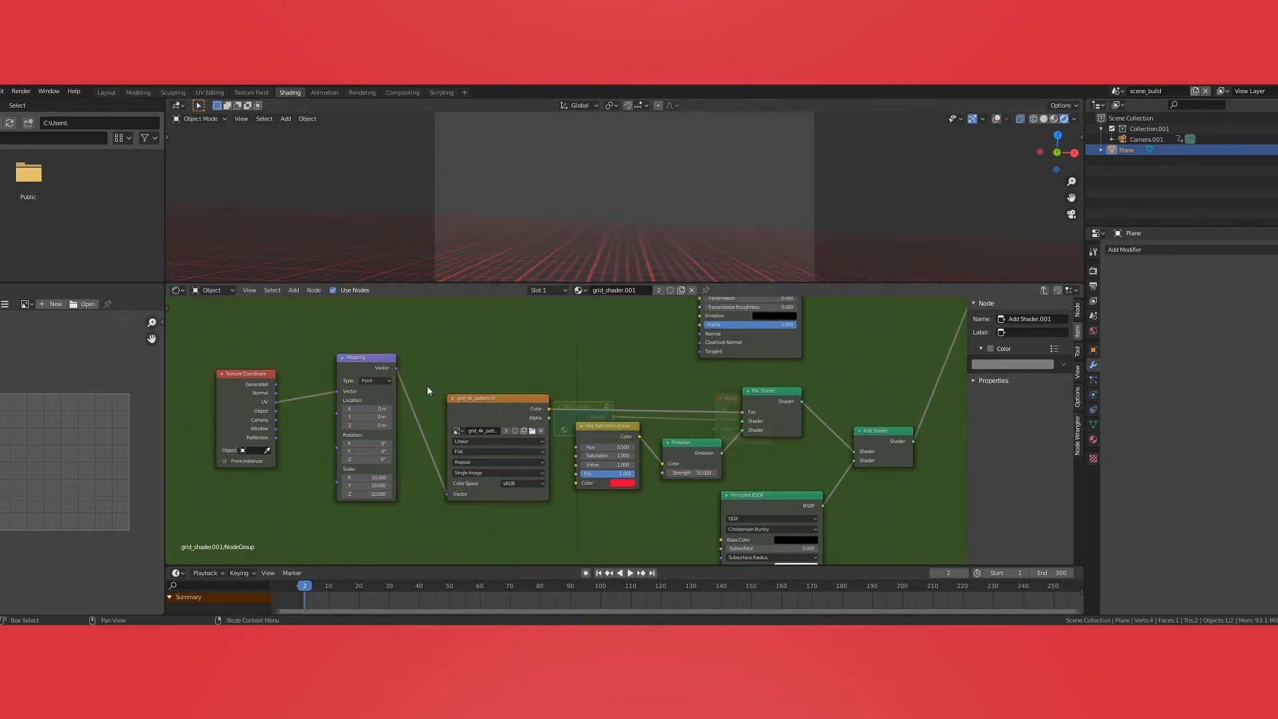
# Step: Set the new Mapping node's X, Y and Z scale to 5
pyautogui.click(380, 478)
pyautogui.write('5')
pyautogui.press('Tab')
pyautogui.write('5')
pyautogui.press('Tab')
pyautogui.write('5')
pyautogui.press('Tab')
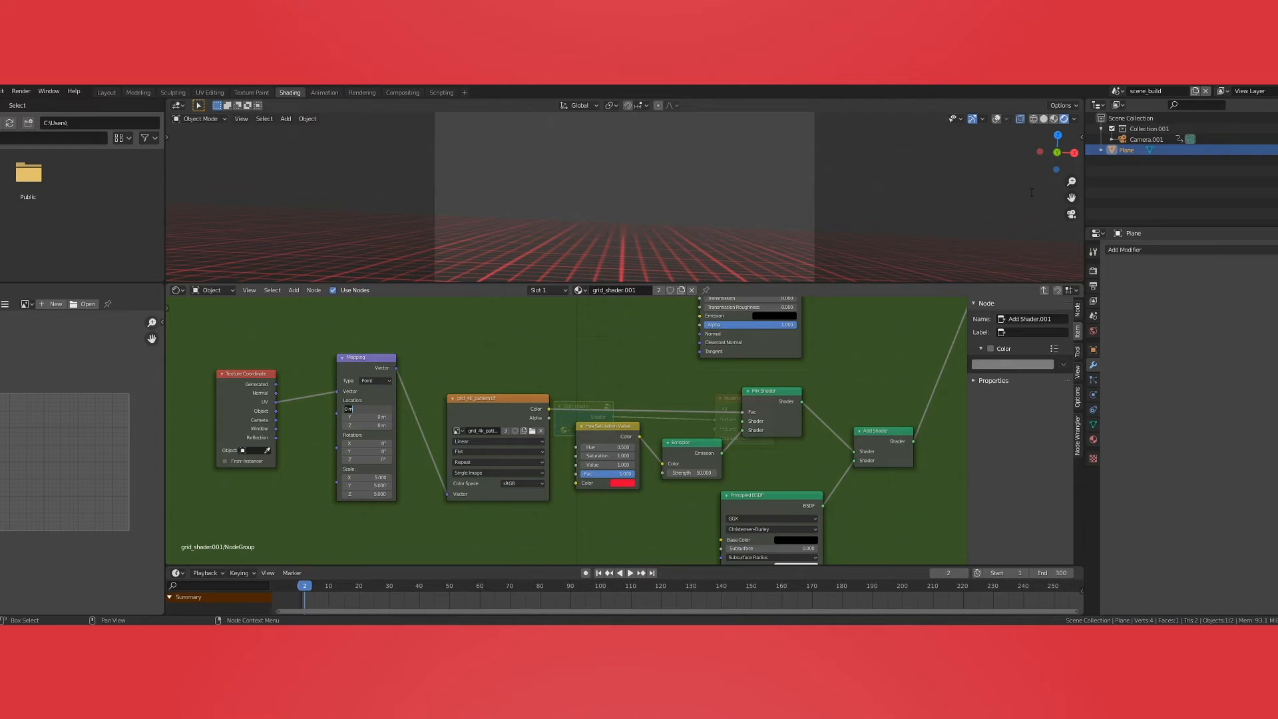
pyautogui.write('n')
pyautogui.click(1031, 192)
pyautogui.press('n')
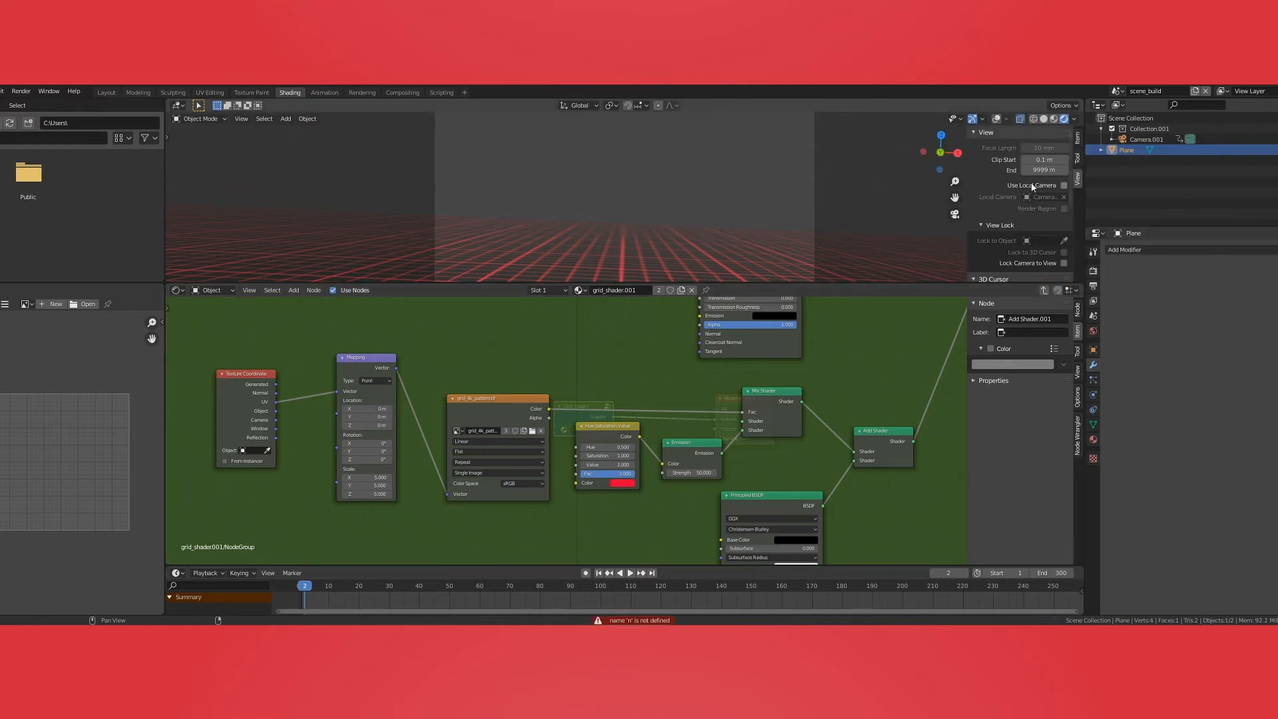
pyautogui.press('n')
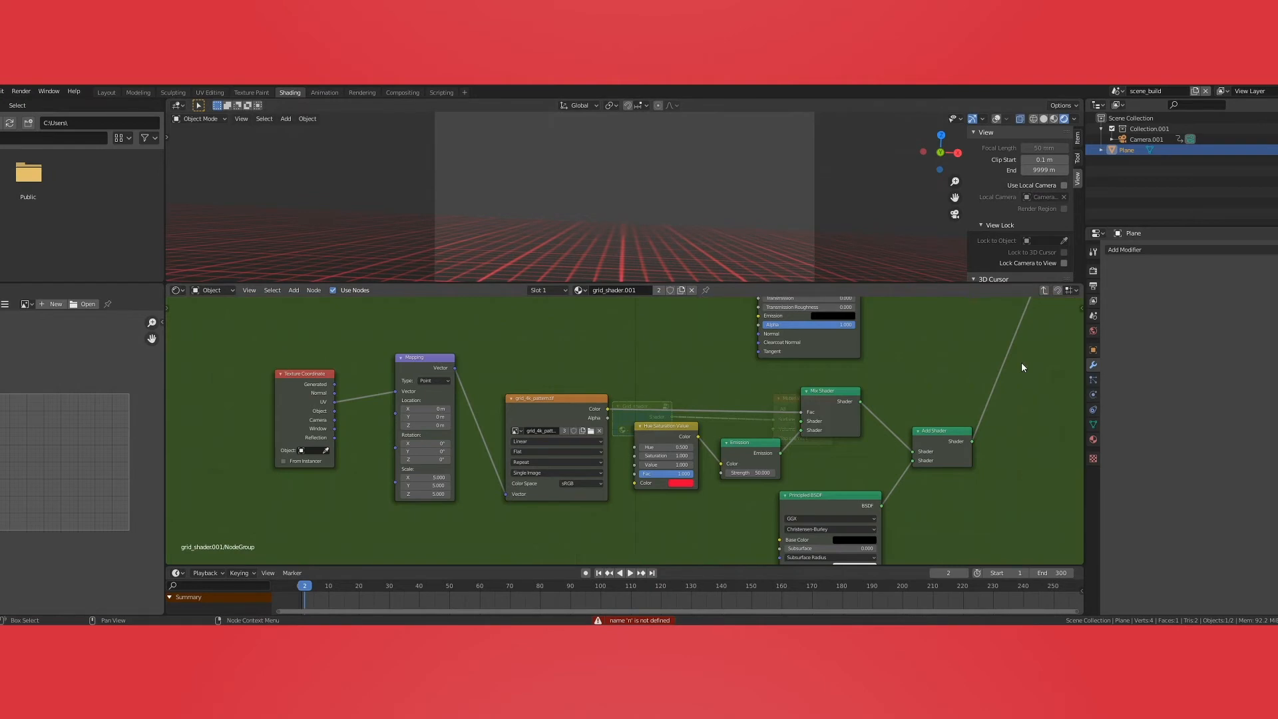
pyautogui.press('n')
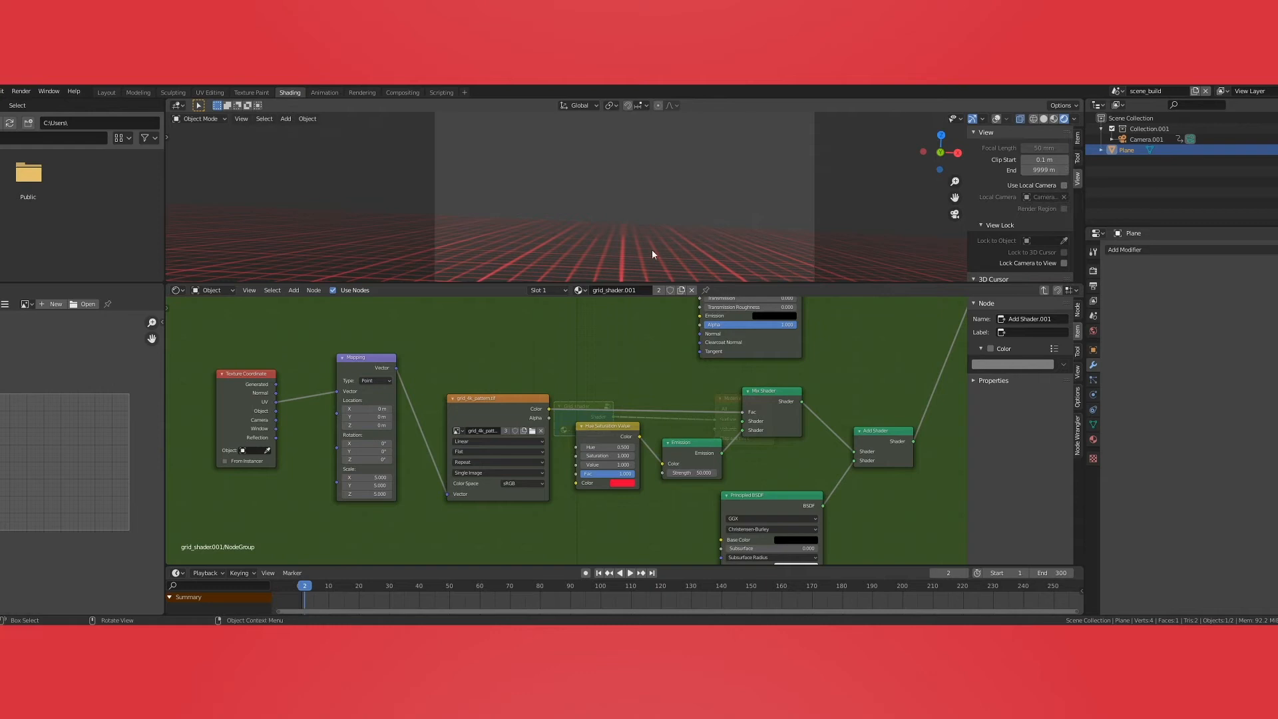
pyautogui.press('n')
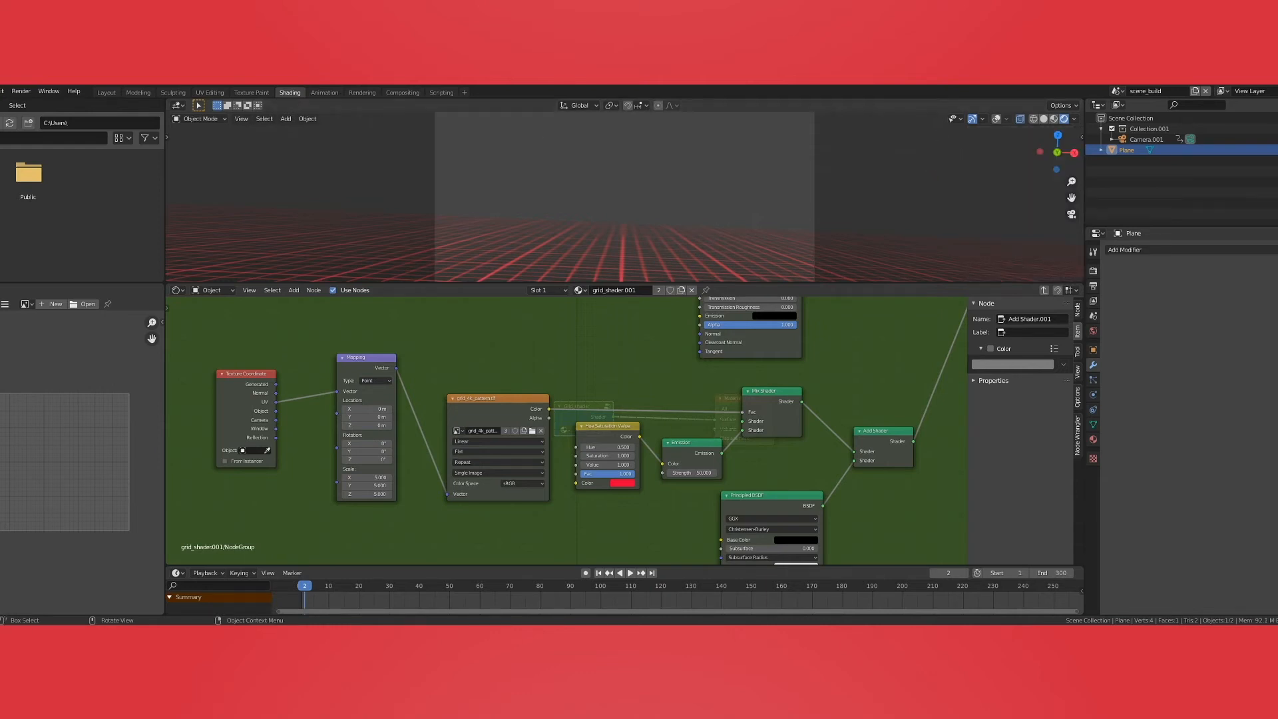
# Step: Return to the Layout workspace and add a second plane mesh to the scene
pyautogui.click(106, 93)
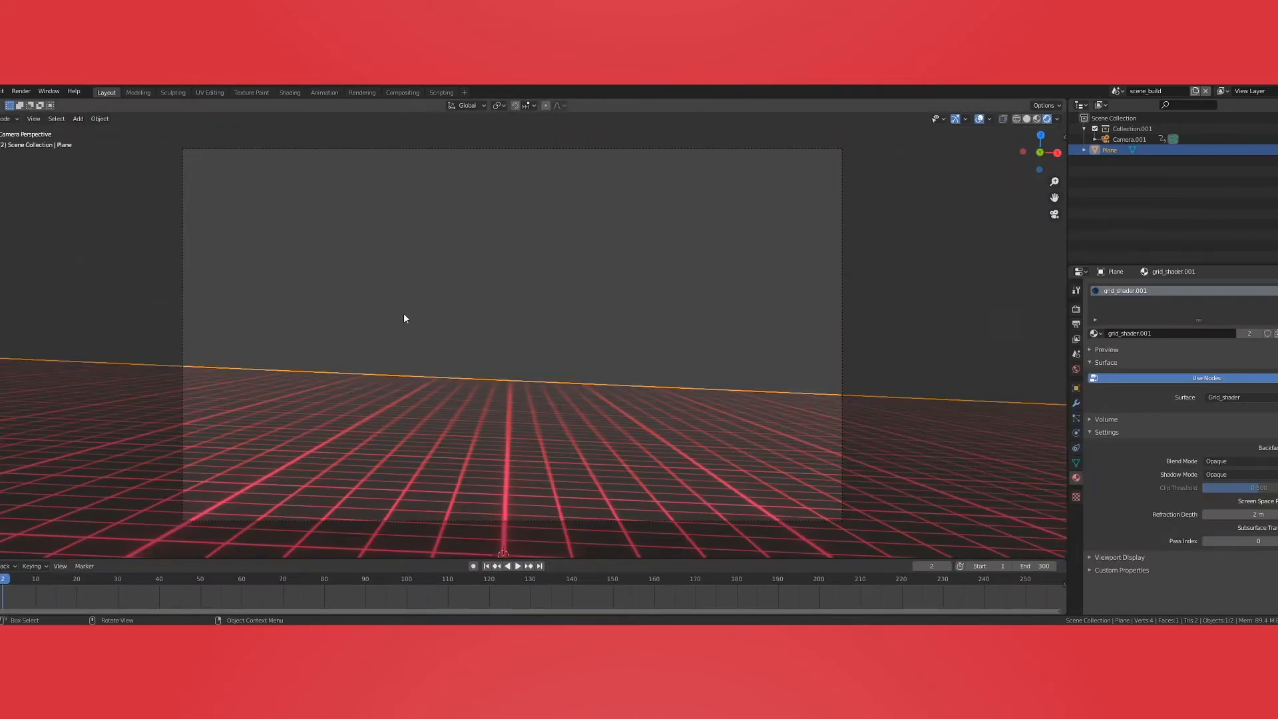
pyautogui.click(78, 118)
pyautogui.moveTo(92, 133)
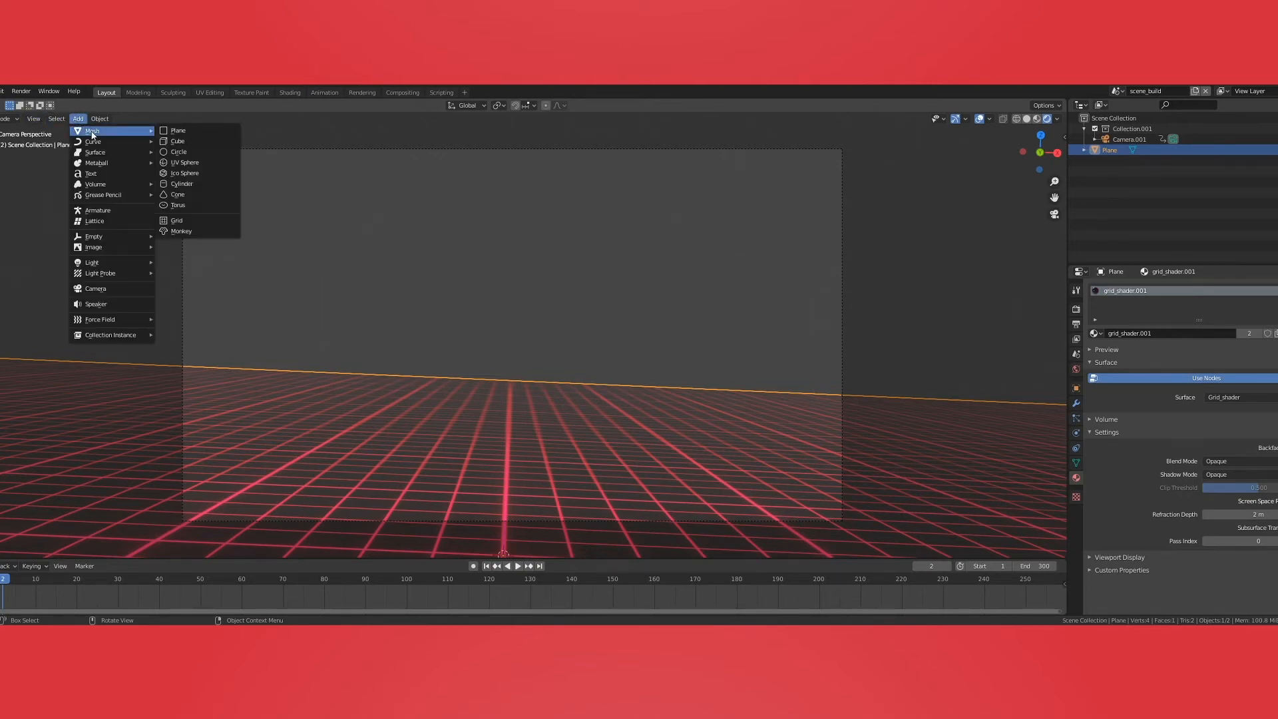
pyautogui.click(183, 132)
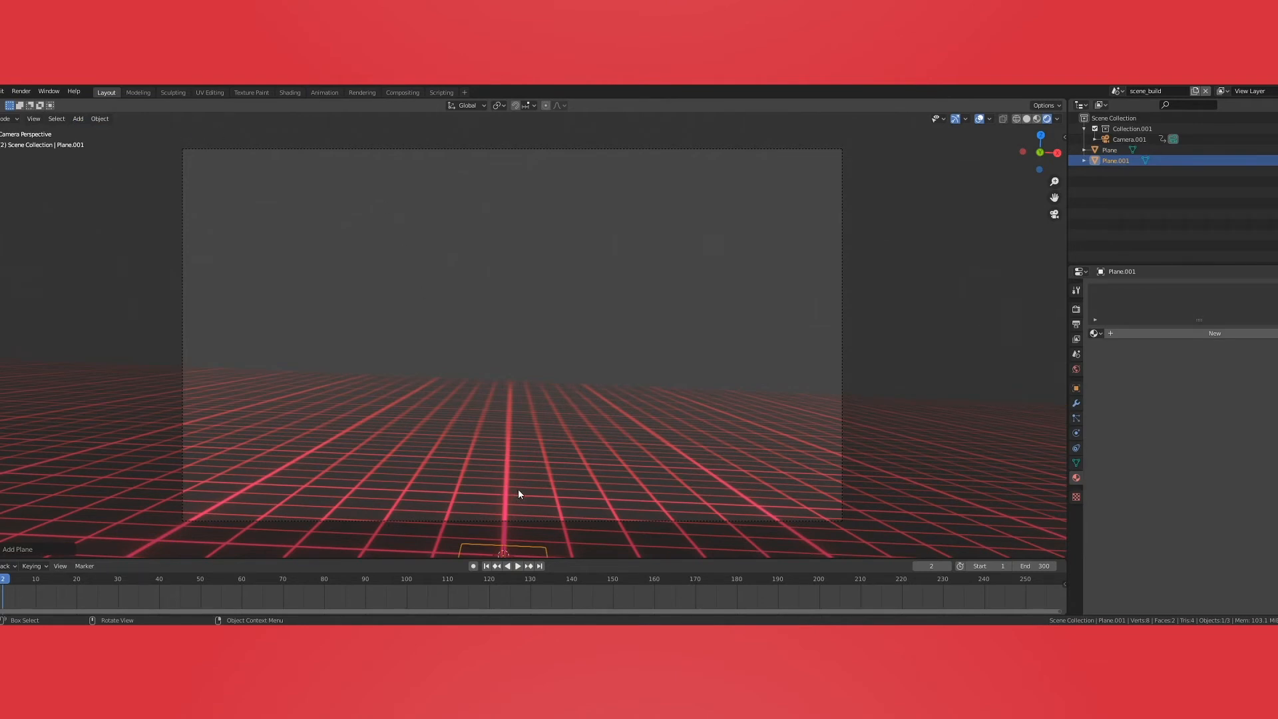
# Step: Scale the second plane up so it spans most of the camera frame's width over the near grid floor
pyautogui.press('s')
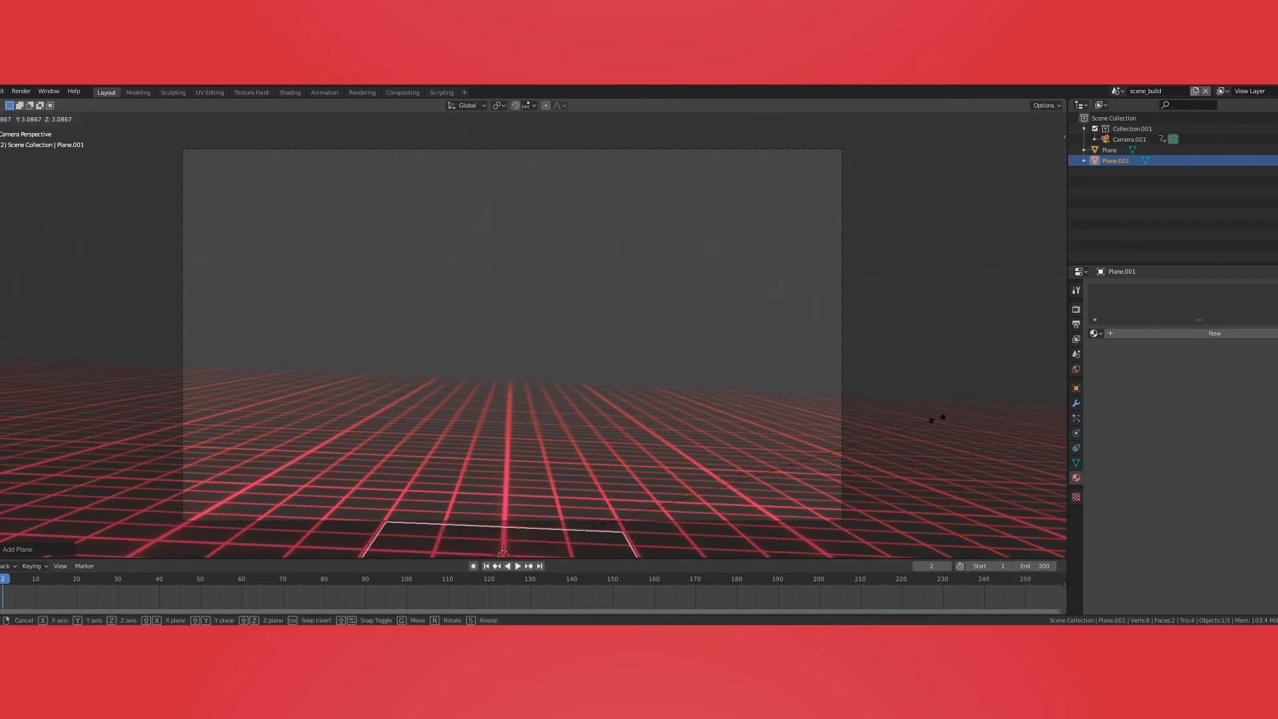
pyautogui.click(932, 416)
pyautogui.press('s')
pyautogui.click(925, 403)
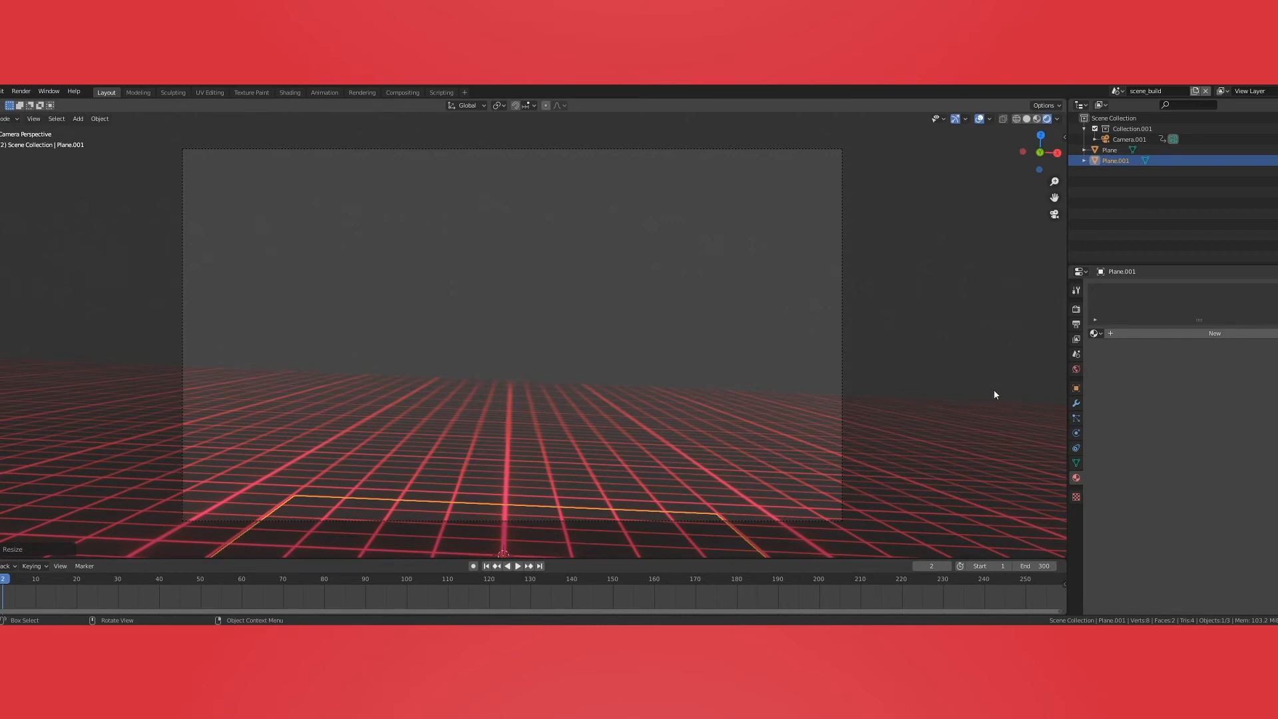
# Step: Set the second plane's X, Y and Z scale to 15 in its object properties
pyautogui.click(1076, 389)
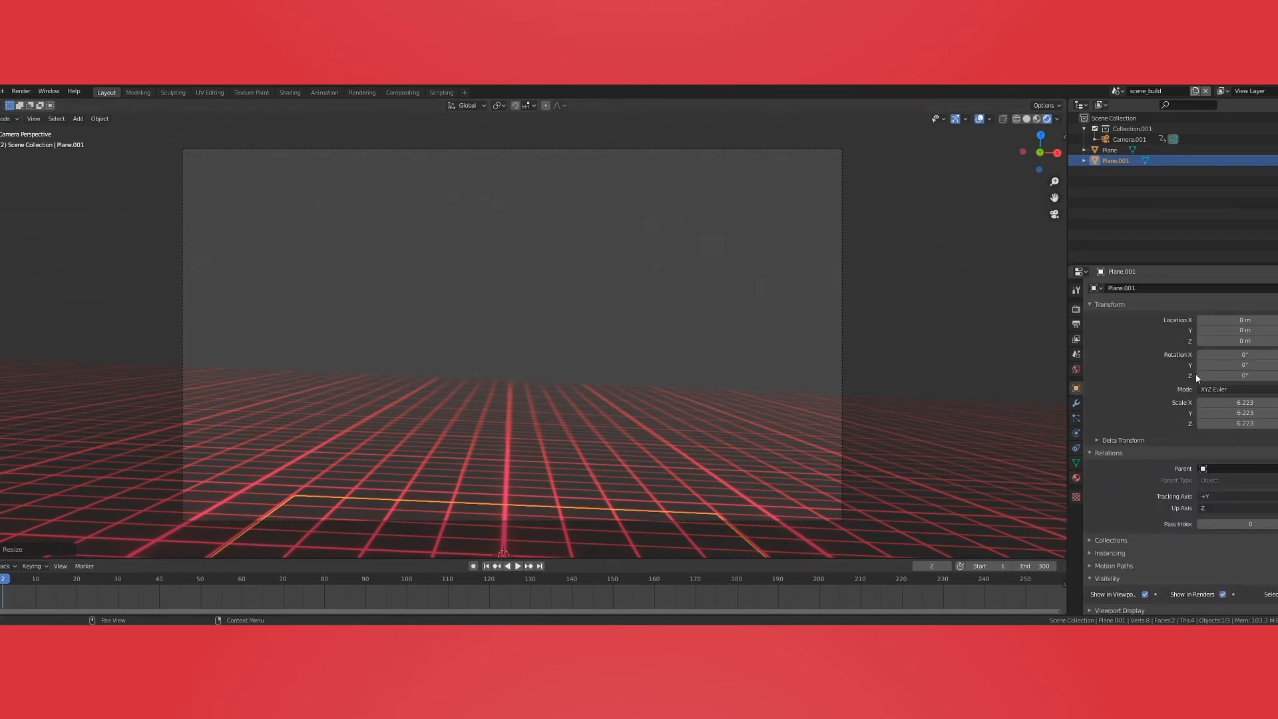
pyautogui.click(1240, 402)
pyautogui.write('15')
pyautogui.press('Tab')
pyautogui.write('15')
pyautogui.press('Tab')
pyautogui.write('15')
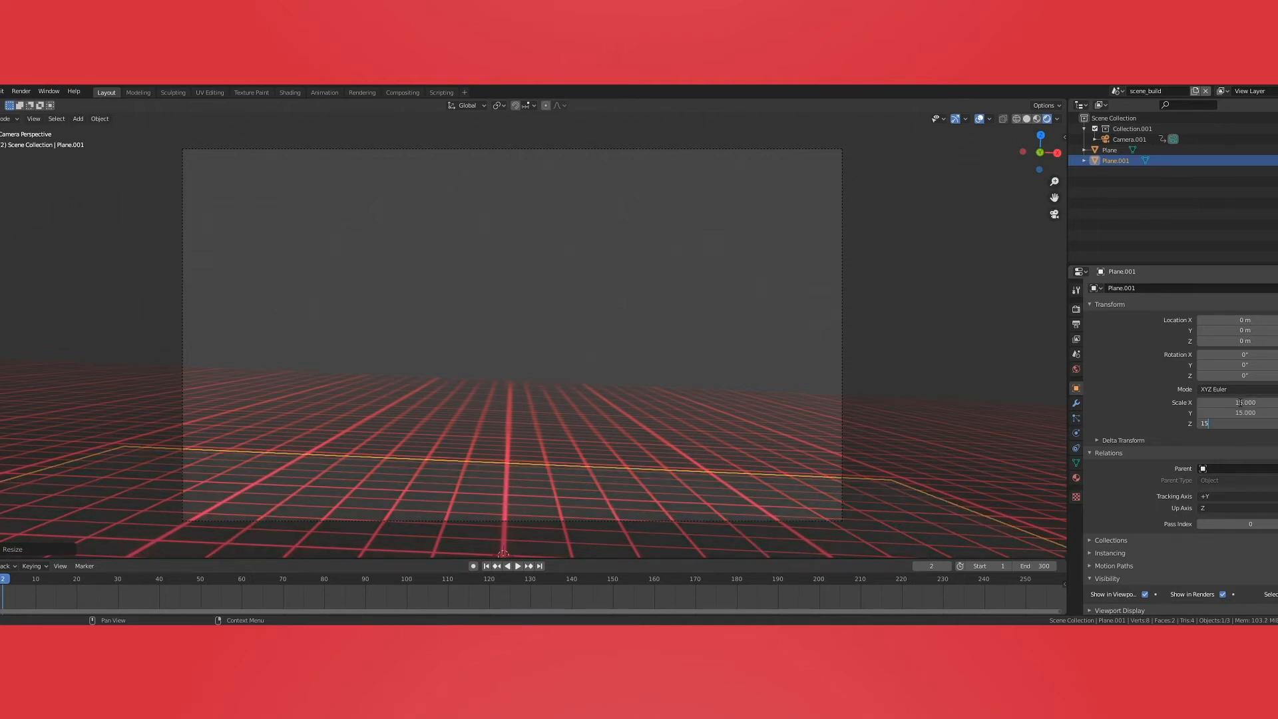
pyautogui.press('Return')
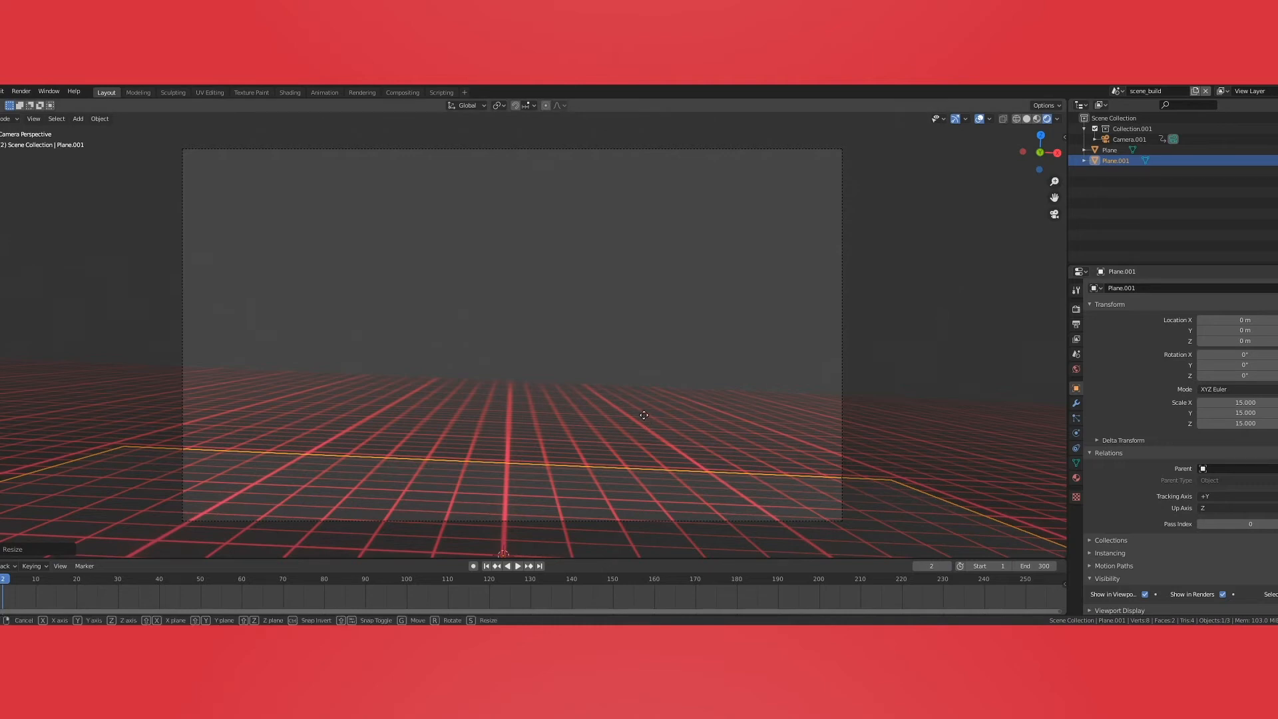
# Step: Move the second plane back along Y to about 78 m and rotate it 90° around the X axis
pyautogui.press('g')
pyautogui.press('y')
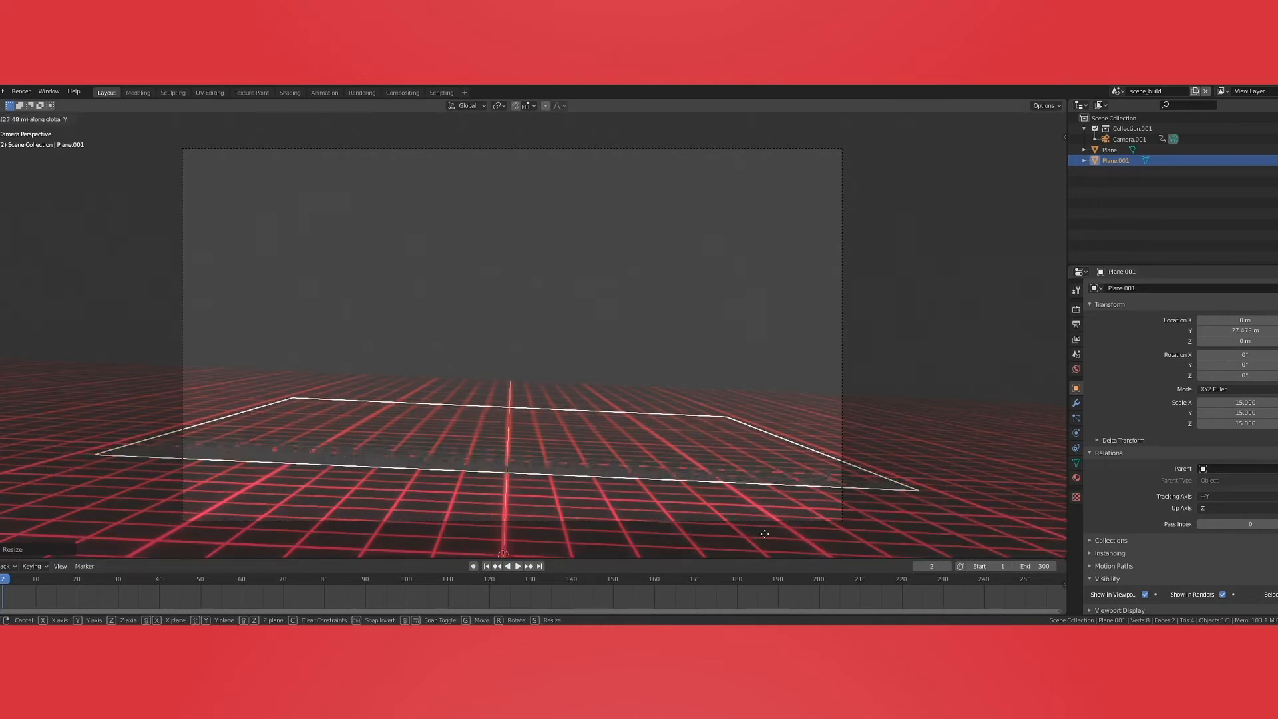
pyautogui.click(921, 166)
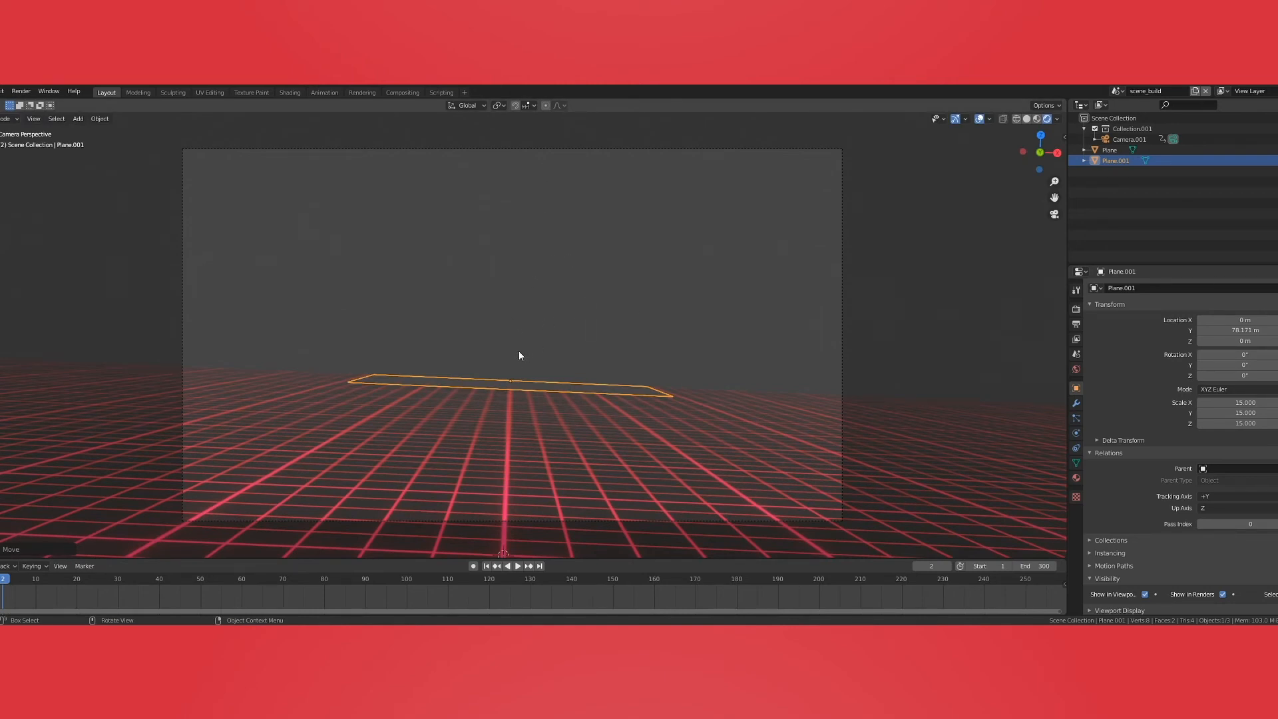
pyautogui.press('r')
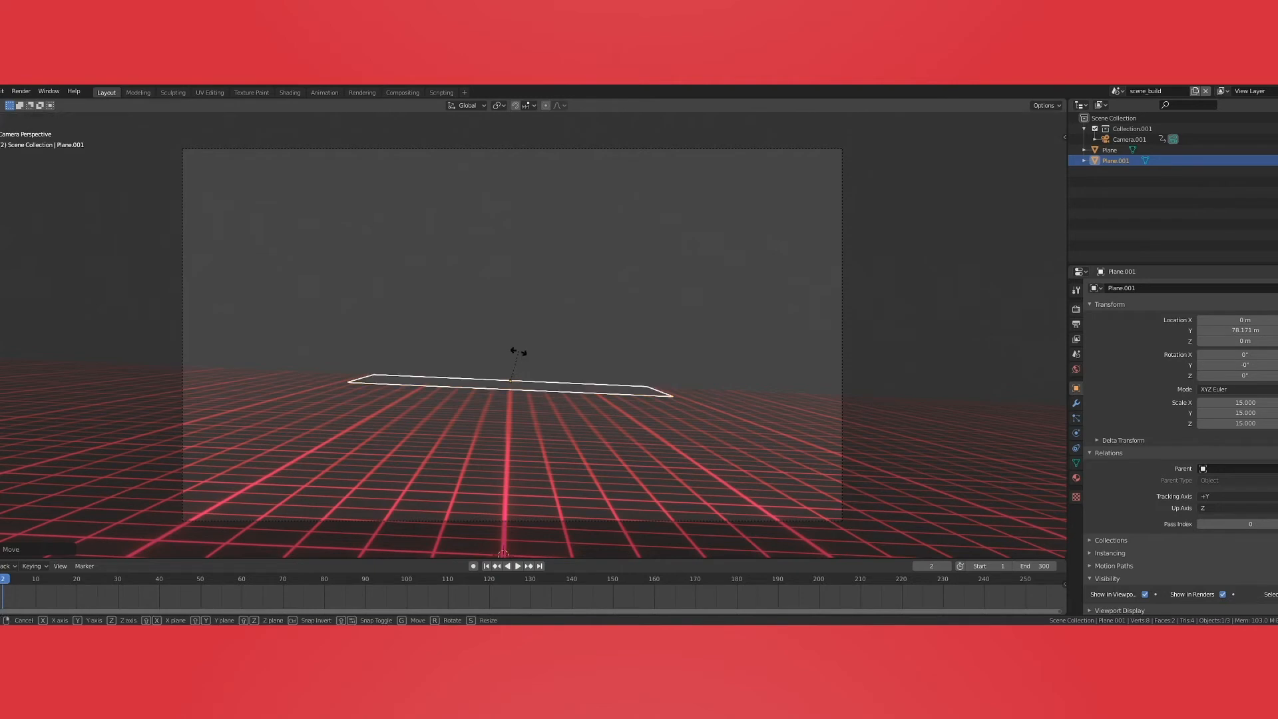
pyautogui.press('x')
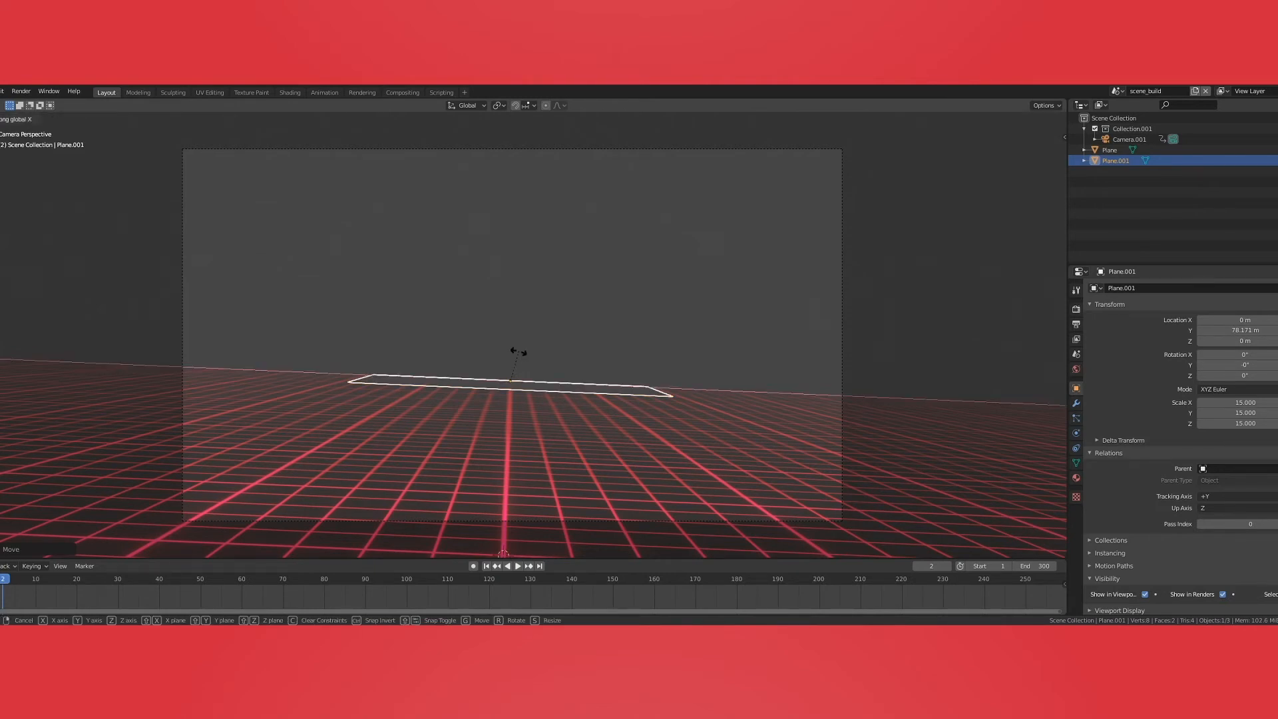
pyautogui.write('90° al')
pyautogui.press('Return')
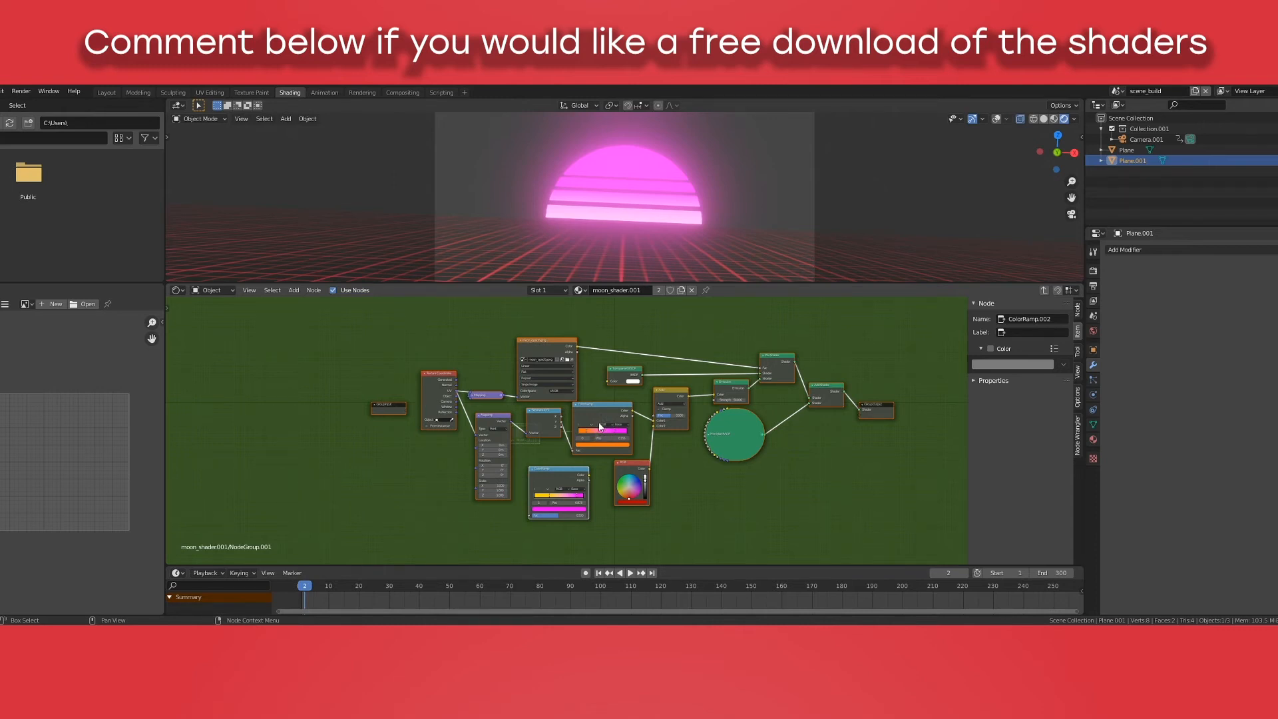
# Step: In the moon shader's upper ColorRamp, recolor the orange stop to yellow and shift it to position 0.641
pyautogui.scroll(-2, 592, 436)
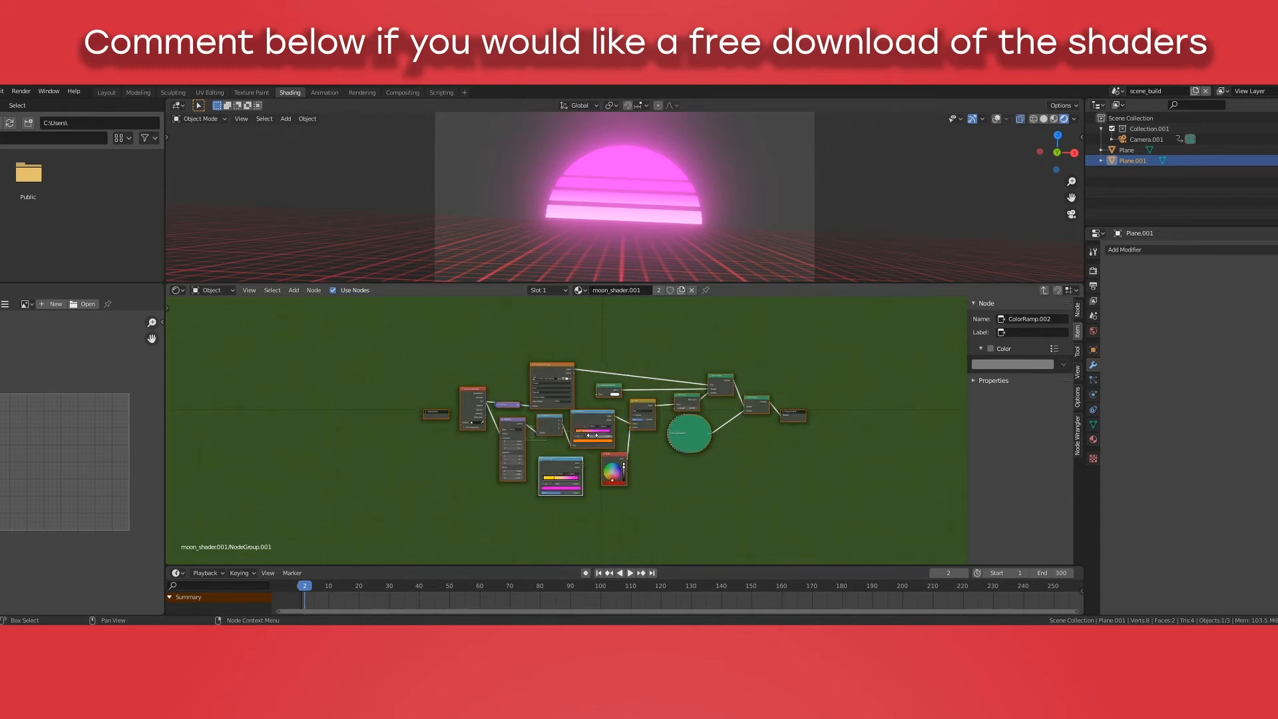
pyautogui.scroll(4, 598, 440)
pyautogui.scroll(2, 598, 439)
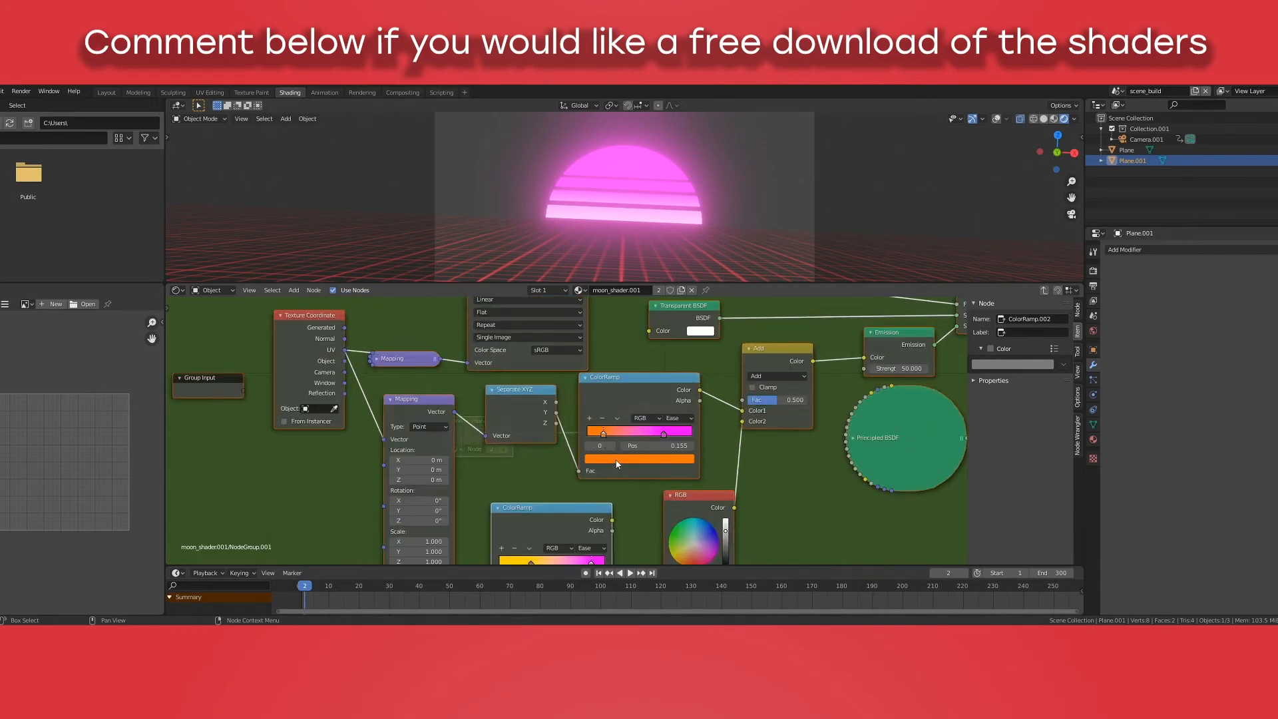
pyautogui.click(615, 460)
pyautogui.moveTo(611, 413); pyautogui.dragTo(618, 413)
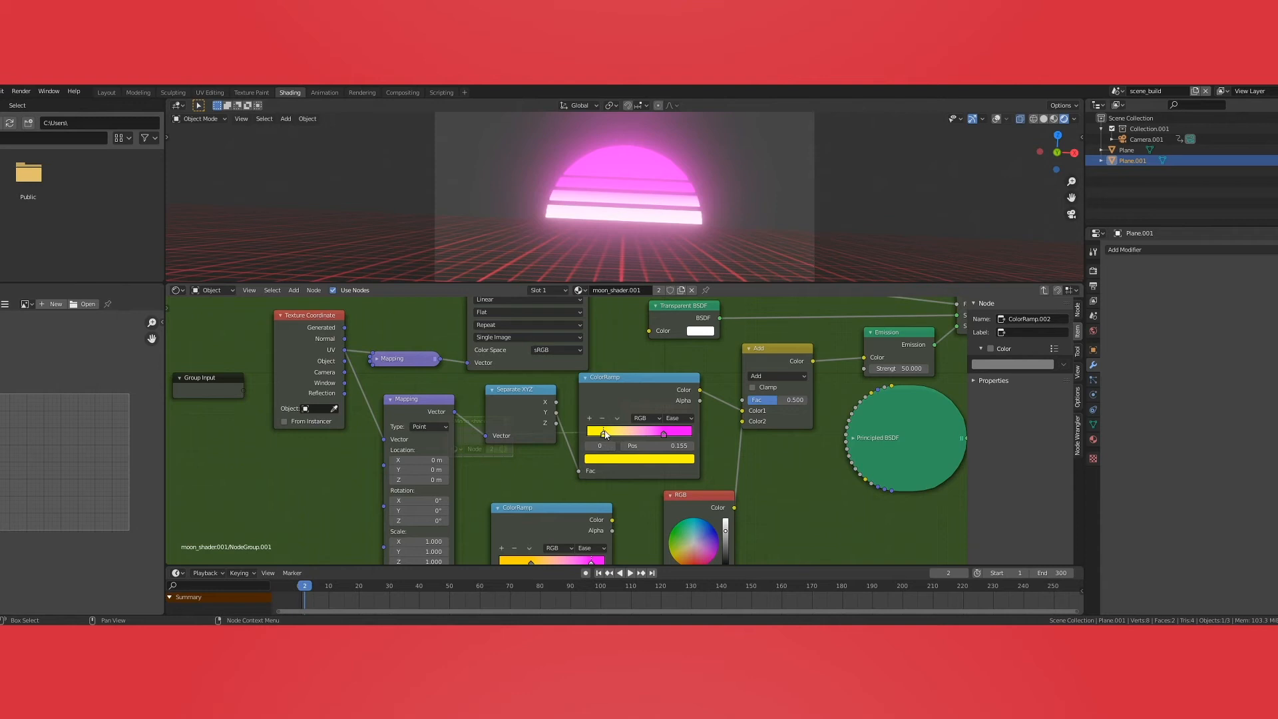
pyautogui.moveTo(604, 434); pyautogui.dragTo(655, 433)
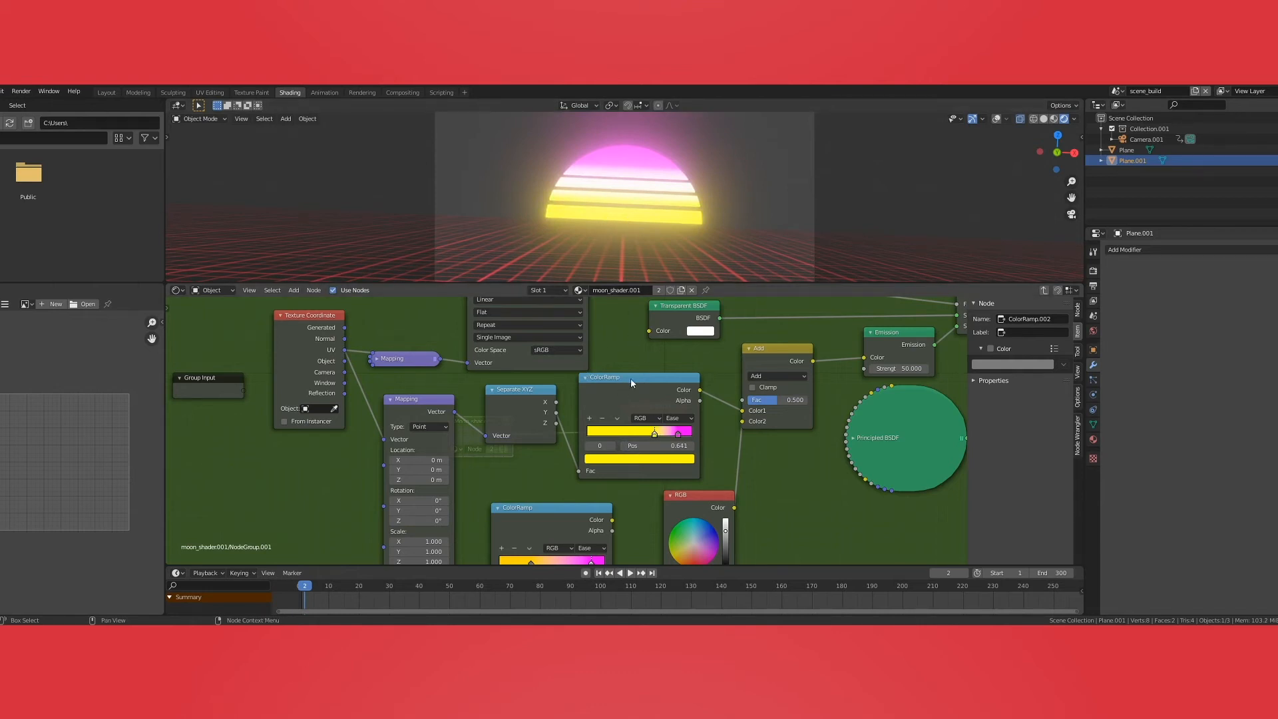
# Step: Change the moon shader's RGB node color and set the Add node's factor to 0
pyautogui.click(524, 397)
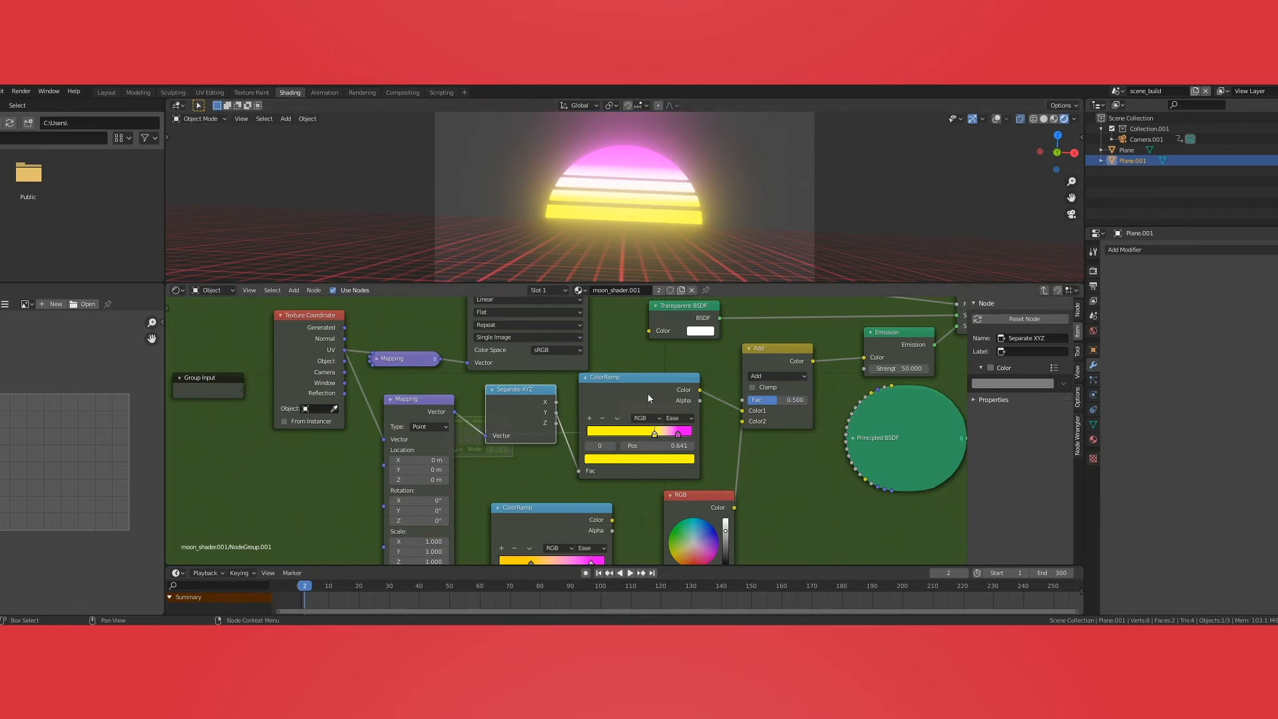
pyautogui.moveTo(644, 390); pyautogui.dragTo(585, 339, button='middle')
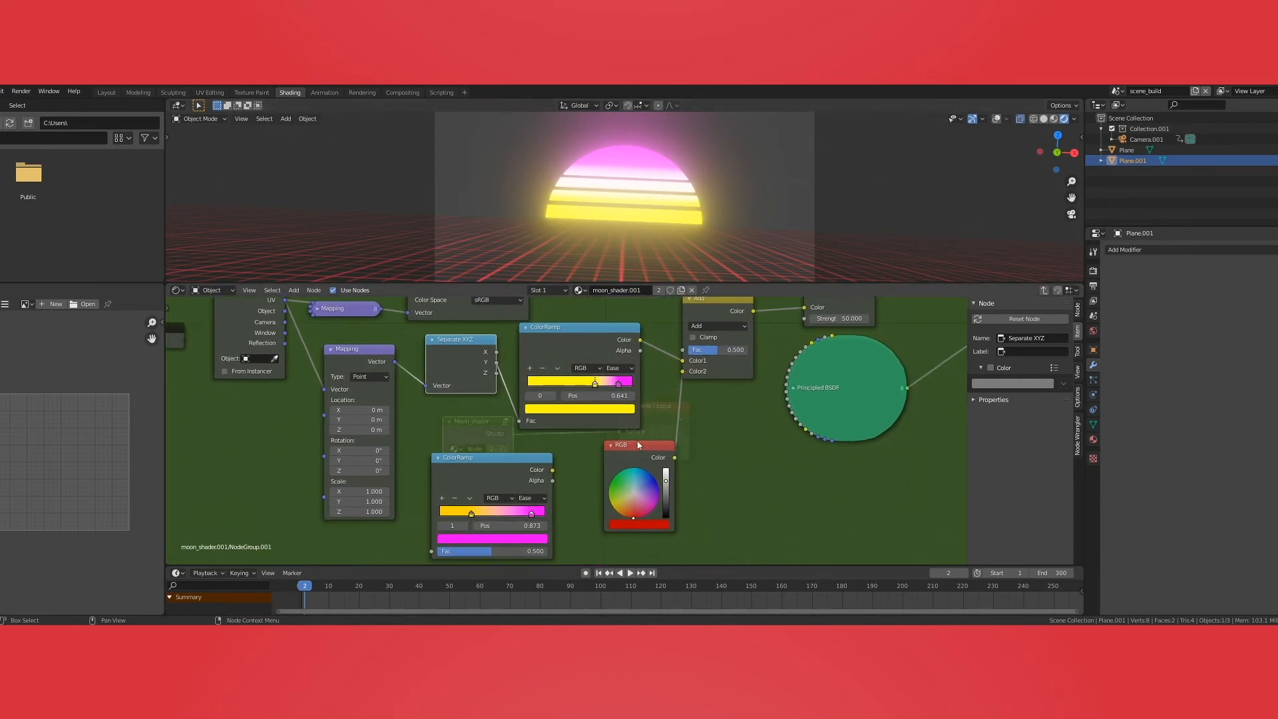
pyautogui.moveTo(643, 513)
pyautogui.mouseDown()
pyautogui.moveTo(646, 470)
pyautogui.moveTo(623, 486)
pyautogui.mouseUp()
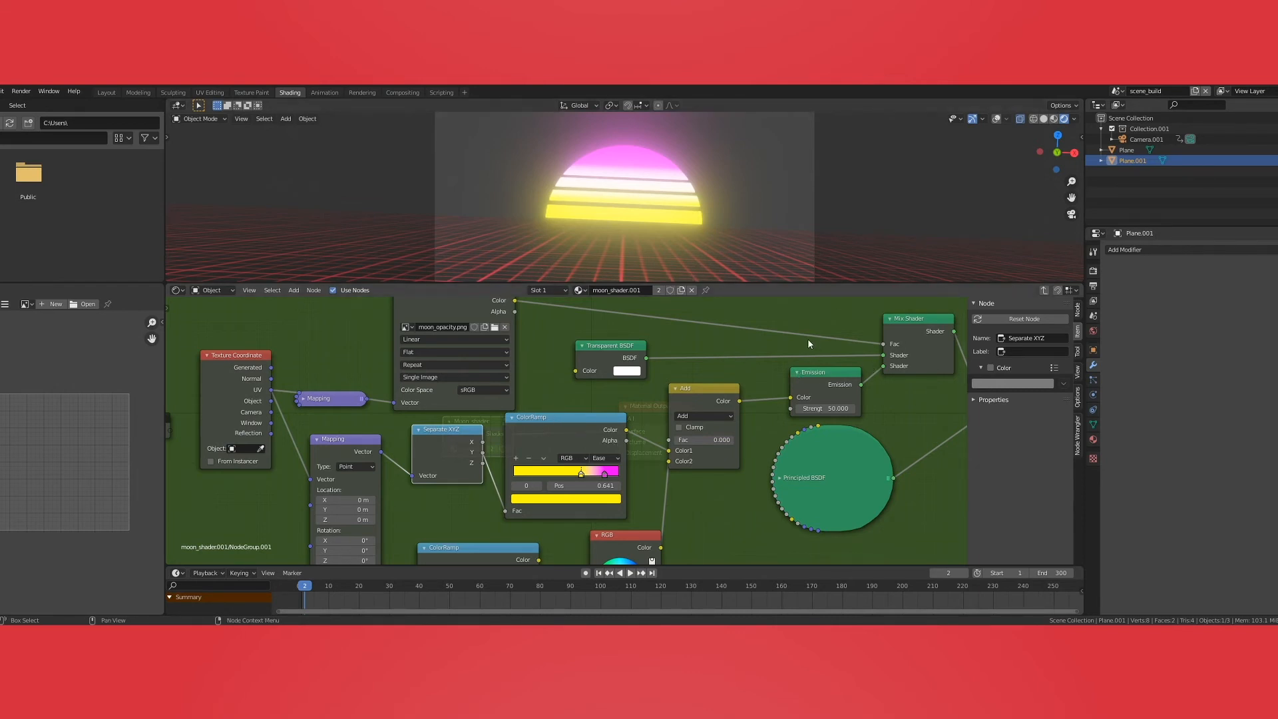
# Step: Try the Opaque blend mode on the moon material and restore it to Alpha Blend
pyautogui.moveTo(808, 338); pyautogui.dragTo(812, 413, button='middle')
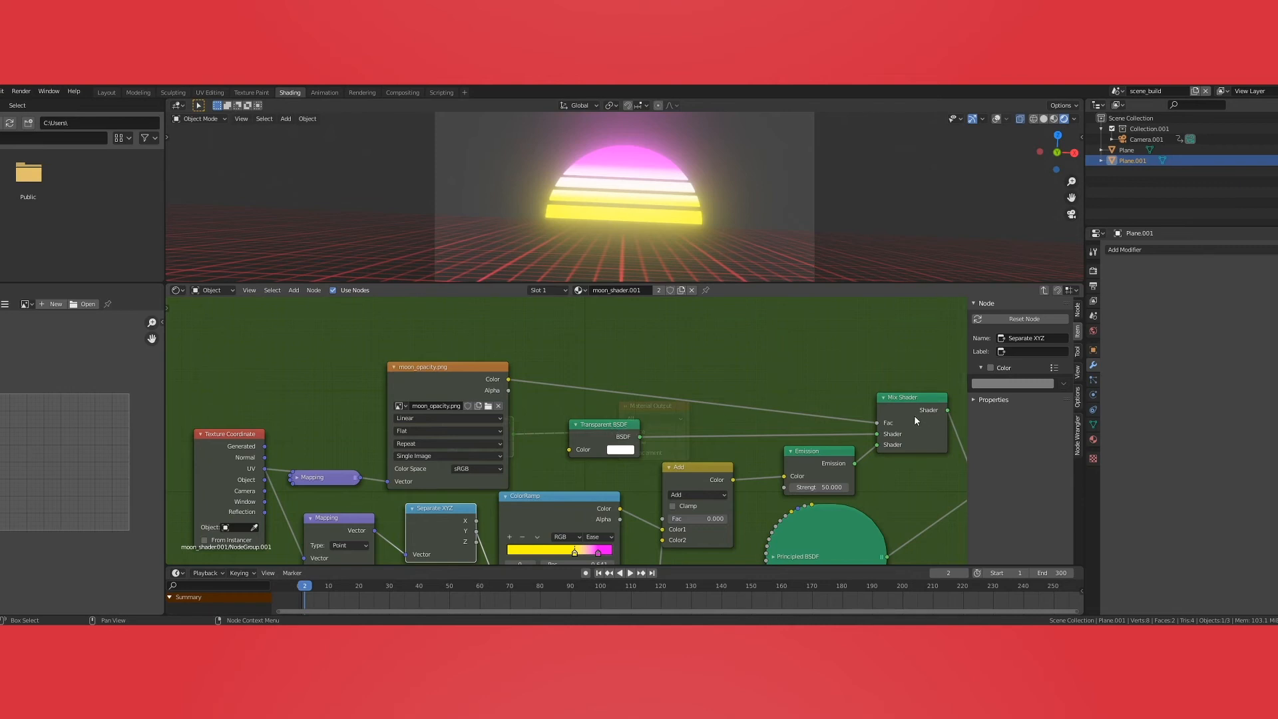
pyautogui.moveTo(915, 420); pyautogui.dragTo(772, 385, button='middle')
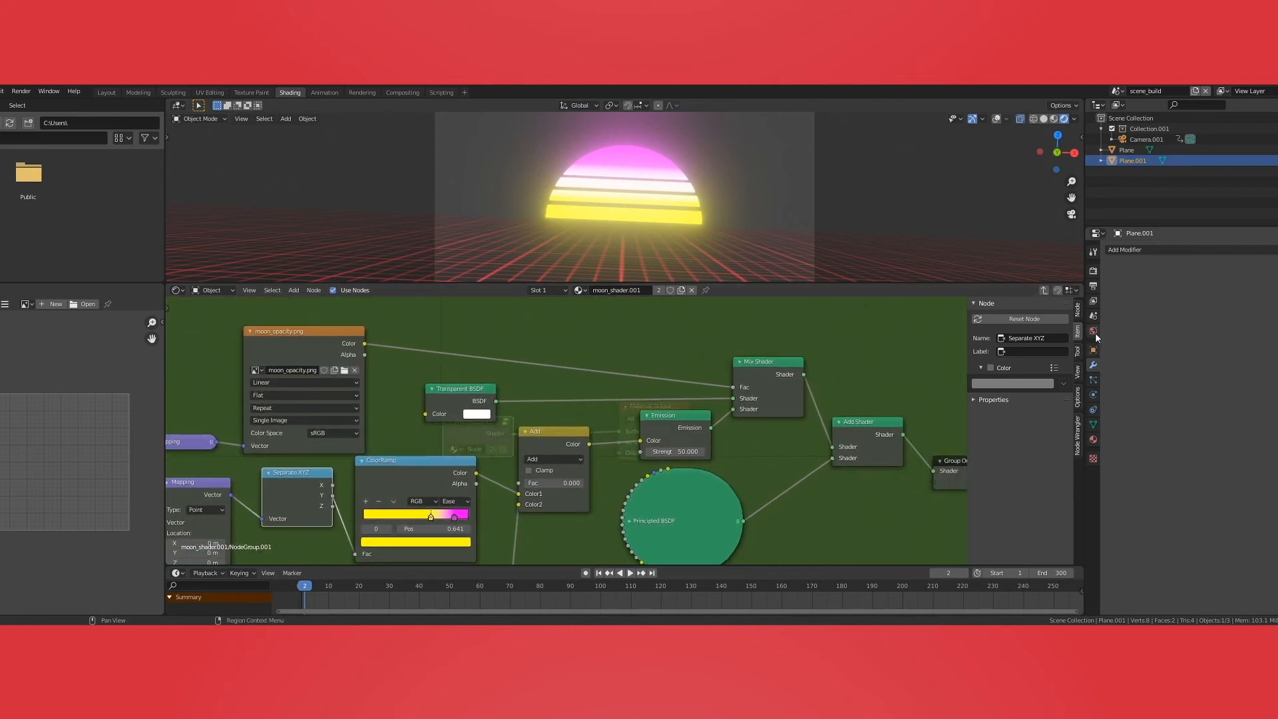
pyautogui.click(1093, 439)
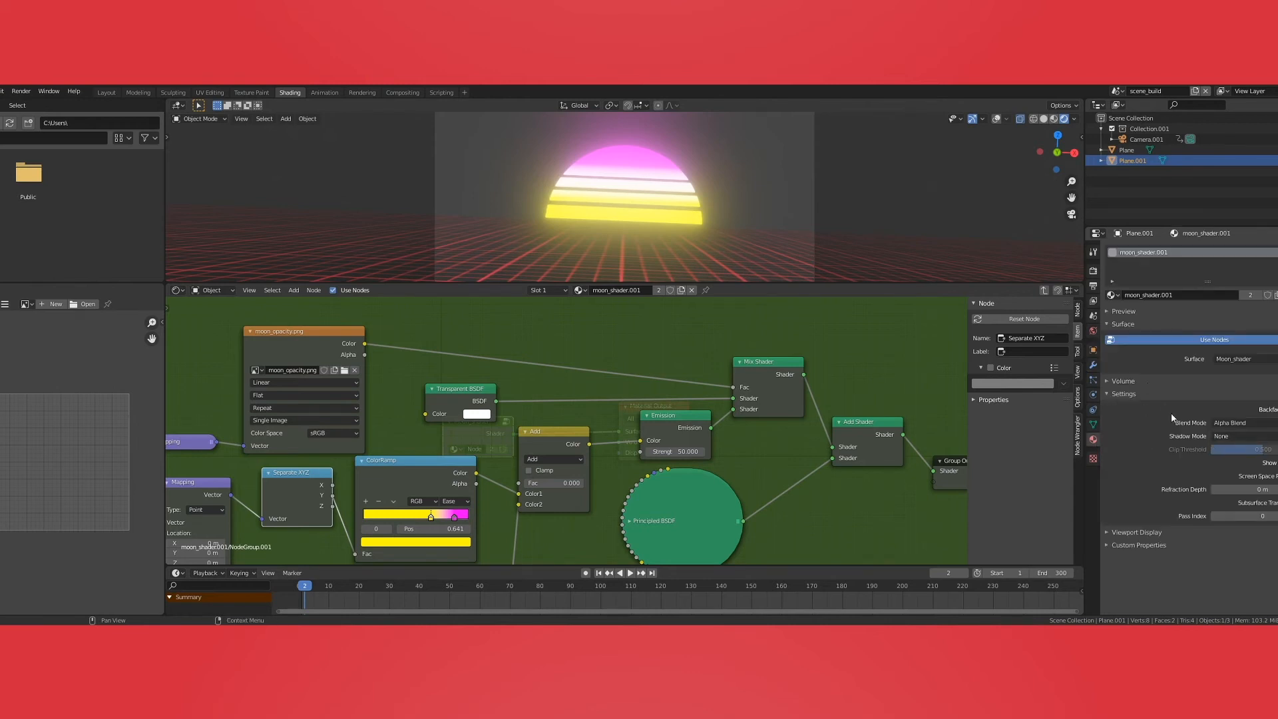
pyautogui.click(1250, 424)
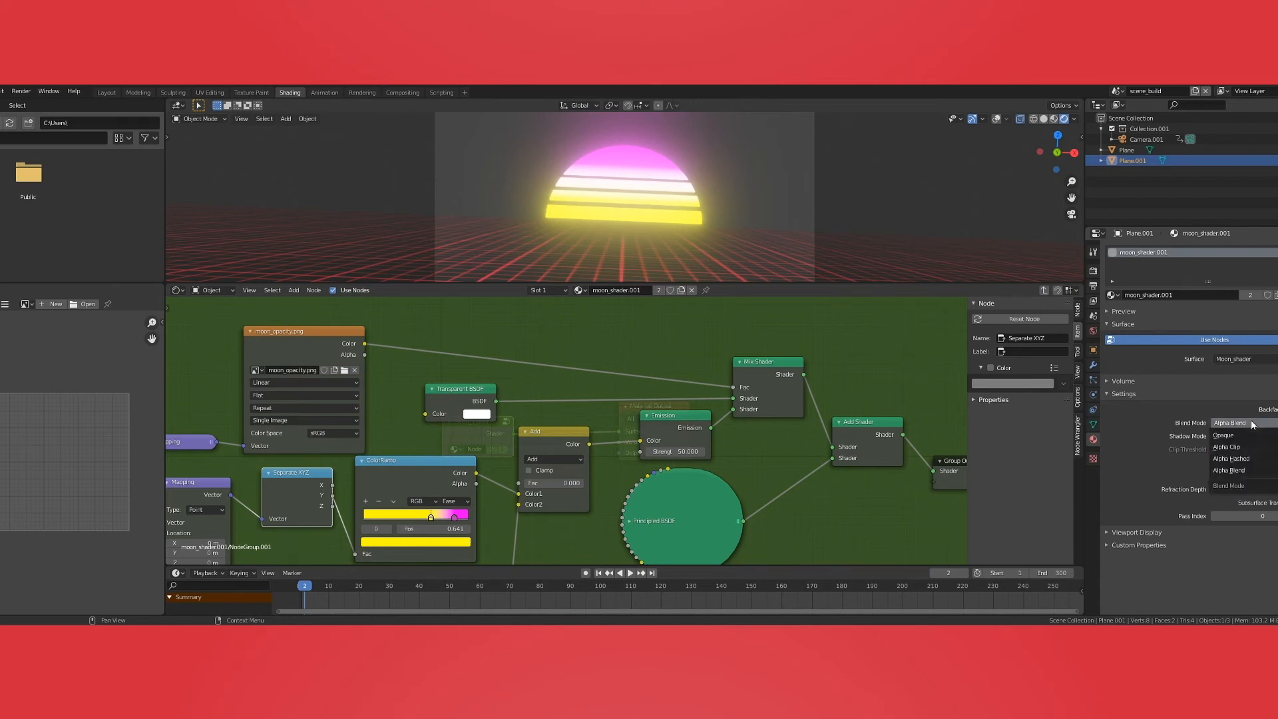
pyautogui.click(1228, 435)
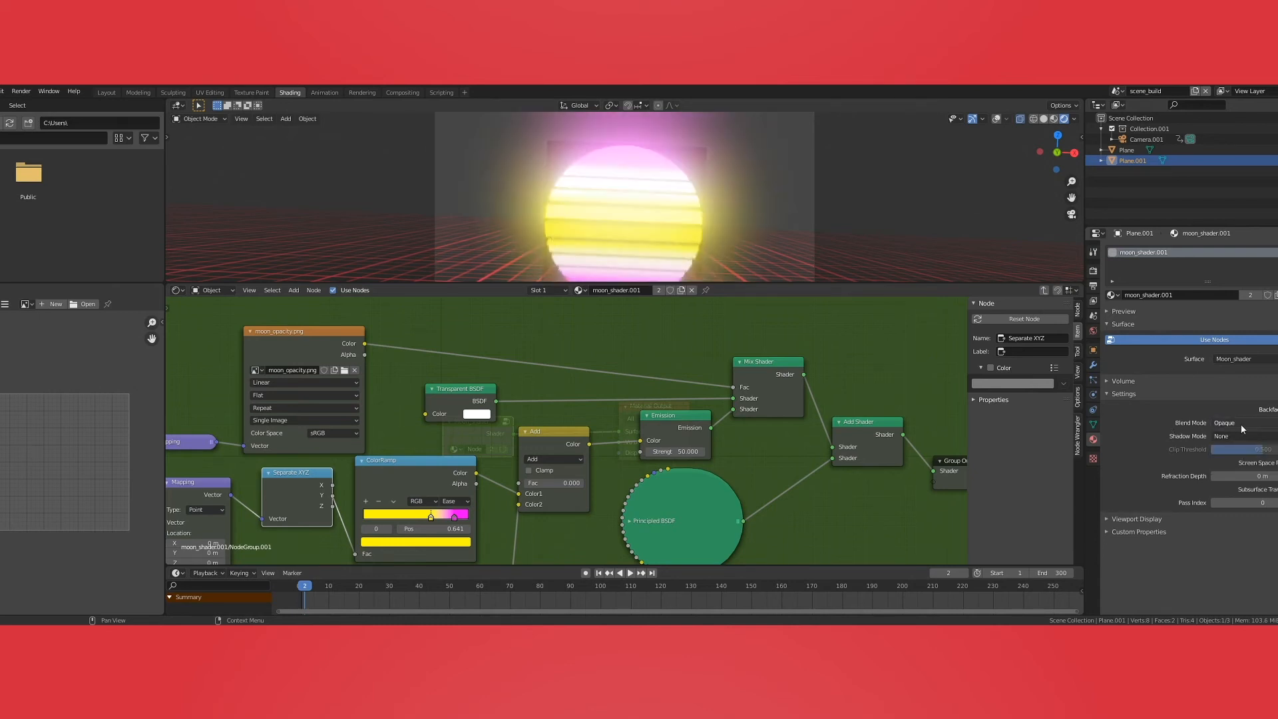
pyautogui.click(1244, 424)
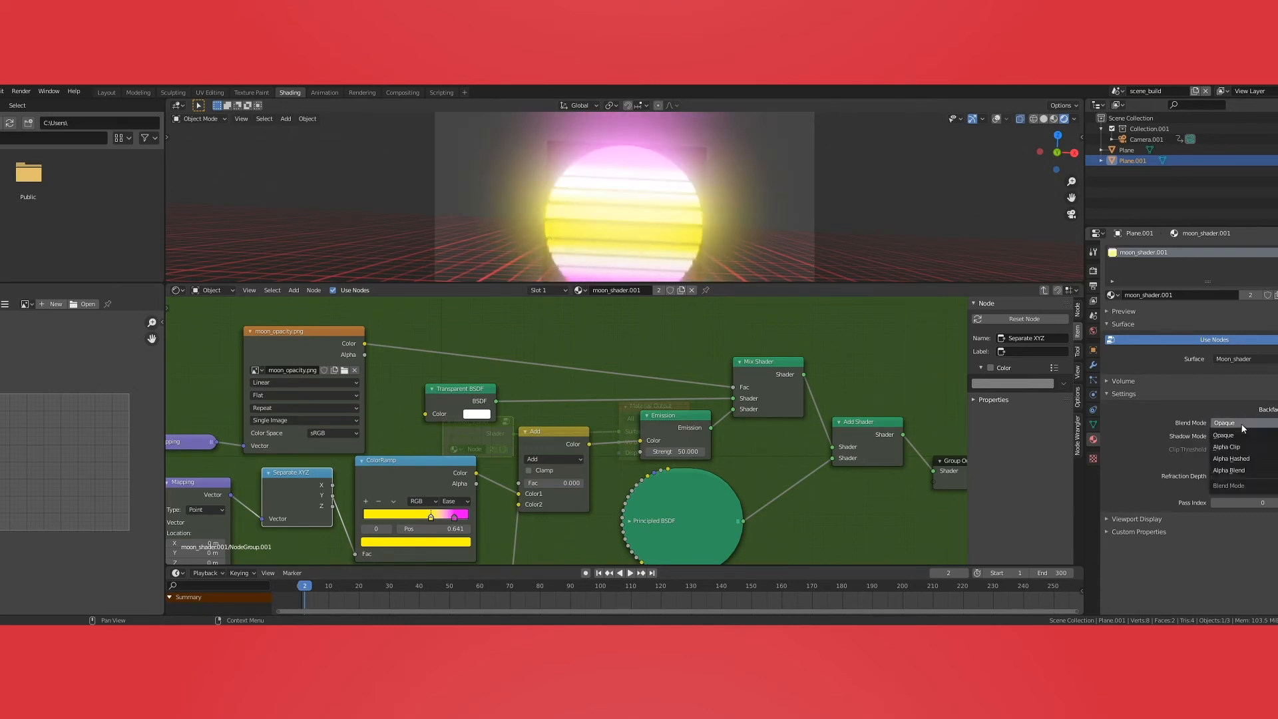
pyautogui.click(1242, 425)
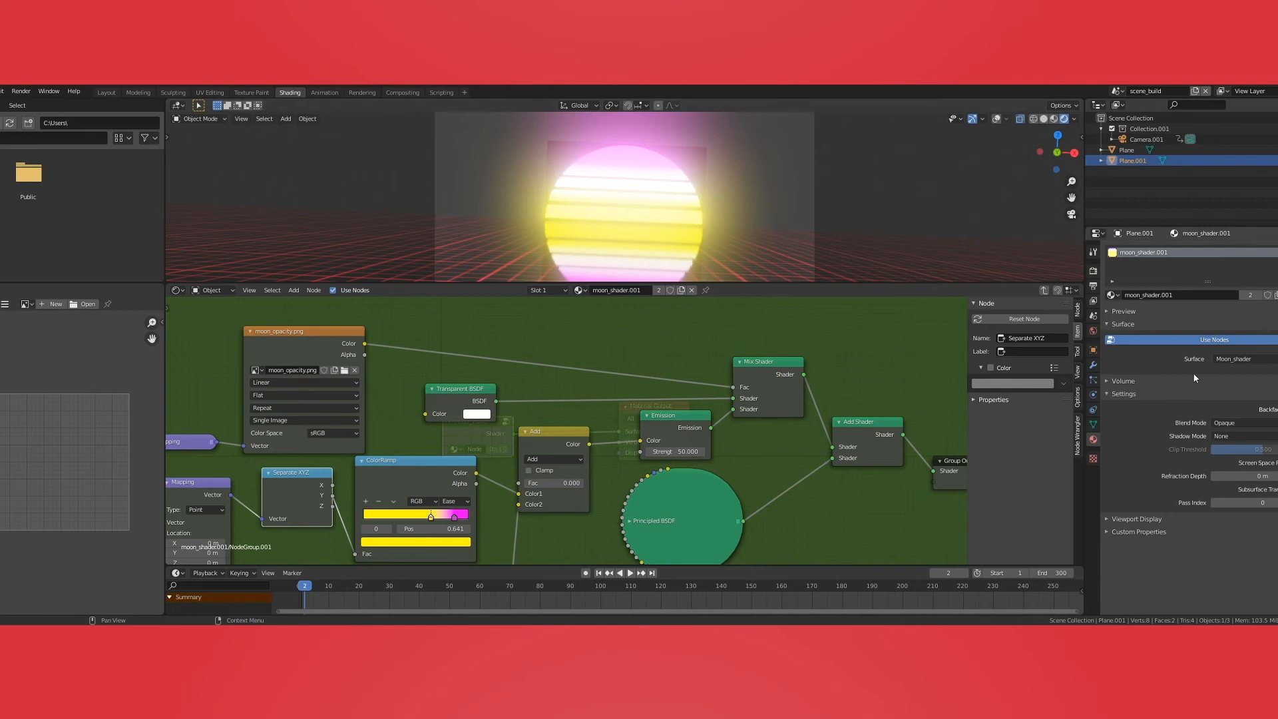
pyautogui.click(1243, 422)
pyautogui.click(1225, 461)
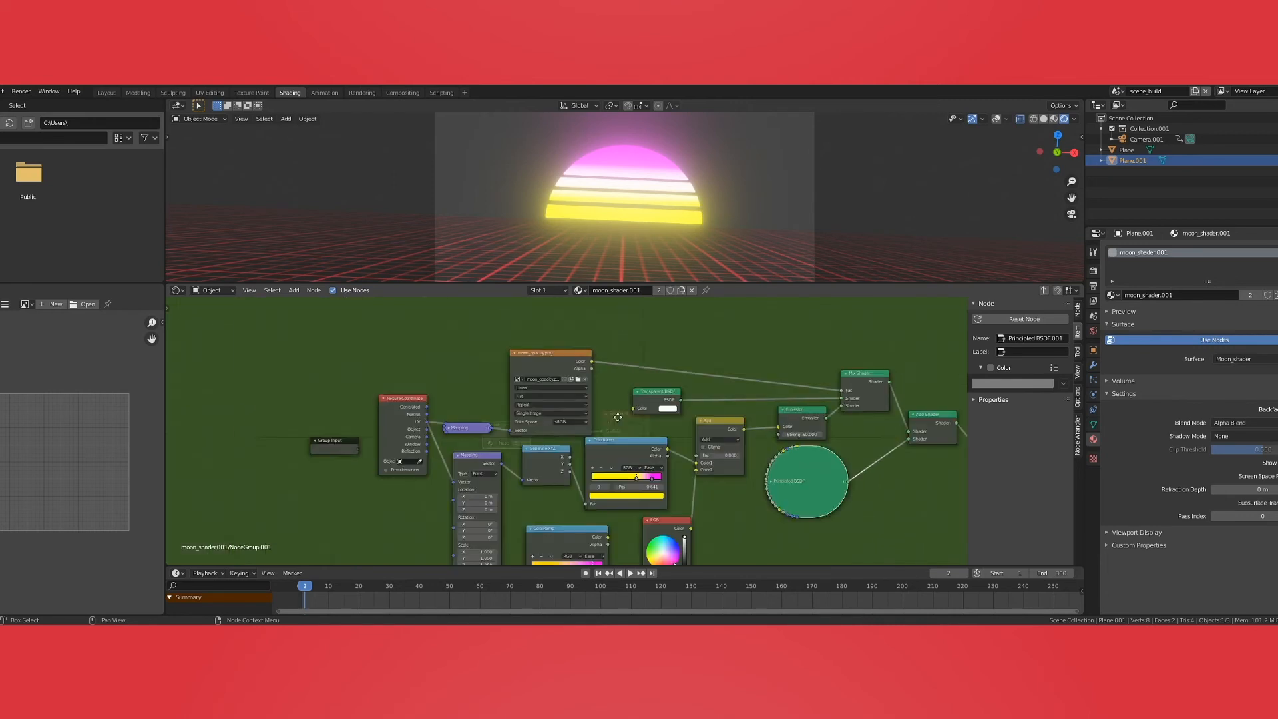
# Step: Return to the Layout workspace and switch Bloom off and back on in the render settings to compare the glow
pyautogui.moveTo(618, 418); pyautogui.dragTo(514, 380, button='middle')
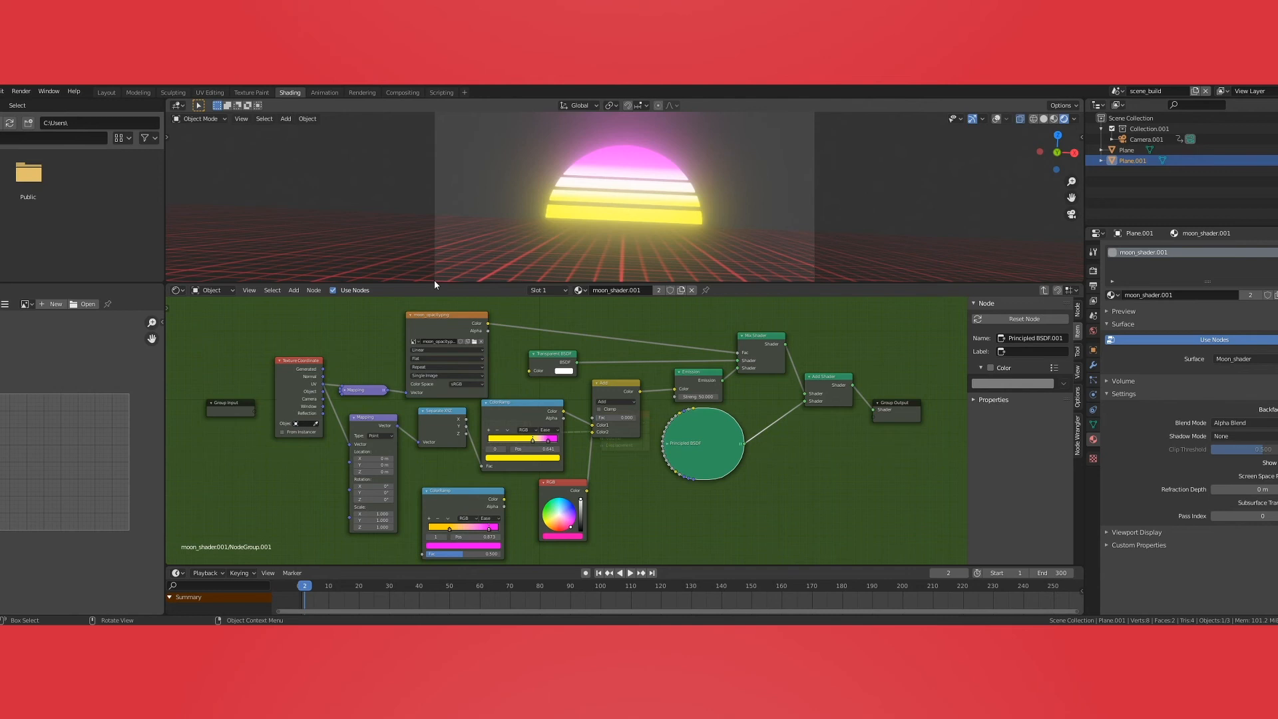
pyautogui.click(105, 93)
pyautogui.click(1076, 310)
pyautogui.click(1099, 372)
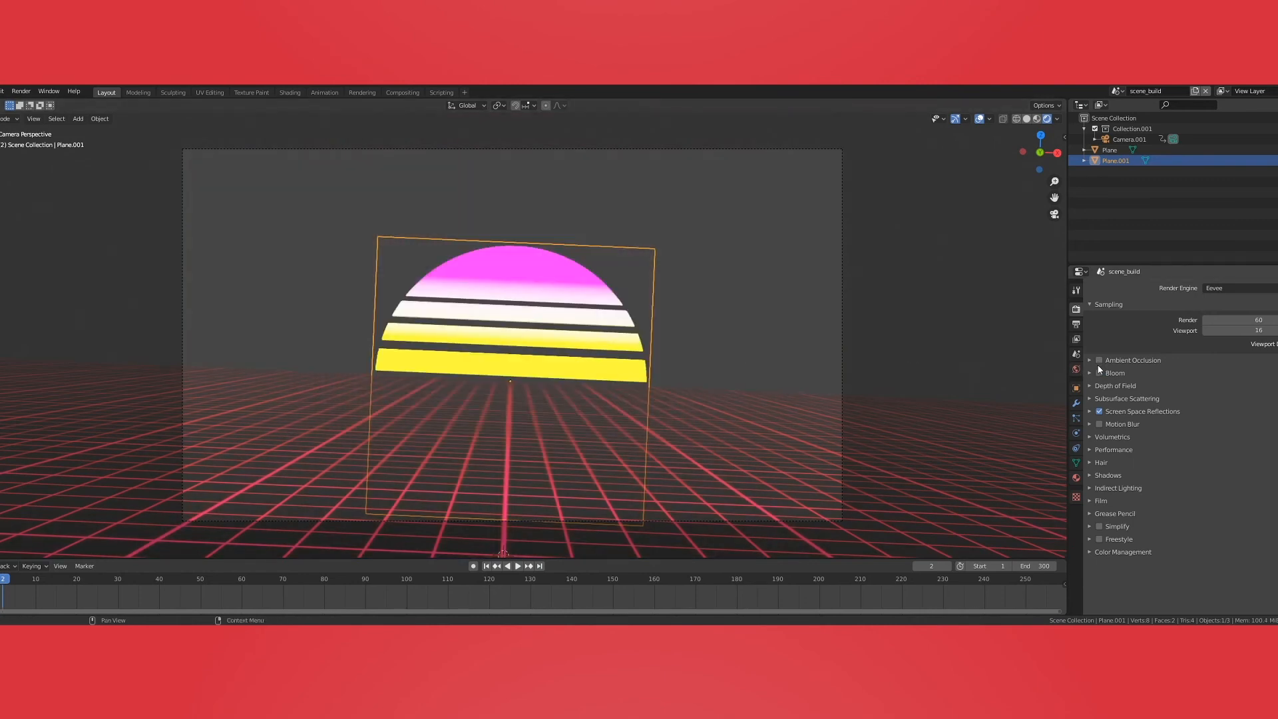
pyautogui.click(1099, 372)
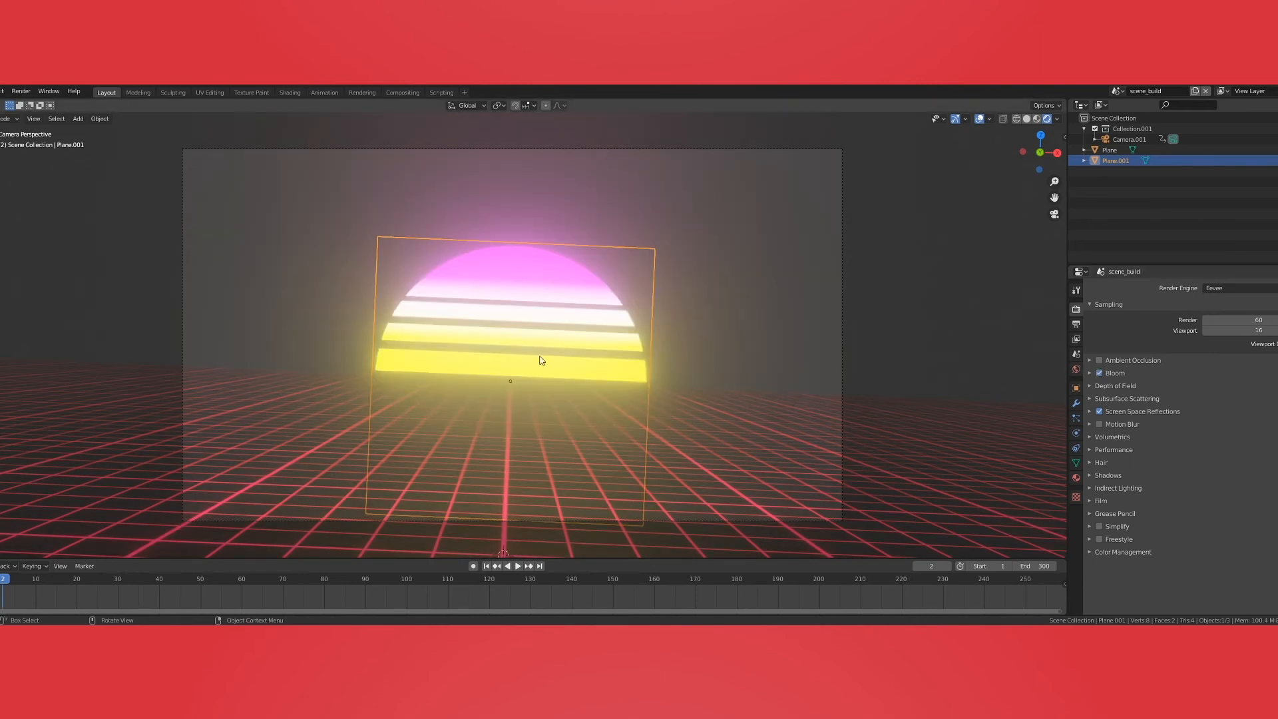
# Step: Add a text object to the scene and open its material settings
pyautogui.click(77, 119)
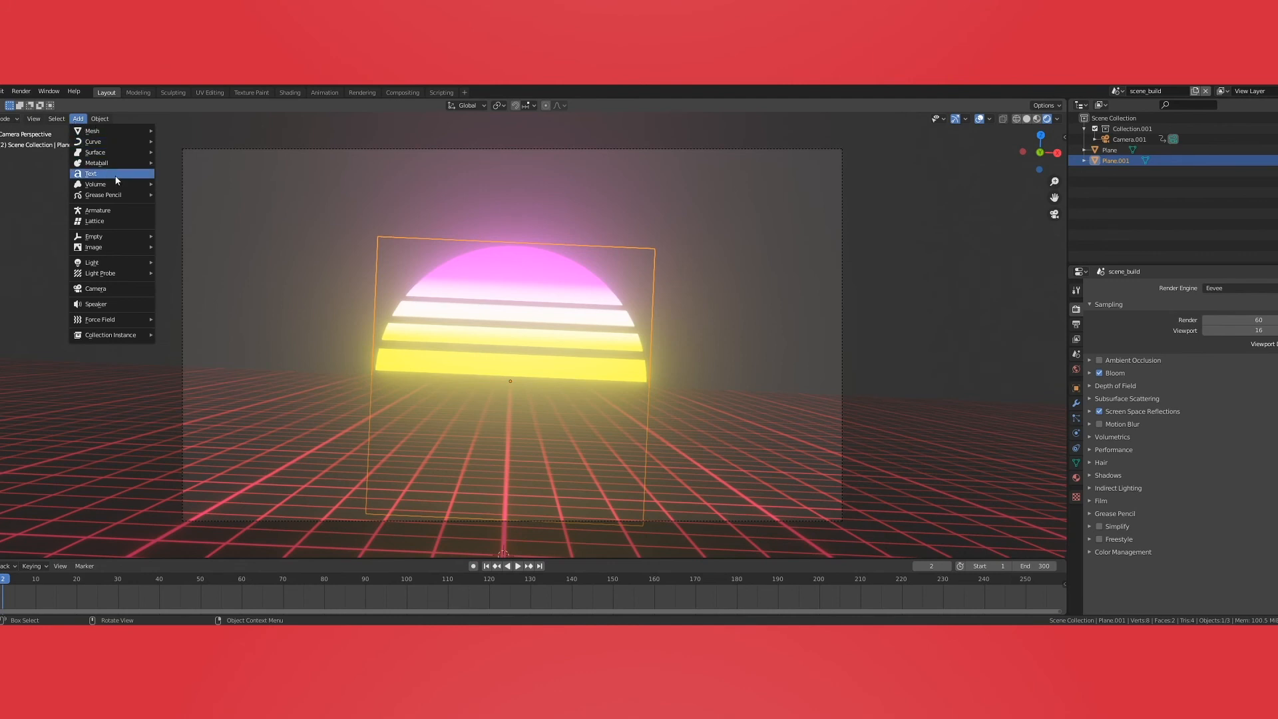
pyautogui.click(91, 174)
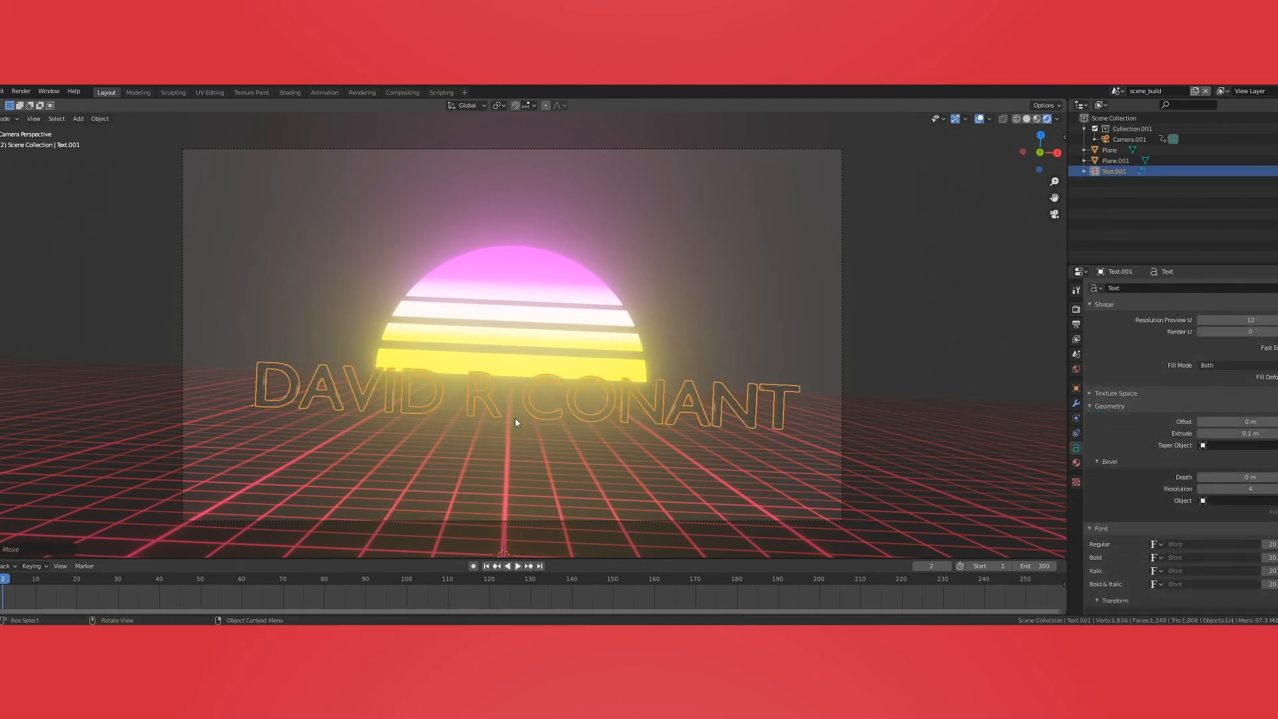
pyautogui.click(1076, 462)
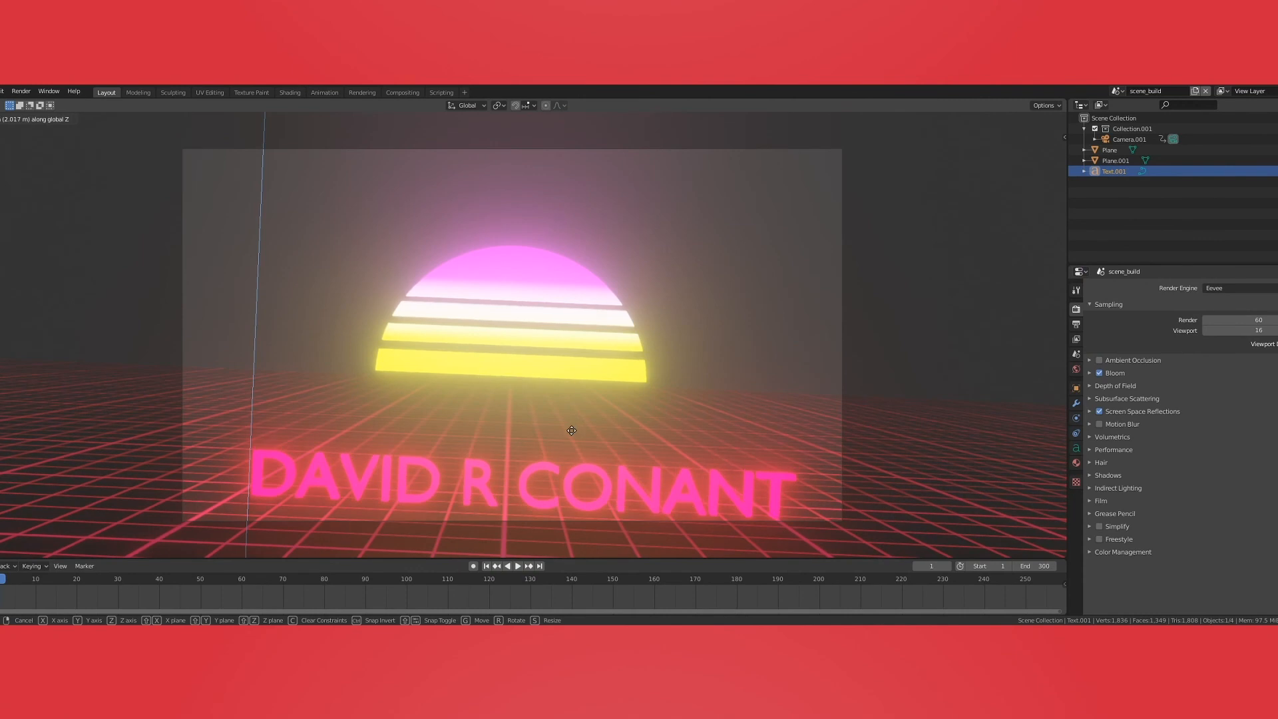
# Step: Raise the glowing text about 2 m along Z, move it back along Y toward the sun, and check its floor reflection
pyautogui.click(569, 428)
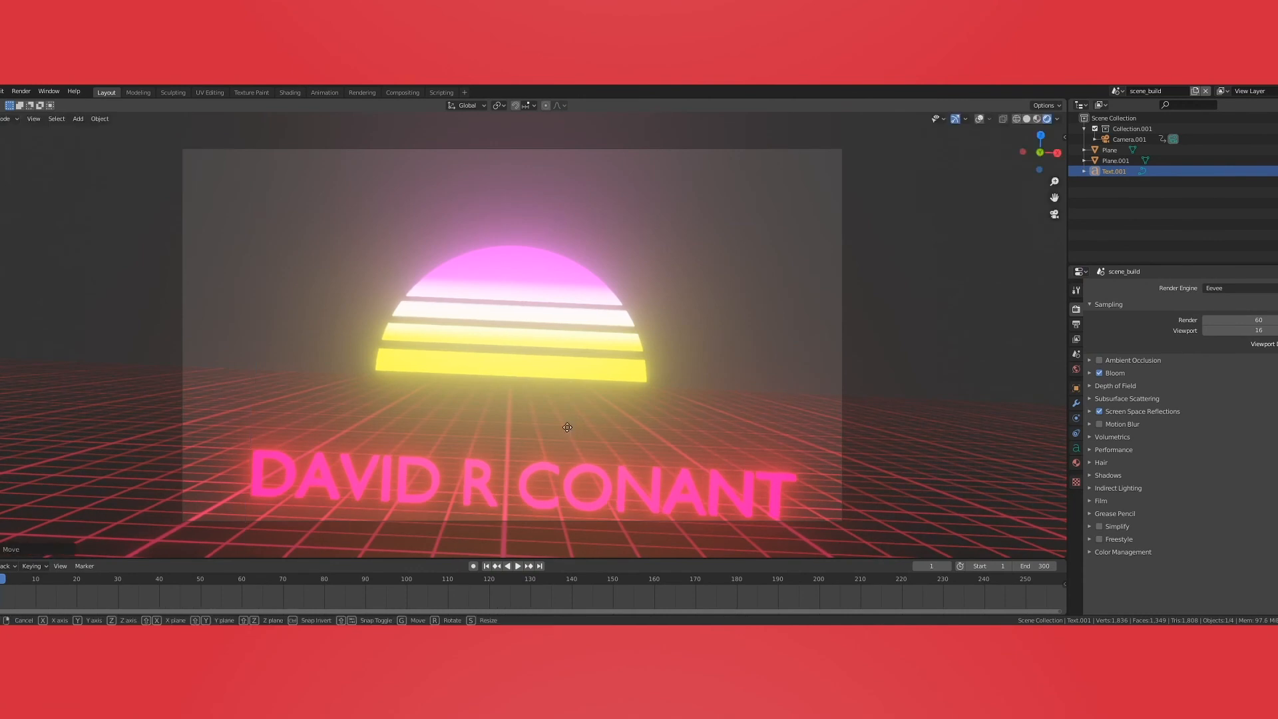
pyautogui.press('y')
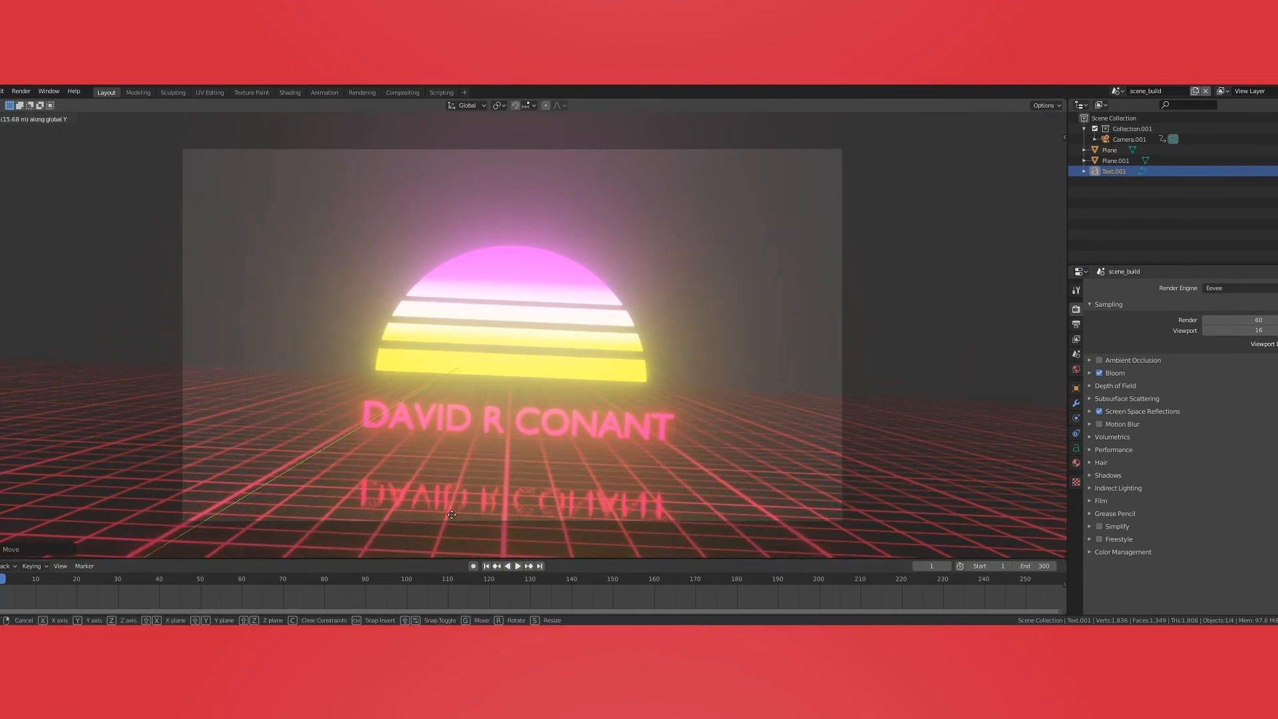
pyautogui.click(520, 437)
pyautogui.moveTo(520, 437); pyautogui.dragTo(490, 465, button='middle')
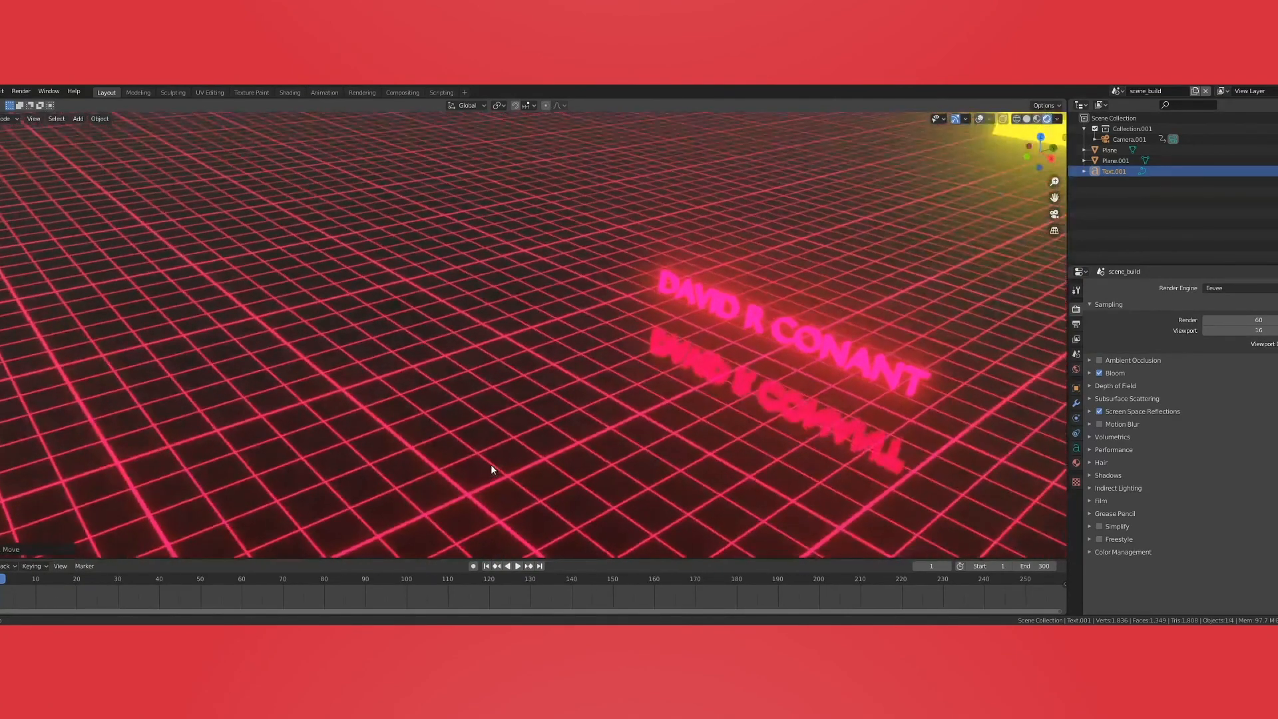
pyautogui.press('KP_0')
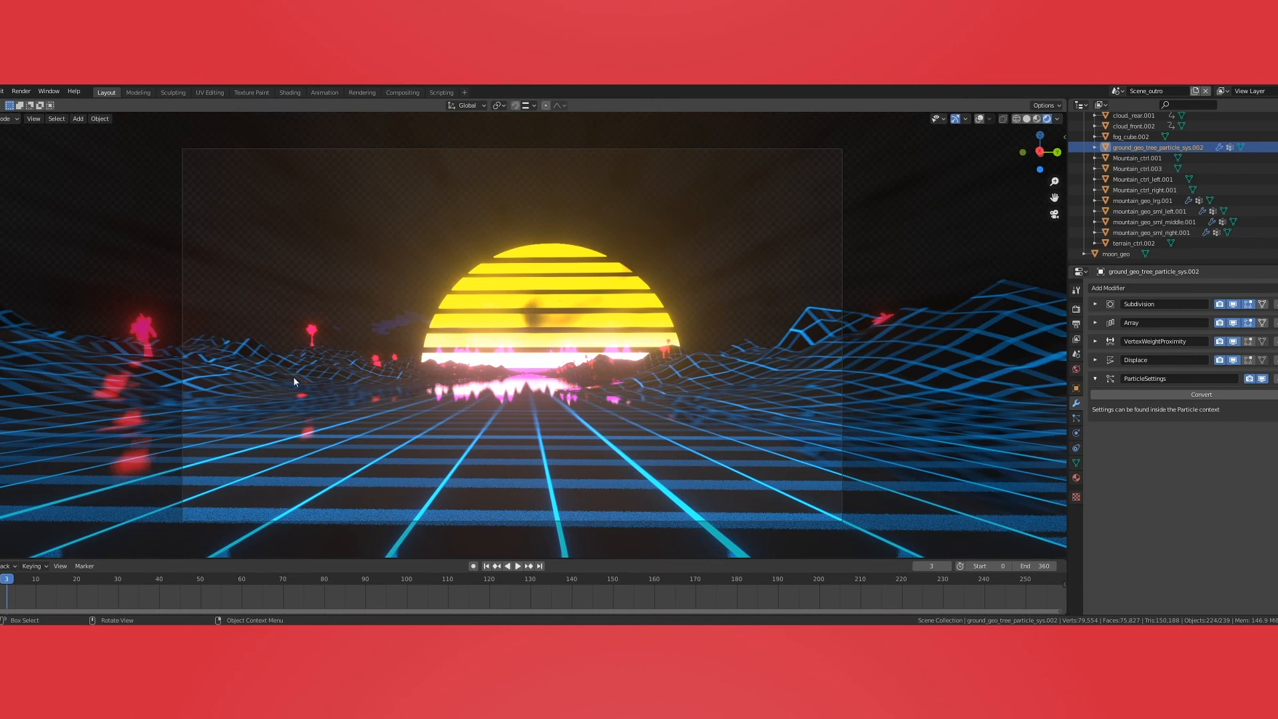
# Step: Examine the Subdivision modifier's settings on the ground_geo_tree_particle_sys.002 object in the Scene_outro scene
pyautogui.click(1094, 304)
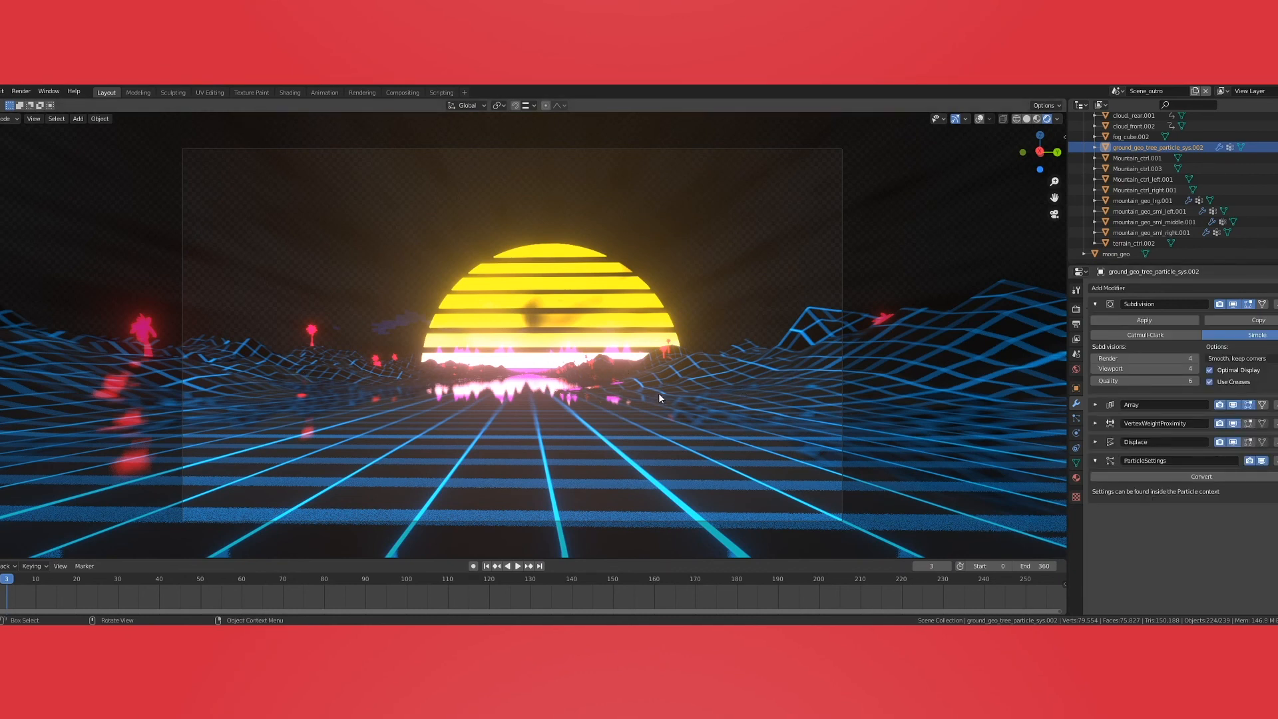
pyautogui.click(1096, 304)
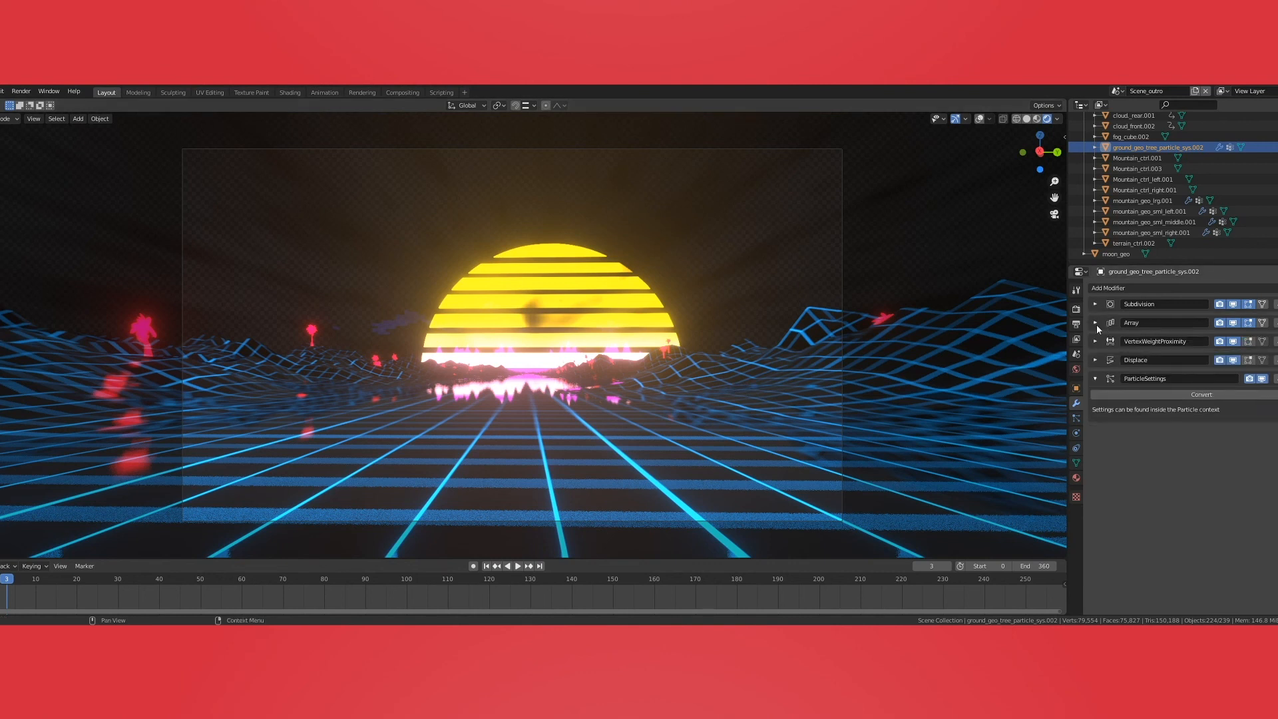
# Step: Switch the viewport display of the ground's Array and Displace modifiers off and back on, with VertexWeightProximity hidden for the Displace comparison
pyautogui.click(1096, 323)
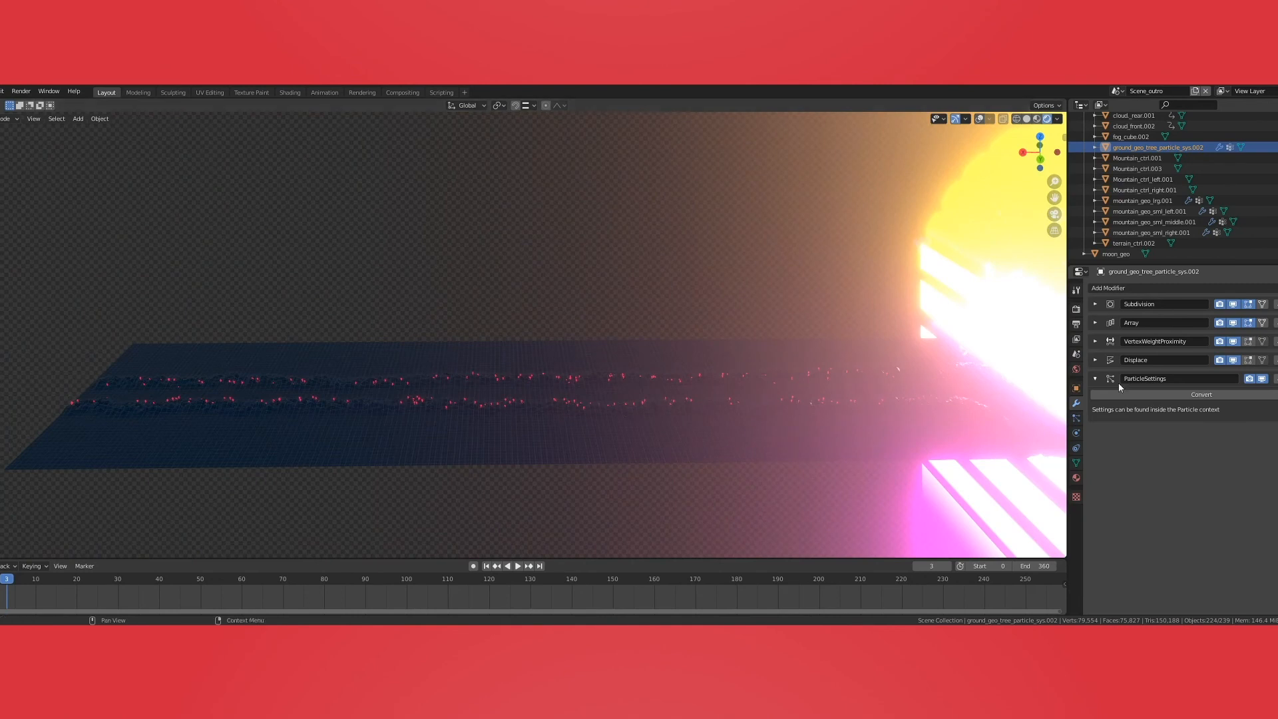
pyautogui.click(1233, 323)
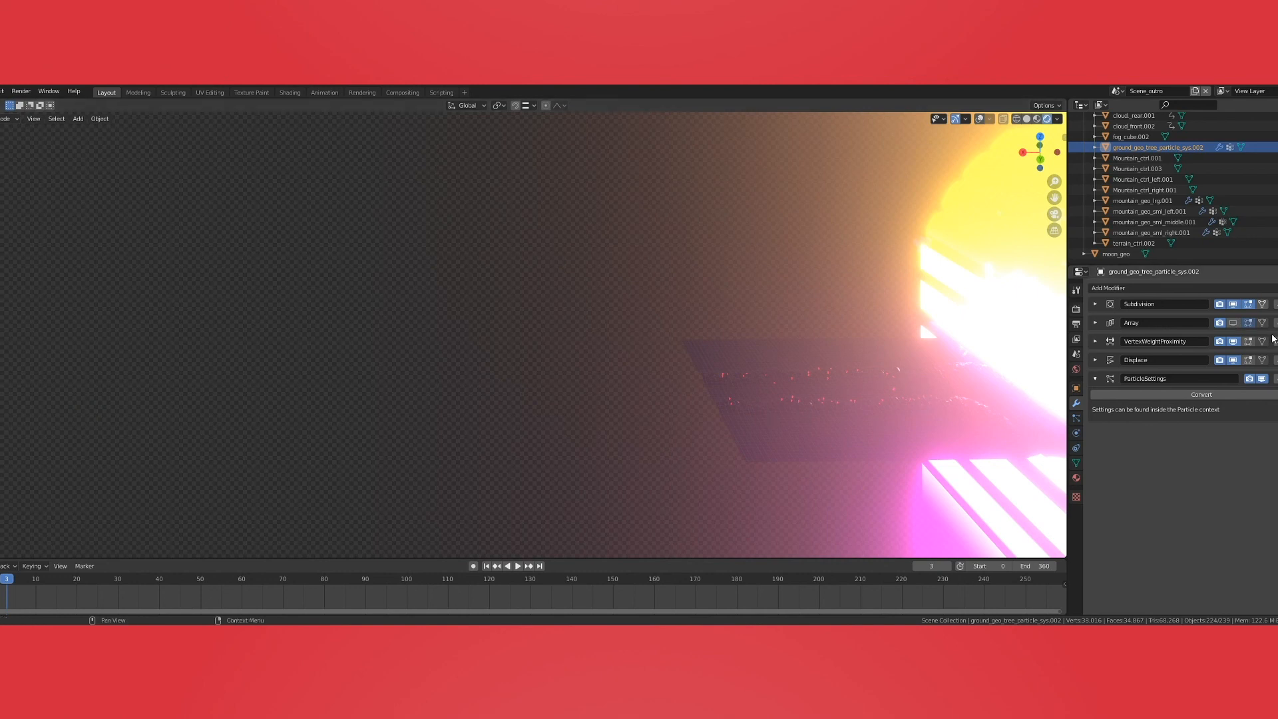
pyautogui.click(1234, 323)
pyautogui.click(1234, 360)
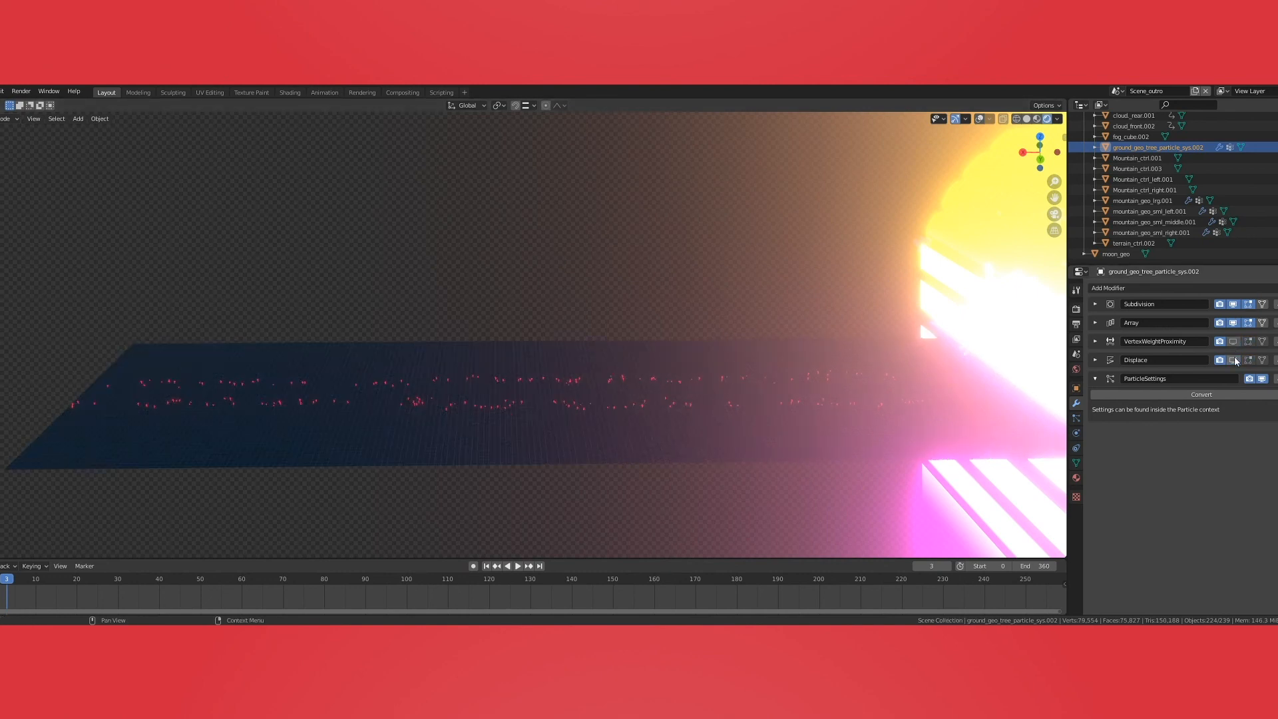
pyautogui.click(1235, 360)
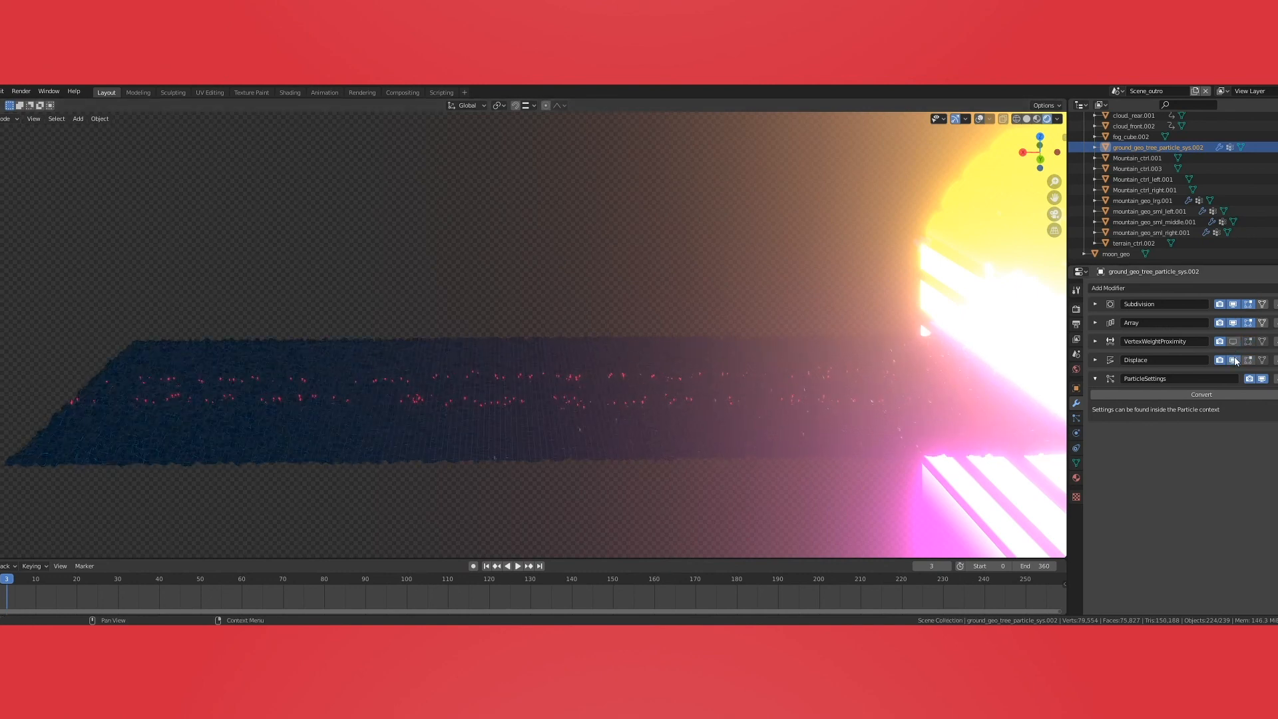
# Step: Examine the Displace modifier's texture, vertex group and object settings, inspect the displaced ground strip, and return to the camera view
pyautogui.click(1095, 360)
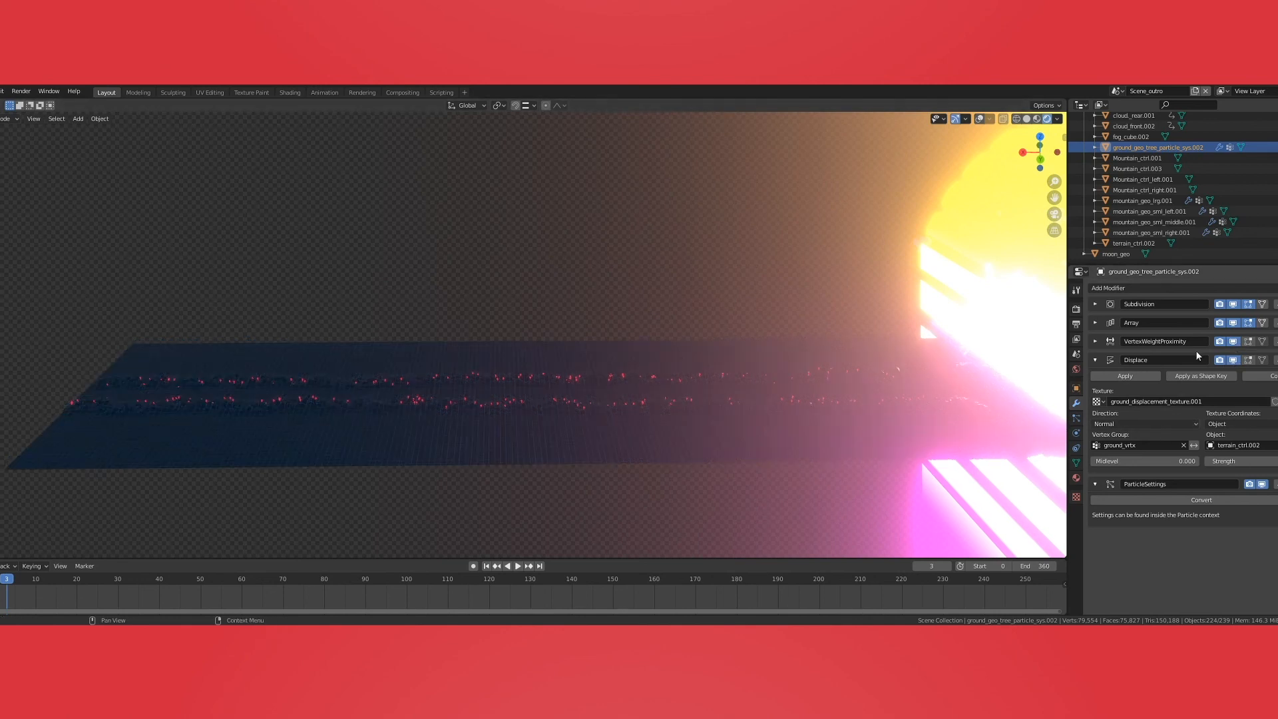
pyautogui.click(1096, 360)
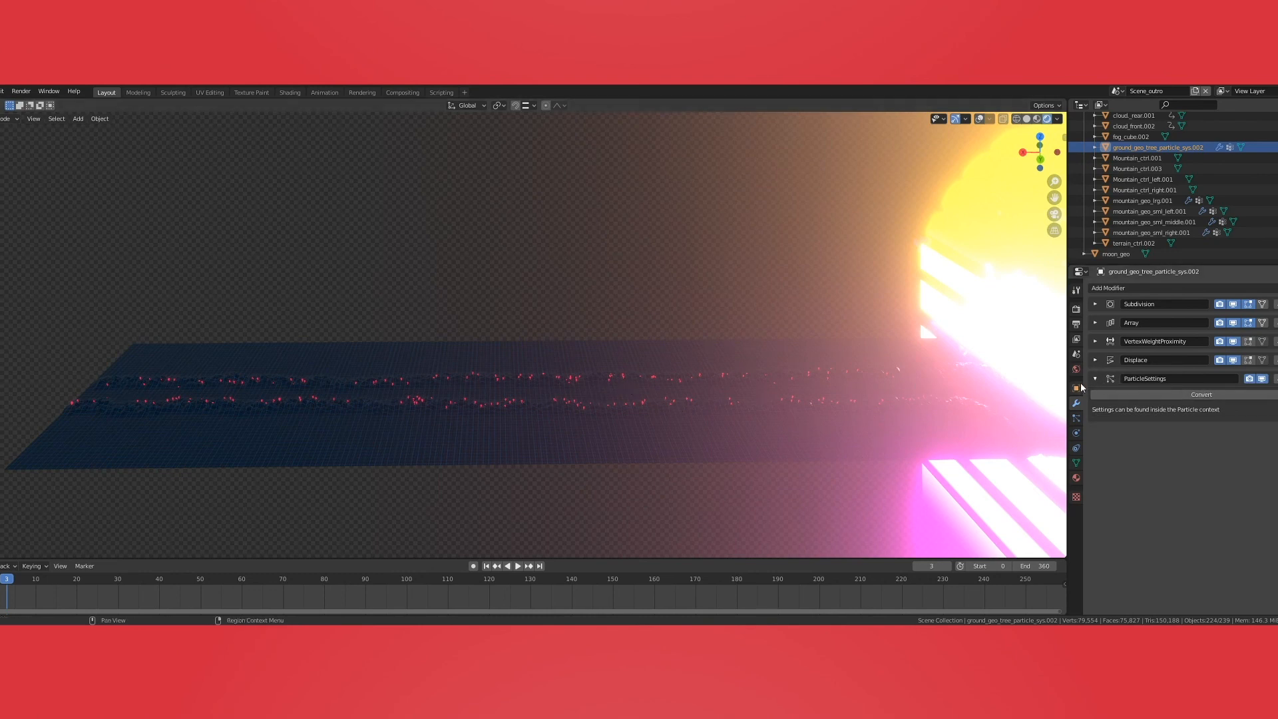
pyautogui.moveTo(505, 425); pyautogui.dragTo(580, 402, button='middle')
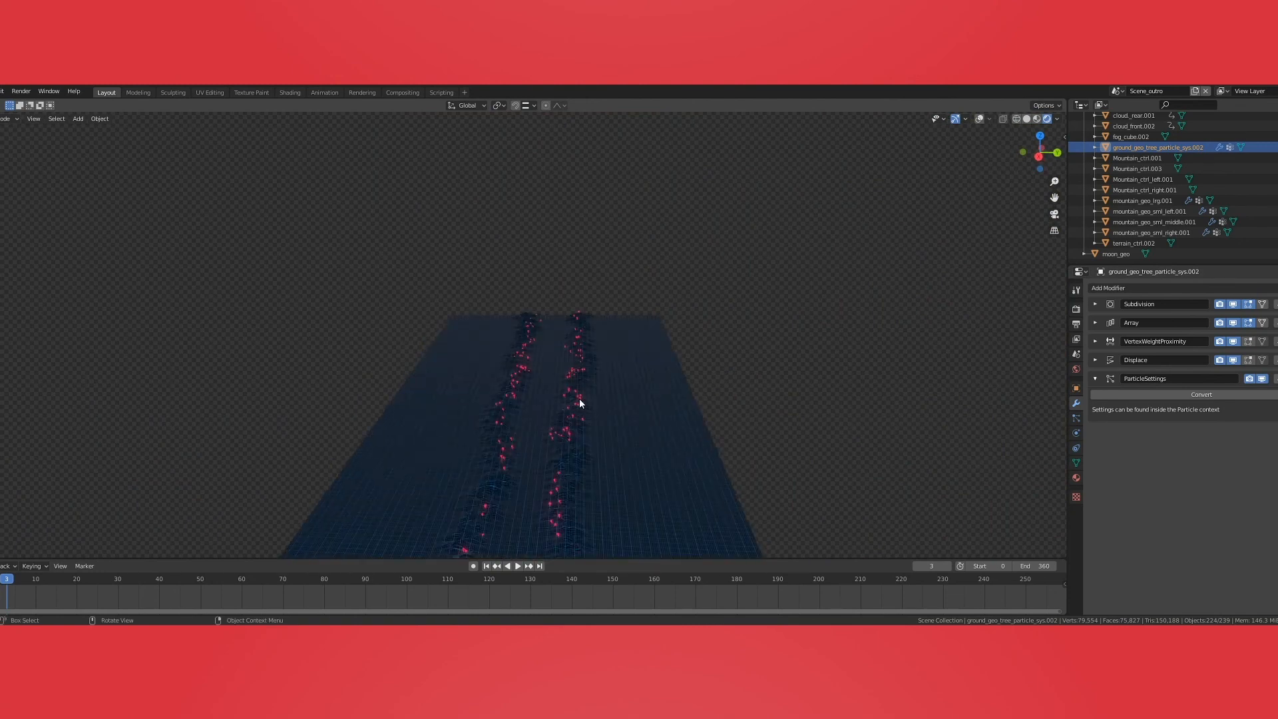
pyautogui.press('KP_0')
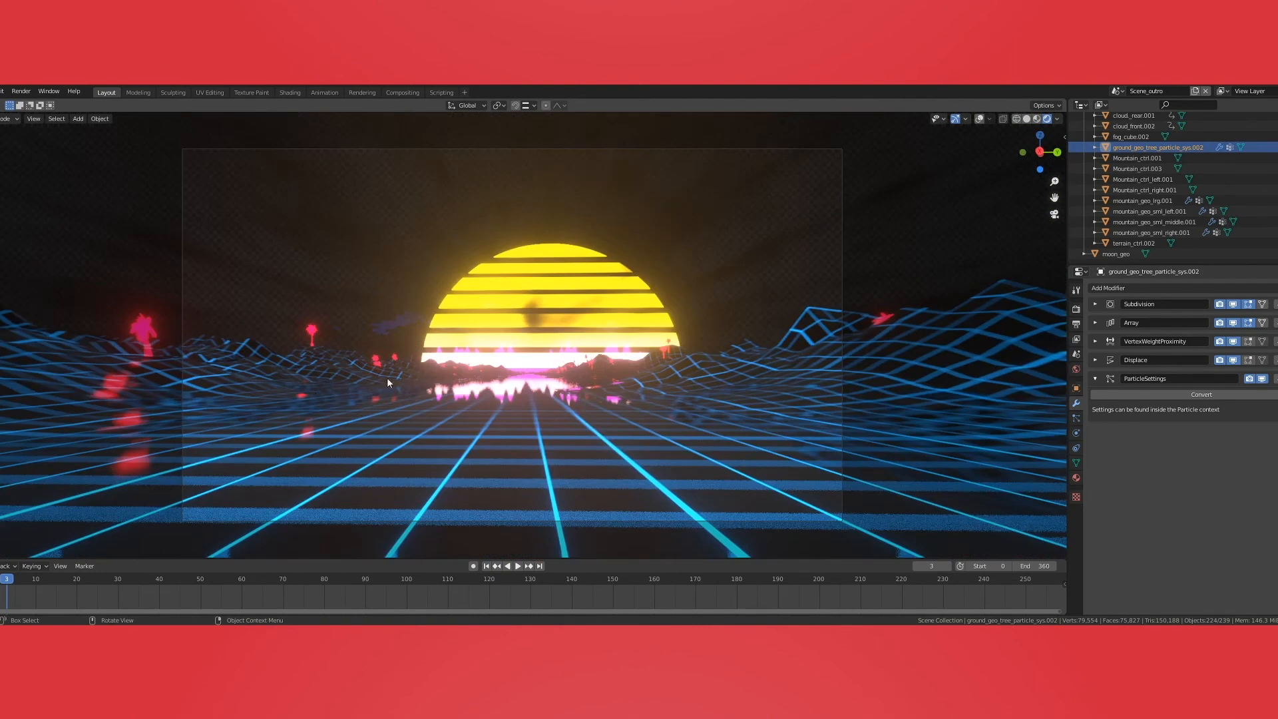